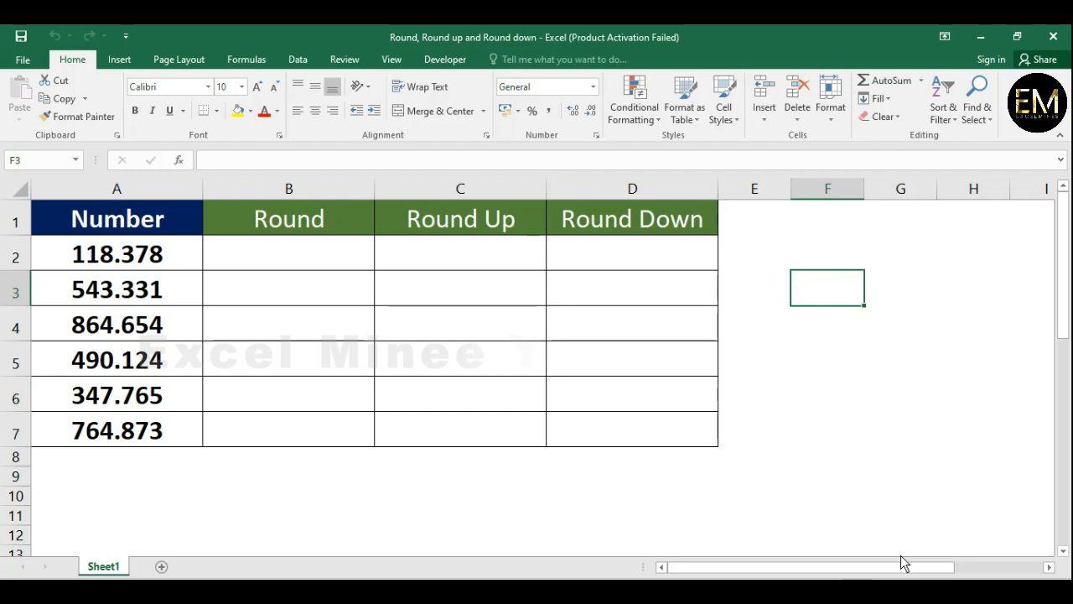
left_click(186, 264)
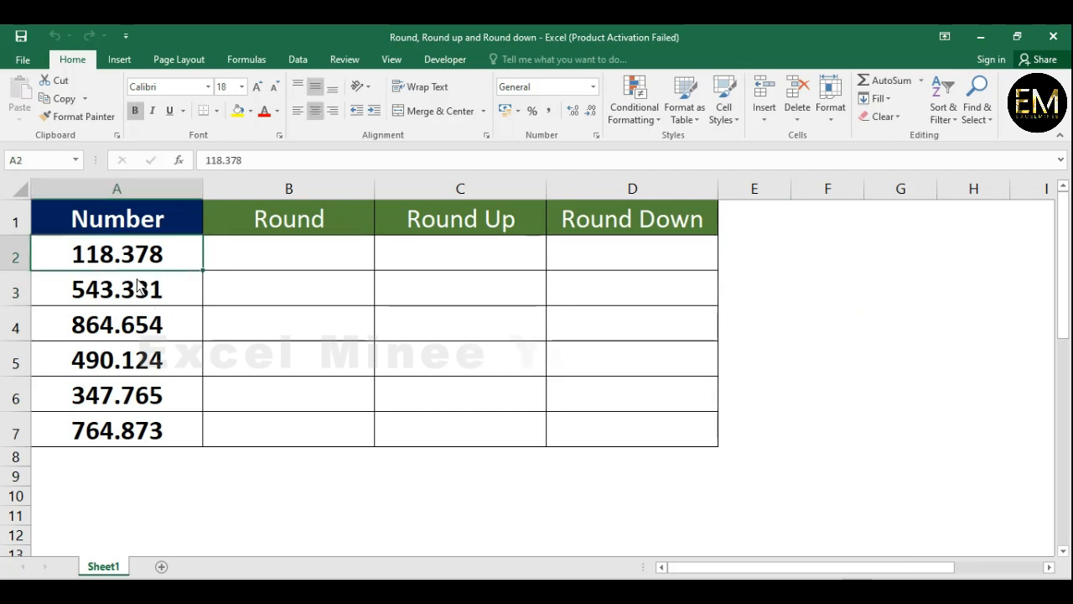
left_click_drag(159, 251, 151, 423)
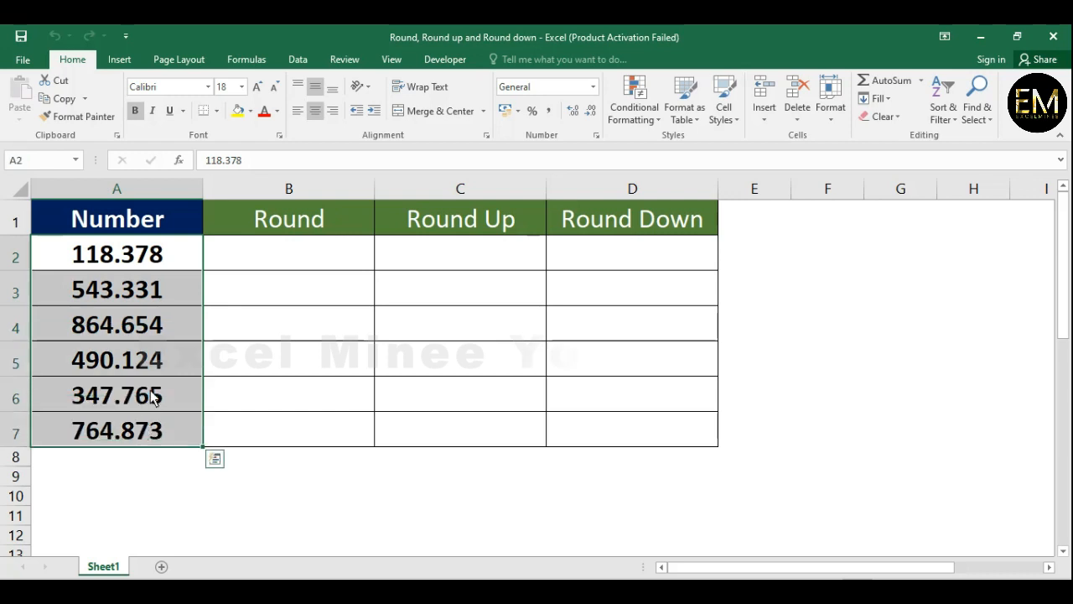
left_click(250, 258)
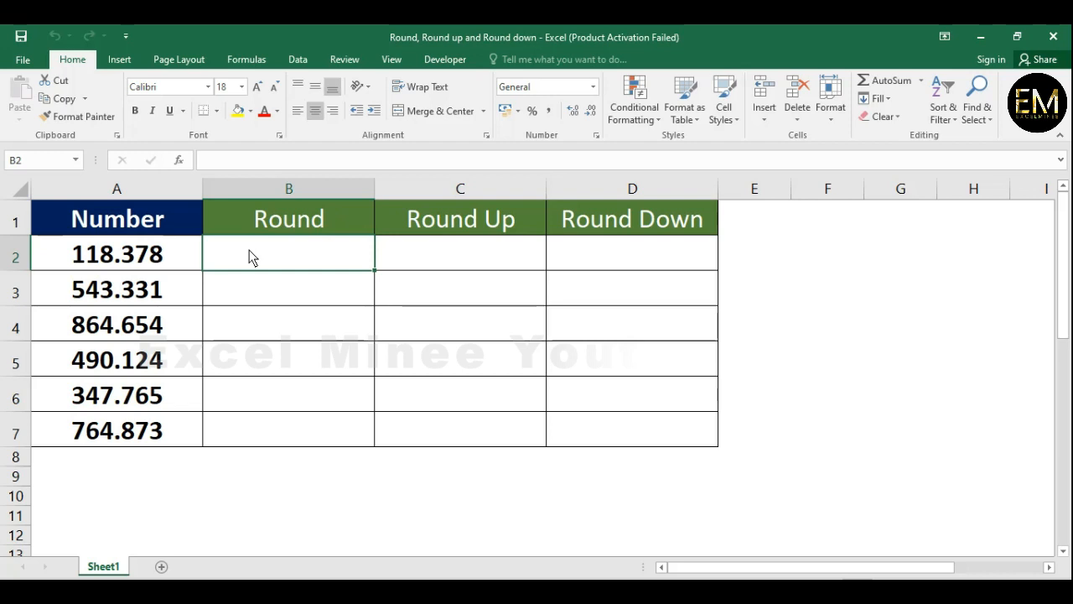
Step: Copy the number in A2 to A9 and reduce the display of A9 to two decimal places
left_click(133, 260)
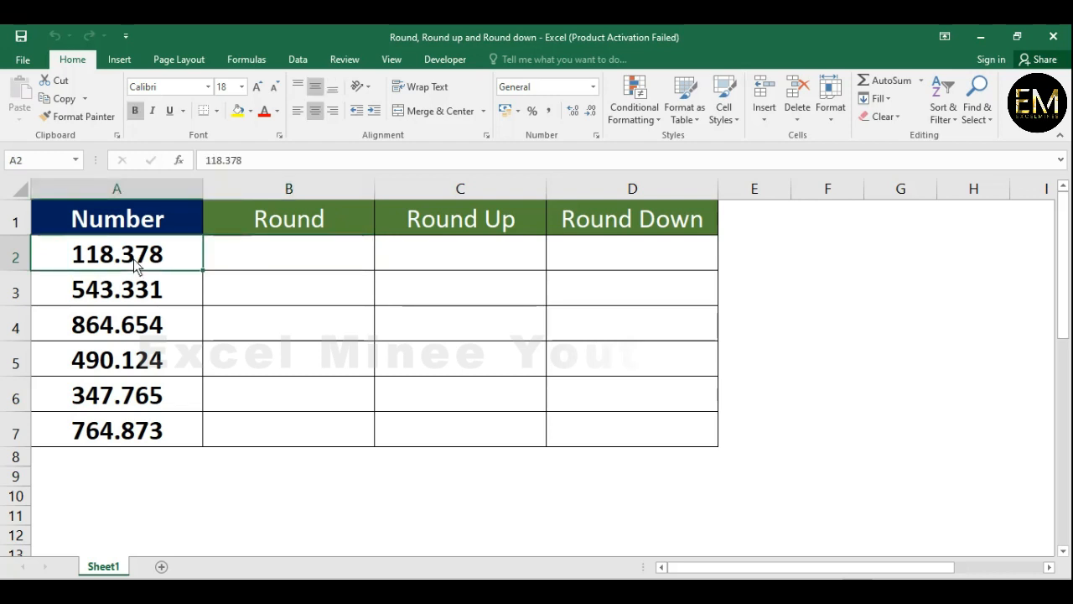
key("ctrl+c")
key("Down")
key("Down")
key("Down")
key("Down")
key("Down")
key("Down")
key("Down")
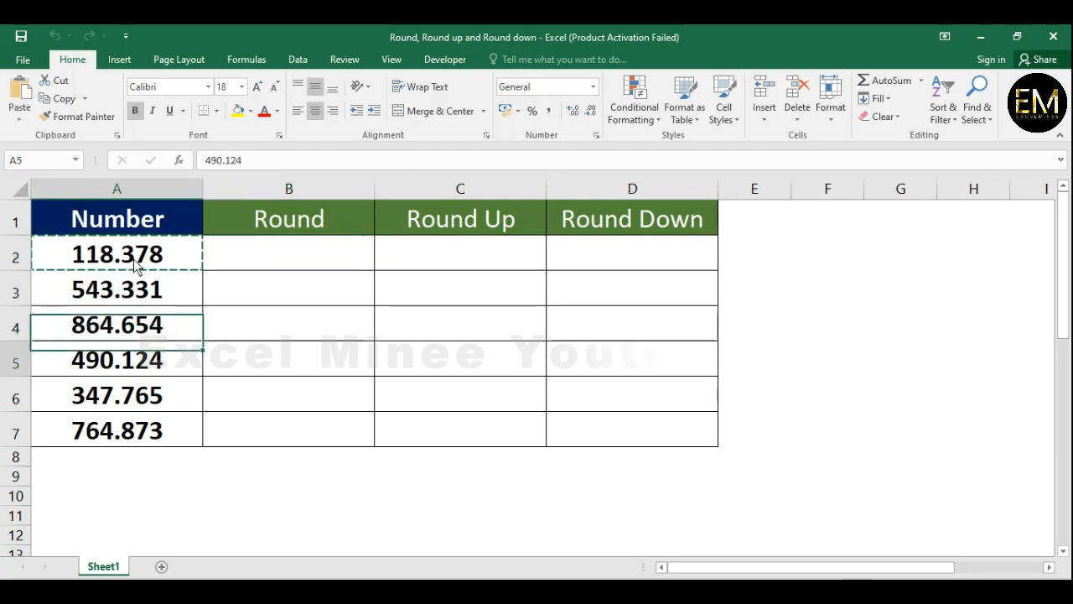
key("Return")
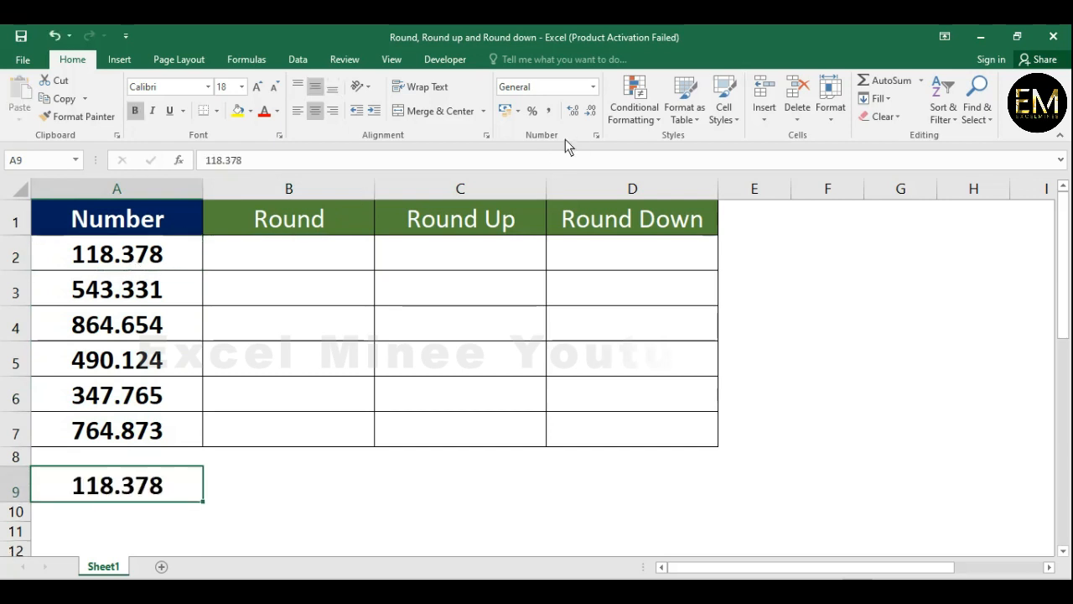
left_click(590, 111)
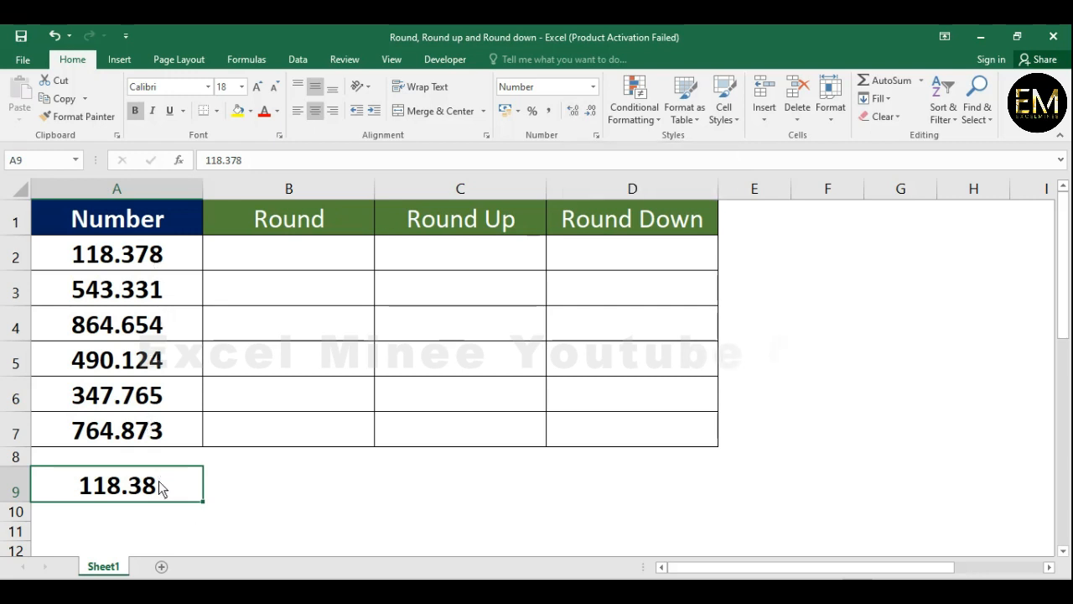
Step: Enter 50 in cell A9 and 135 in cell B9
type("50")
key("Tab")
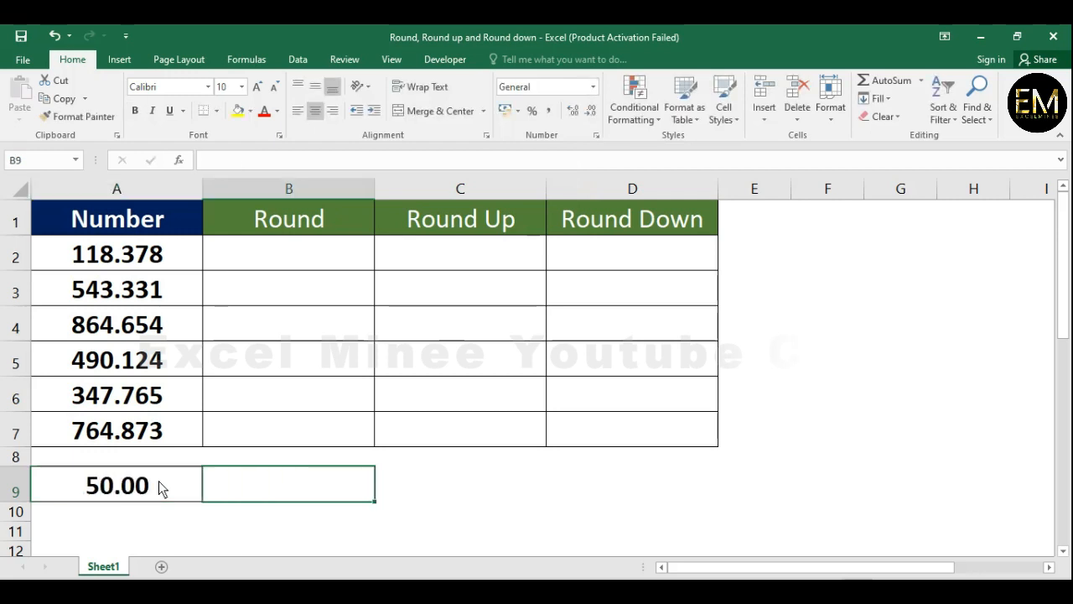
type("135")
key("Tab")
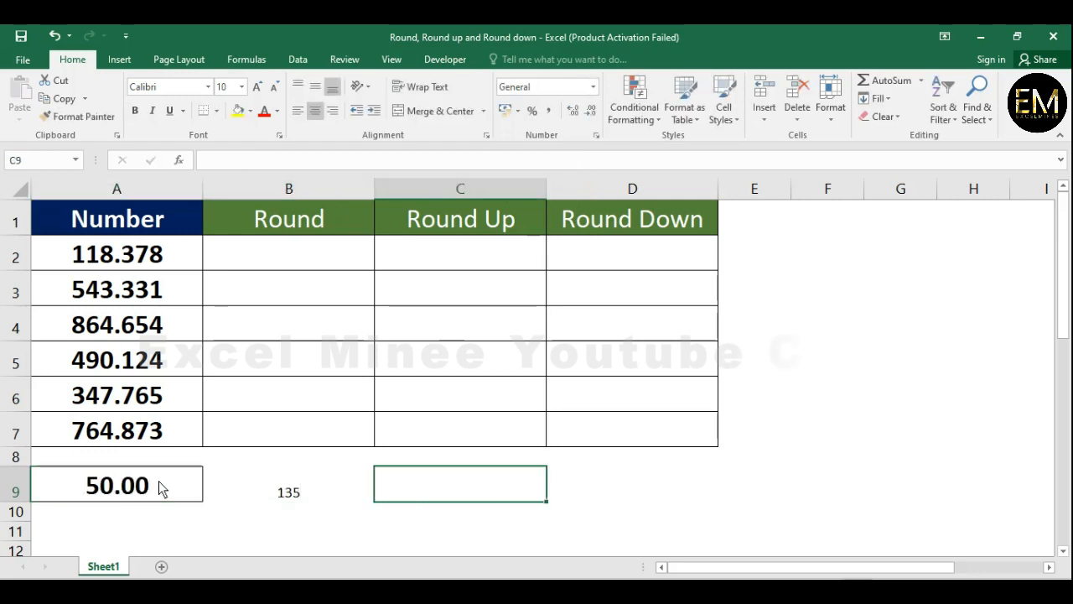
type("=")
left_click(159, 480)
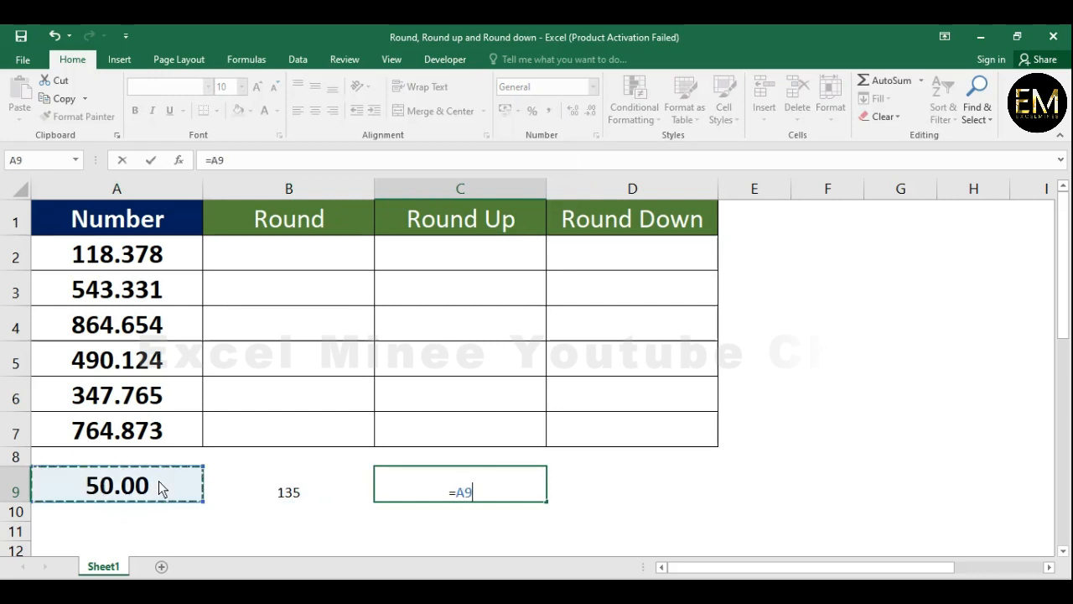
type("*")
key("Left")
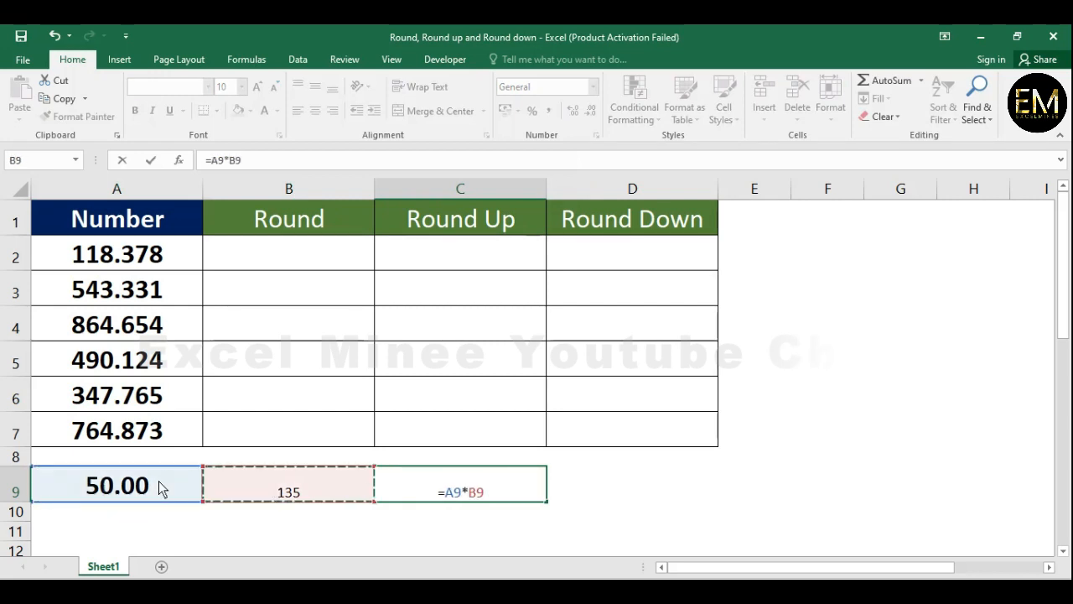
key("Escape")
Step: Enter the formula =A9*100/B9 in cell C9
type("=")
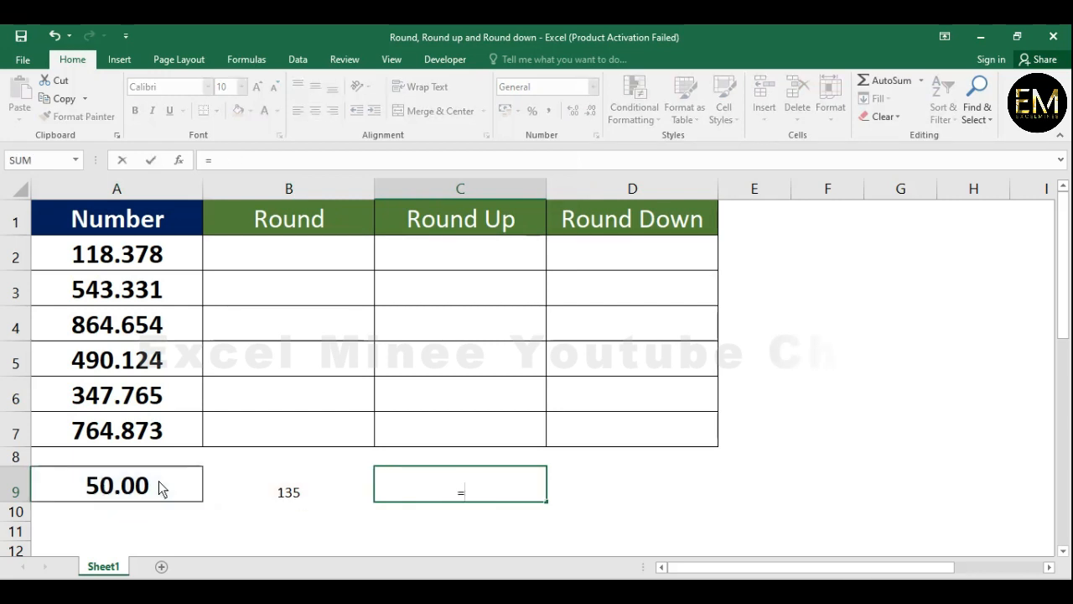
left_click(159, 480)
type("*100/")
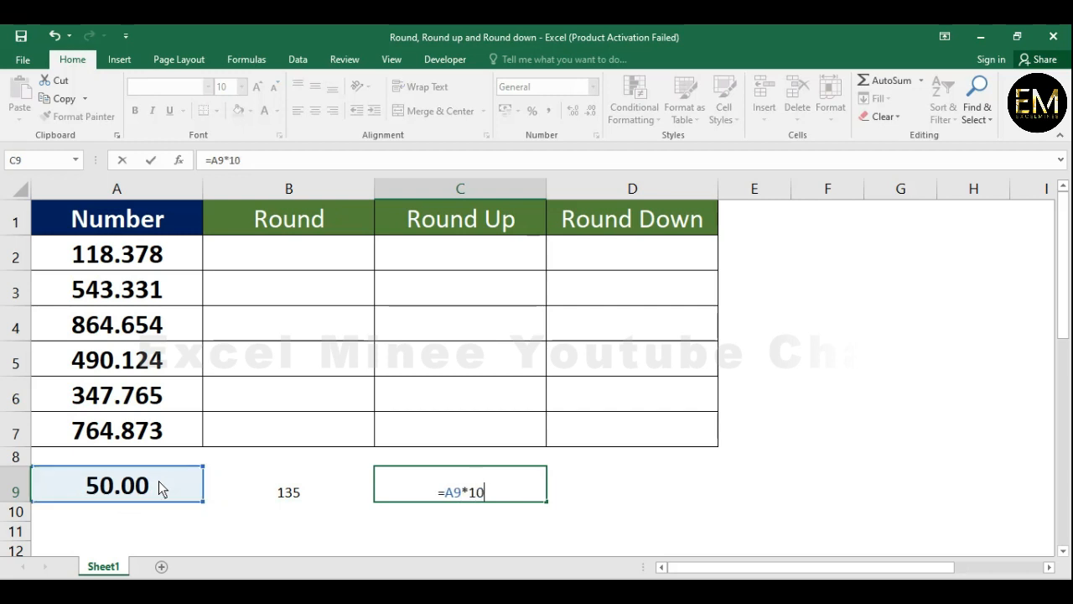
key("Left")
key("Return")
Step: Reduce the displayed decimals of the formula cell C9 to two places
left_click(159, 481)
key("Right")
key("Right")
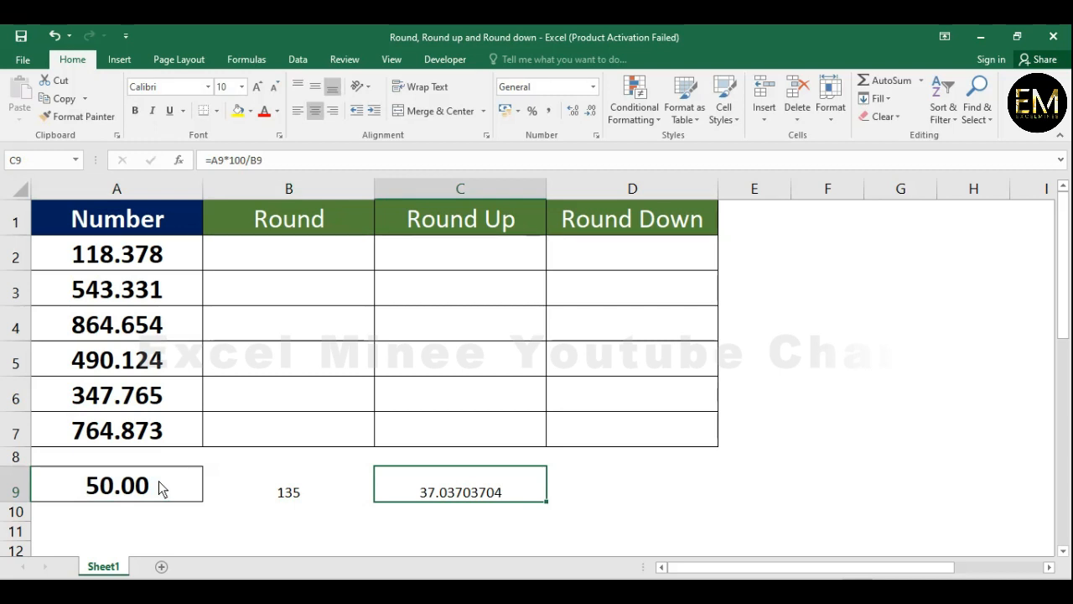
left_click(591, 111)
left_click(591, 111)
left_click(591, 111)
left_click(592, 111)
left_click(591, 111)
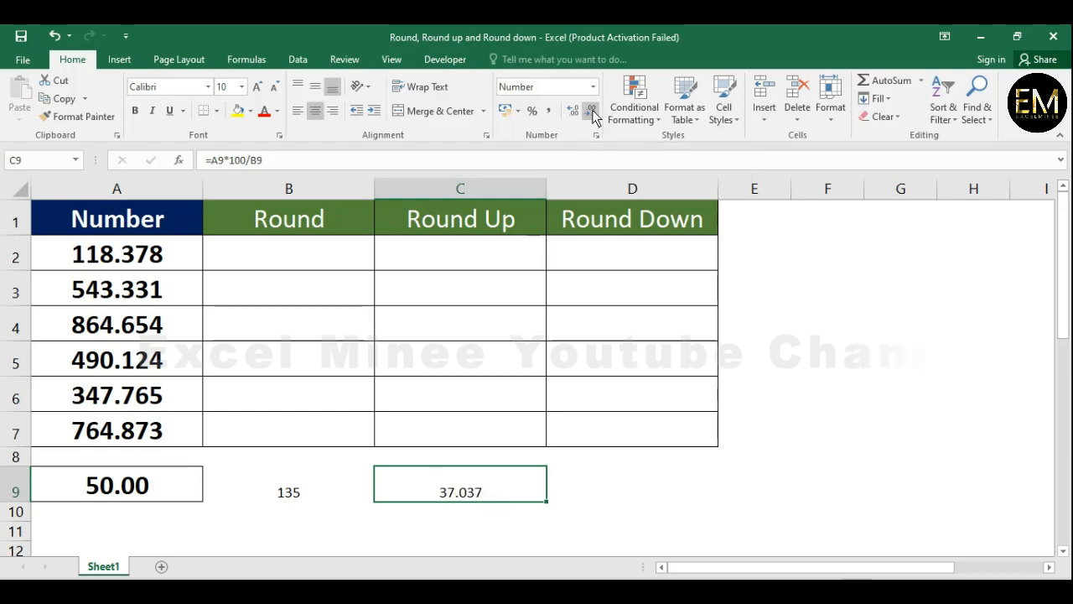
left_click(591, 111)
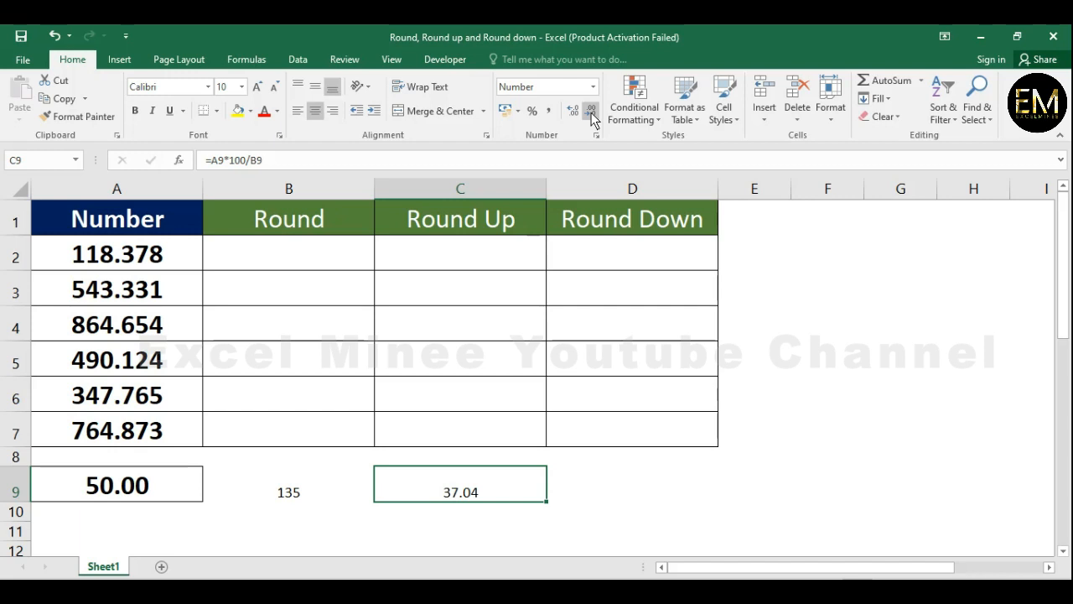
Step: Enter the labels A, B, C and D down cells F2 to F5
key("Right")
key("Right")
key("Right")
key("Up")
key("Up")
key("Up")
key("Up")
key("Up")
key("Up")
key("Up")
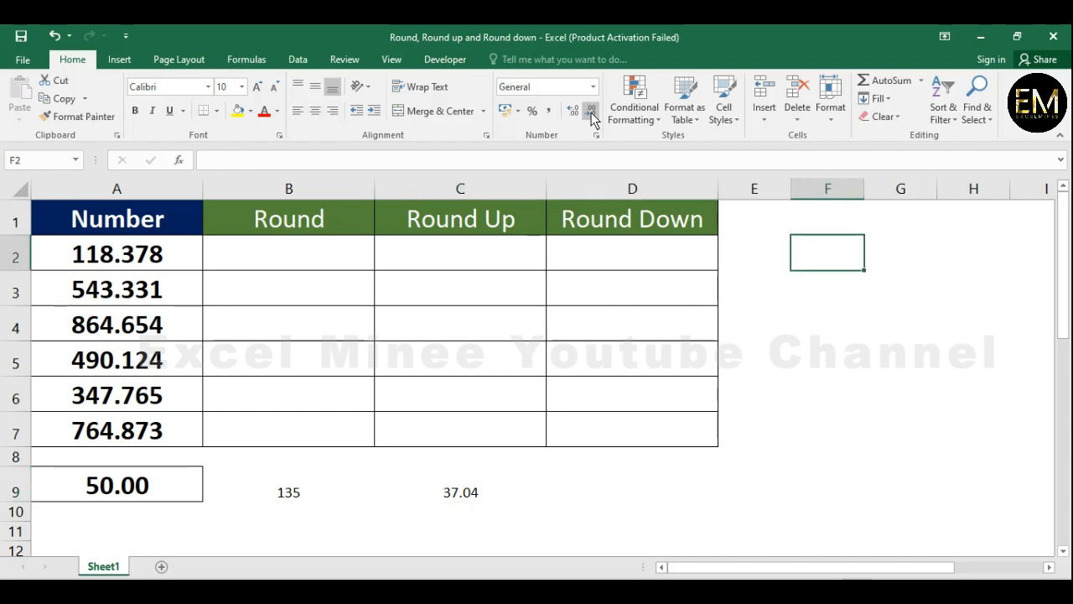
type("A")
key("Return")
type("B")
key("Return")
type("C")
key("Return")
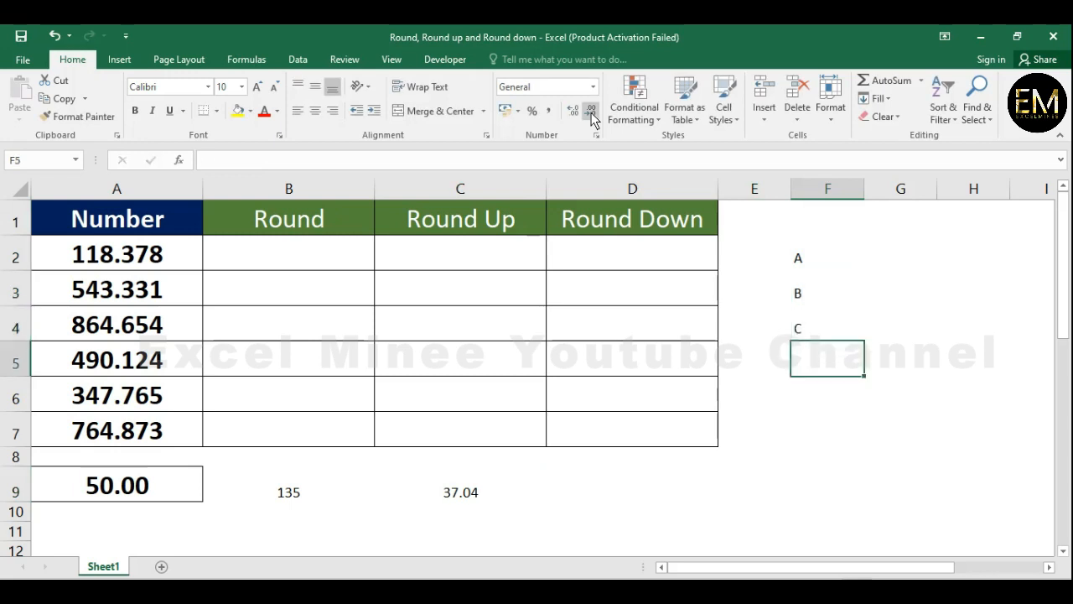
type("D")
key("Up")
Step: Enter 99.65, 99.45, 99.35 and 99.71 in cells G2 to G5, beside the letter labels
key("Up")
key("Up")
key("Right")
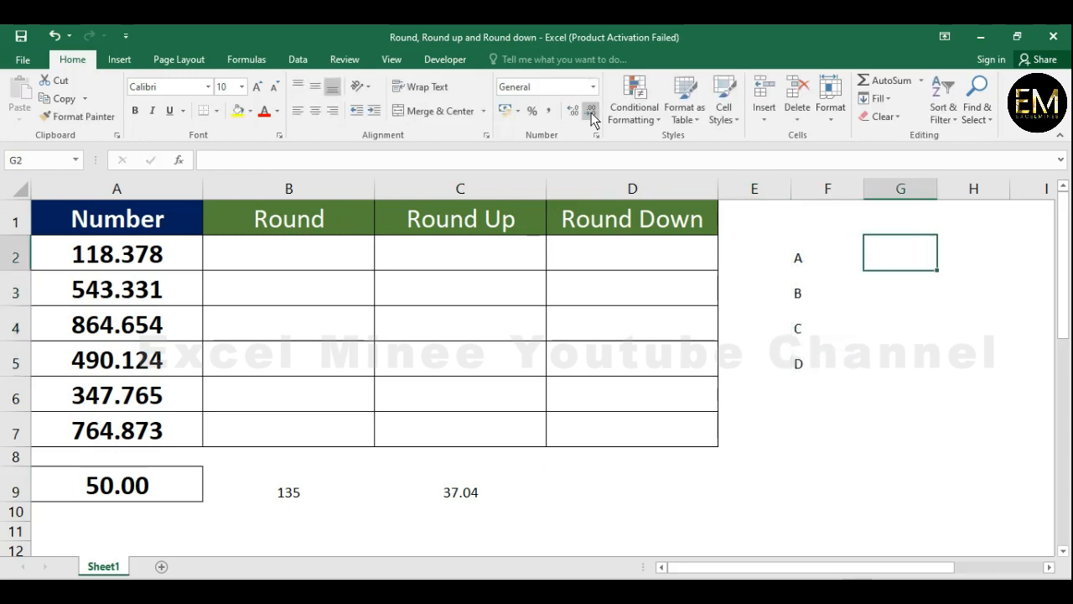
type("99.65")
key("ctrl+Return")
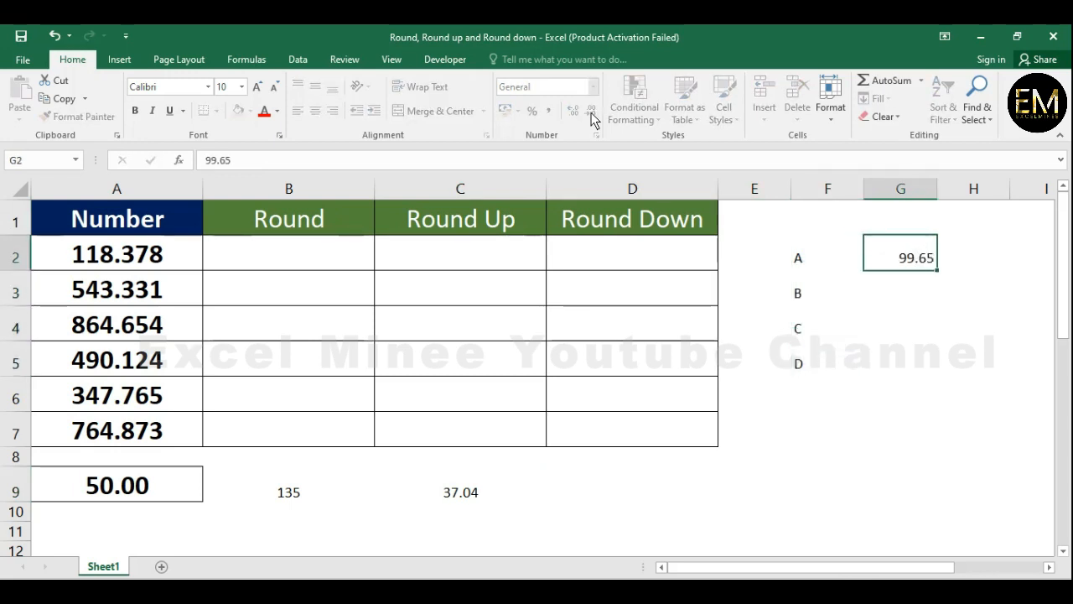
key("Return")
type("99.45")
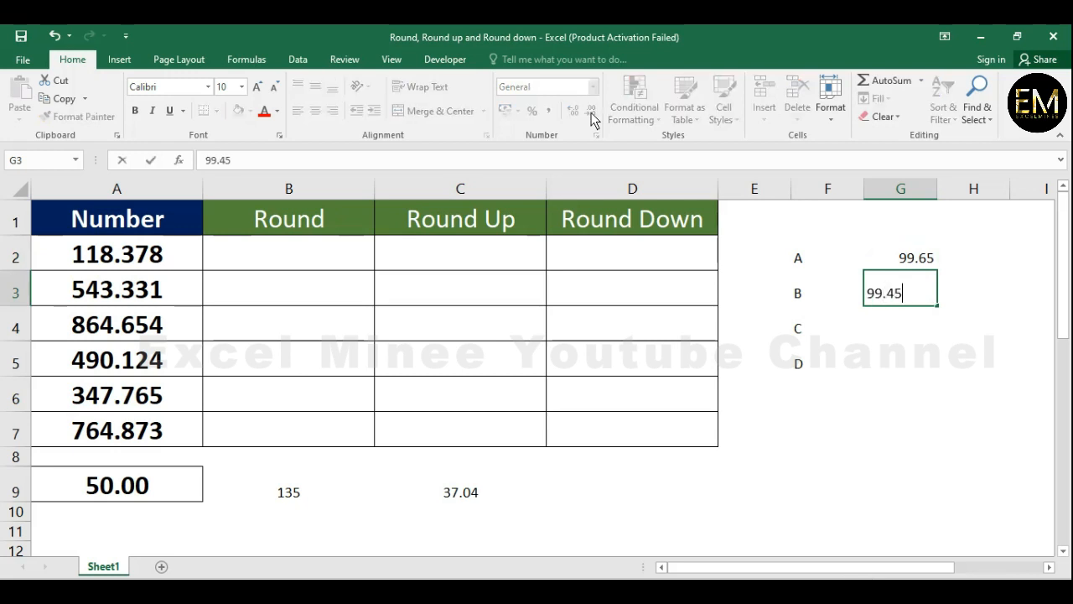
key("Return")
type("99.3")
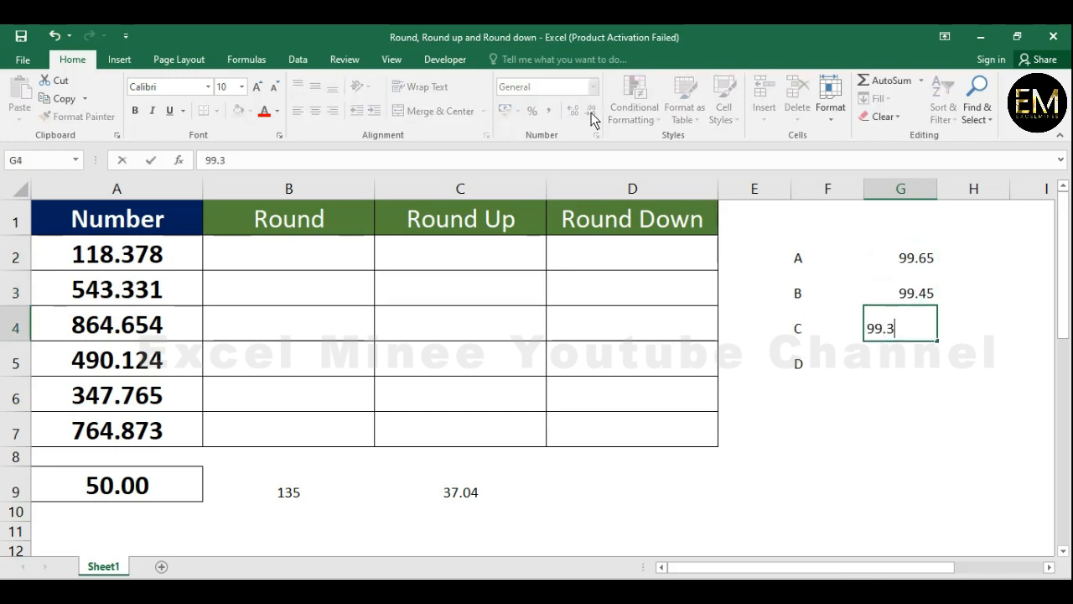
type("5")
key("Return")
type("99.7")
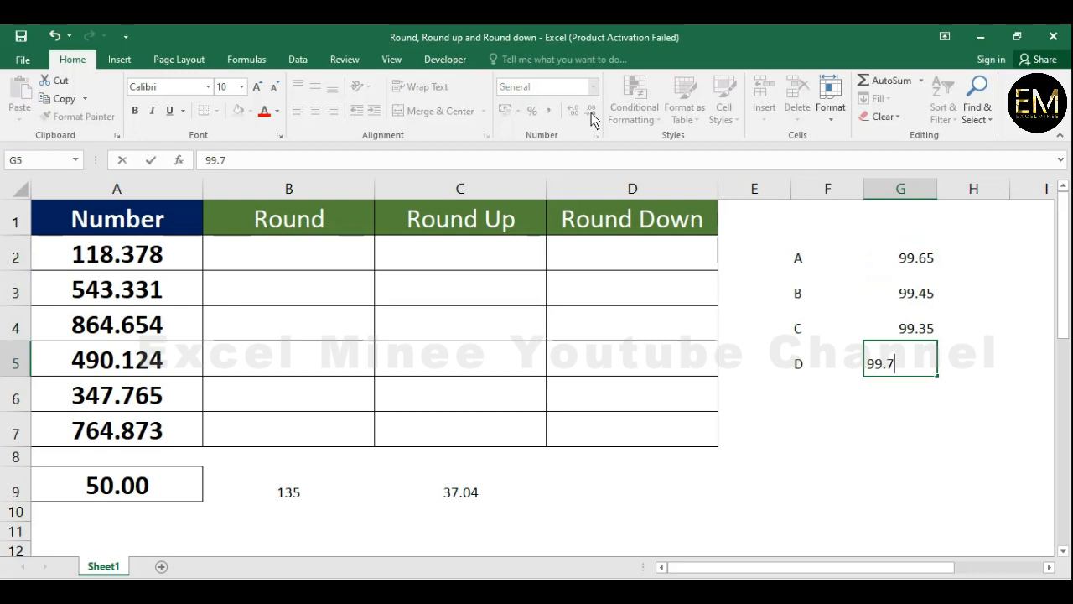
type("1")
key("Return")
Step: Reduce the display of G2:G5 to whole numbers and check the stored value of each cell
key("ctrl+Up")
key("ctrl+Up")
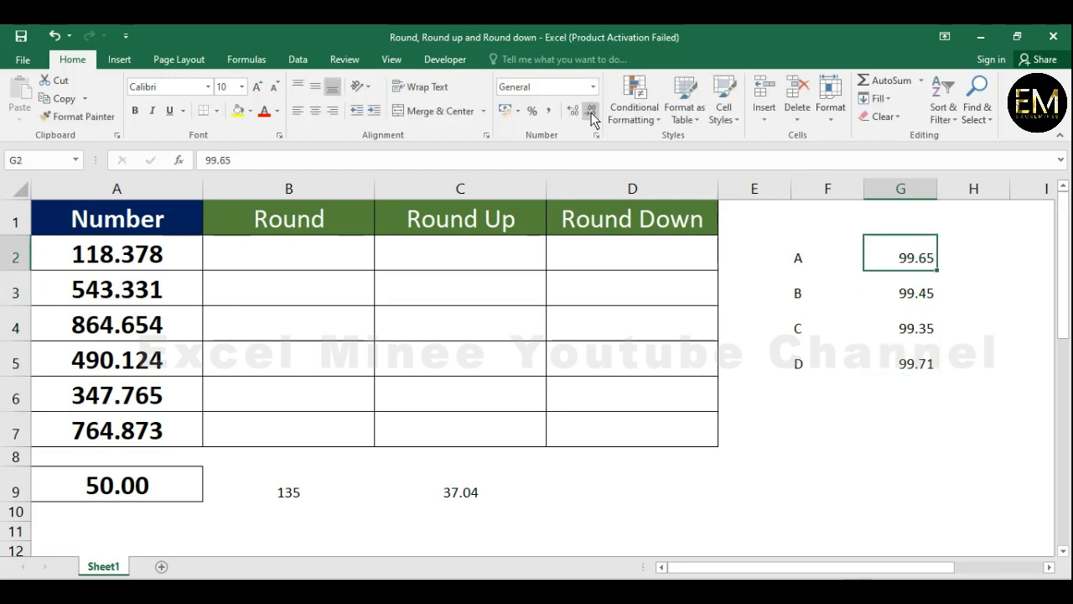
key("ctrl+shift+Down")
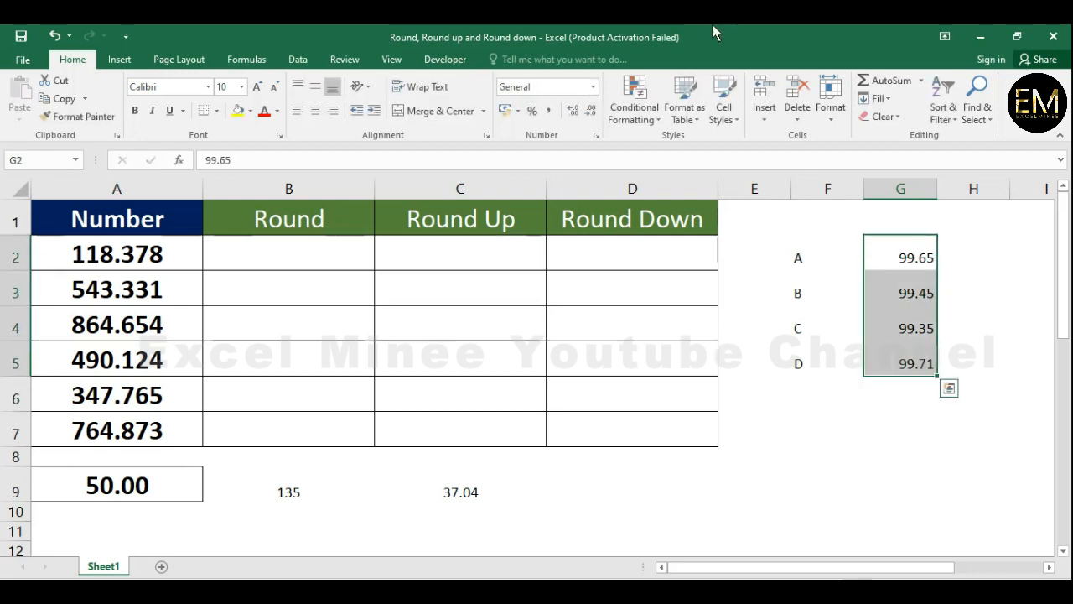
left_click(590, 111)
left_click(591, 112)
left_click(911, 268)
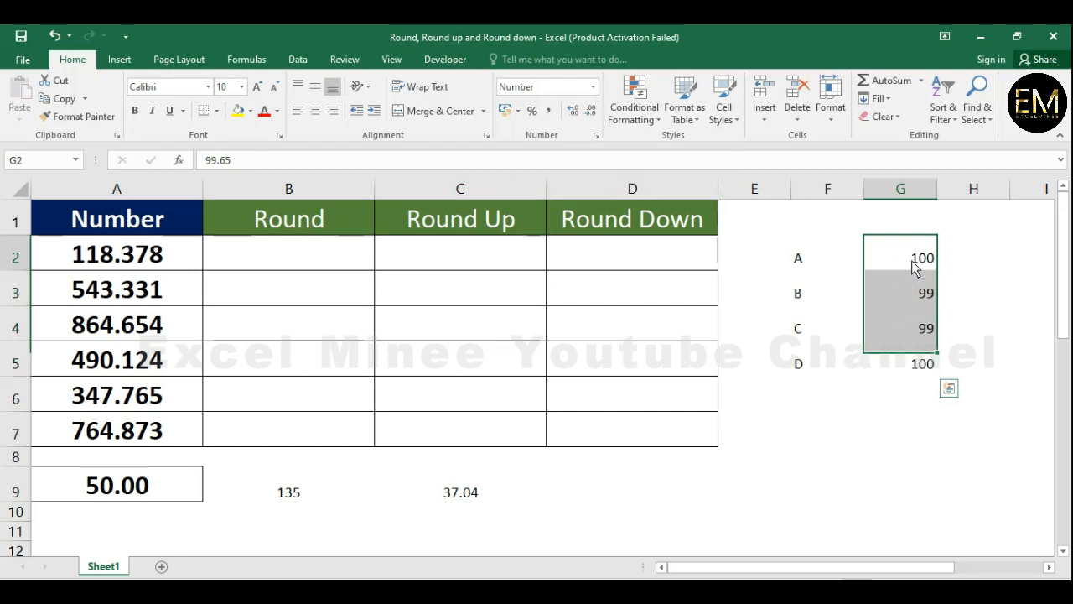
key("Down")
key("Down")
key("Down")
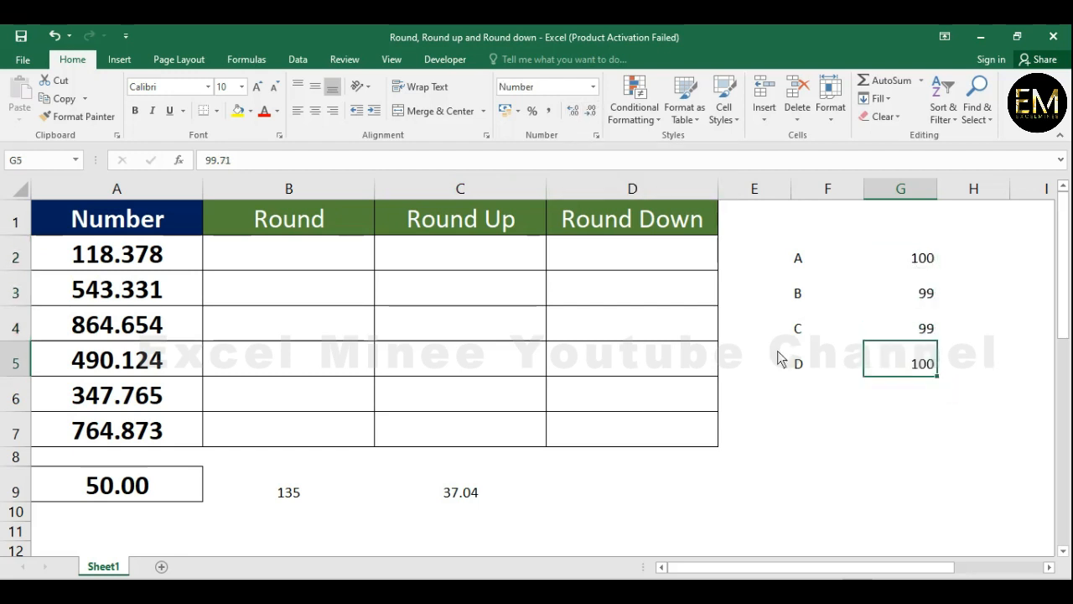
Step: Increase the displayed decimals of G2:G5 to two places
key("Up")
key("Up")
key("Up")
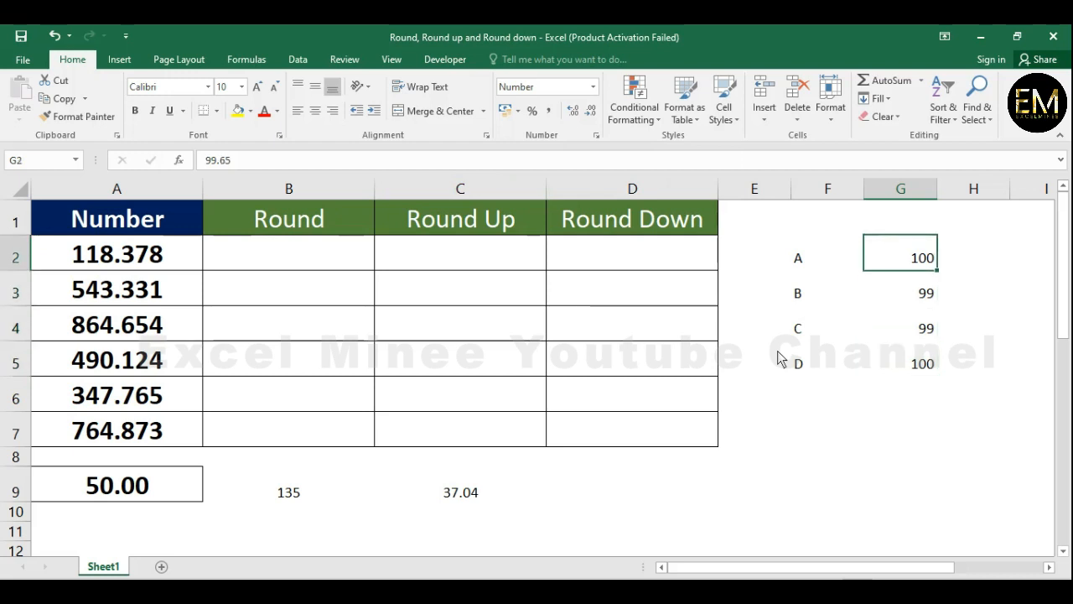
key("shift+Down")
key("shift+Down")
key("shift+Down")
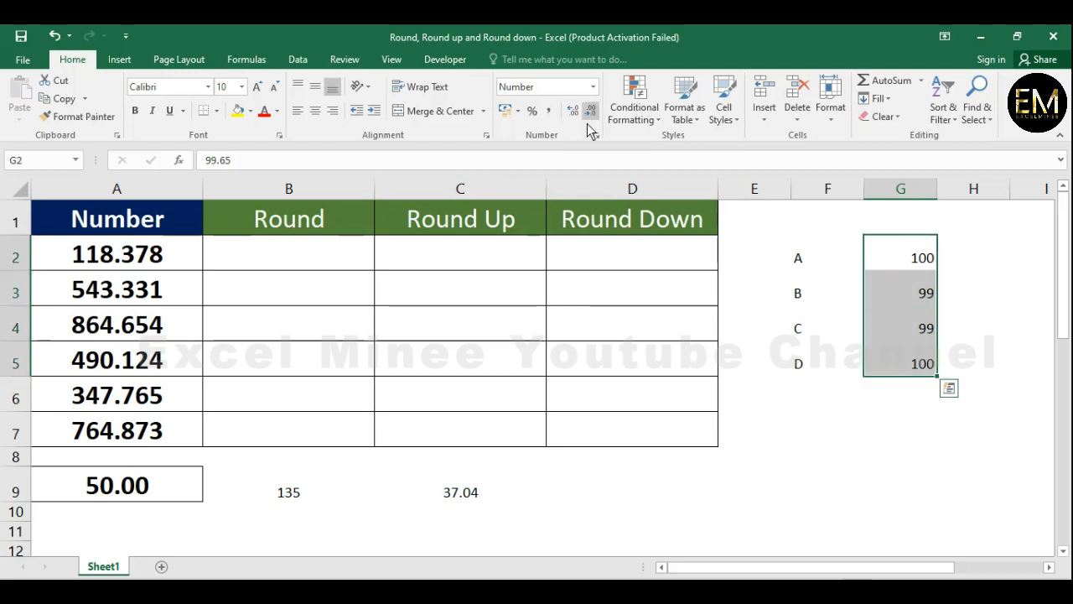
left_click(574, 110)
left_click(574, 110)
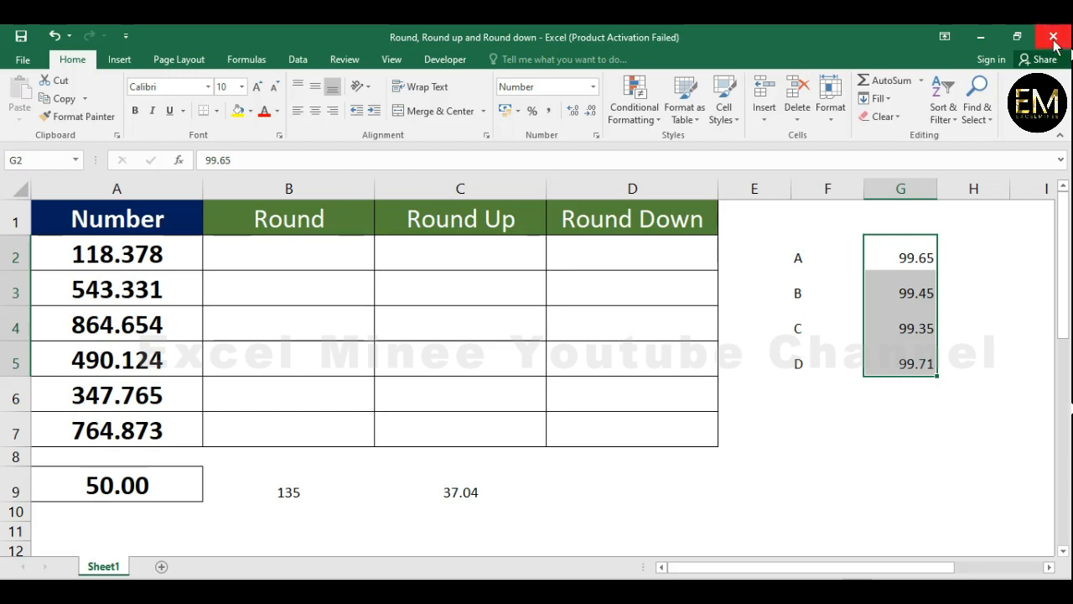
Step: Extend the display of G2:G5 to five decimals and reduce it back to whole numbers
left_click(572, 112)
left_click(572, 112)
left_click(572, 112)
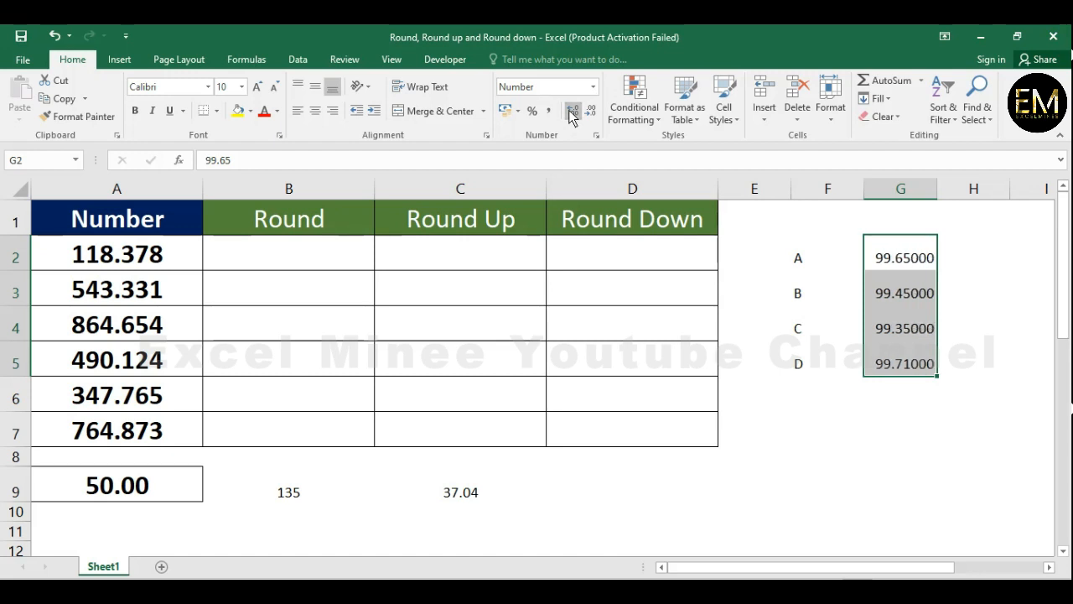
left_click(592, 111)
left_click(592, 111)
left_click(592, 111)
left_click(592, 111)
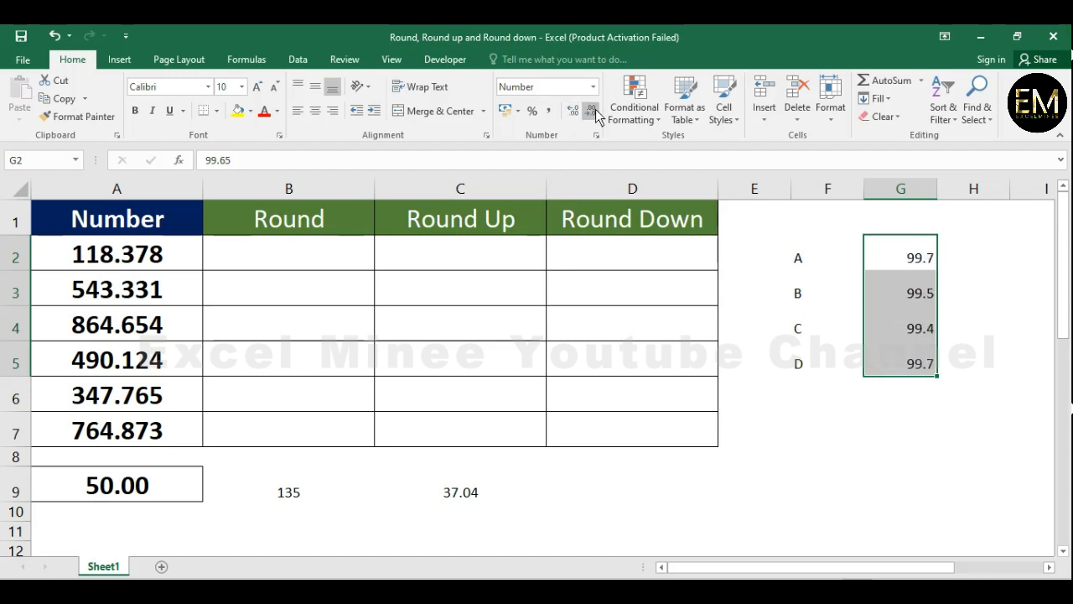
left_click(592, 111)
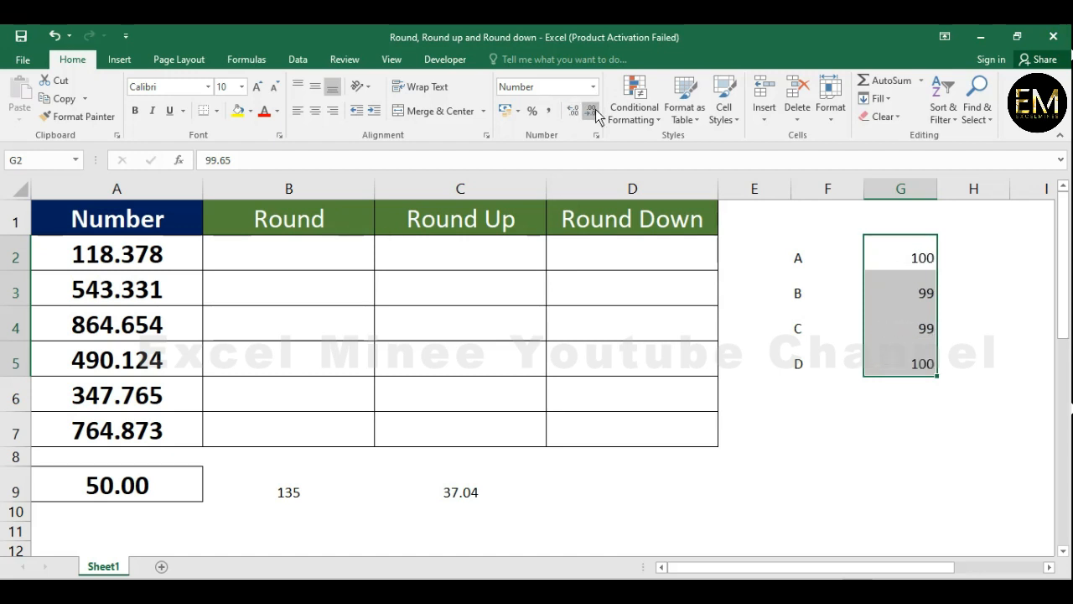
Step: Clear the example labels and values from the range F2:G5
left_click(839, 320)
left_click(835, 285)
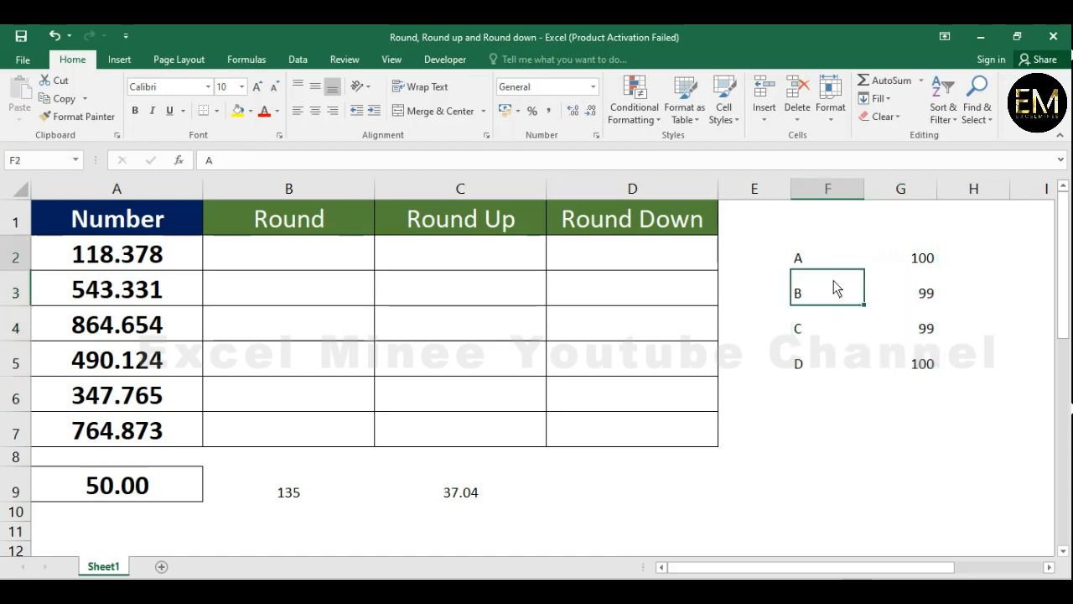
left_click_drag(835, 257, 896, 363)
key("Delete")
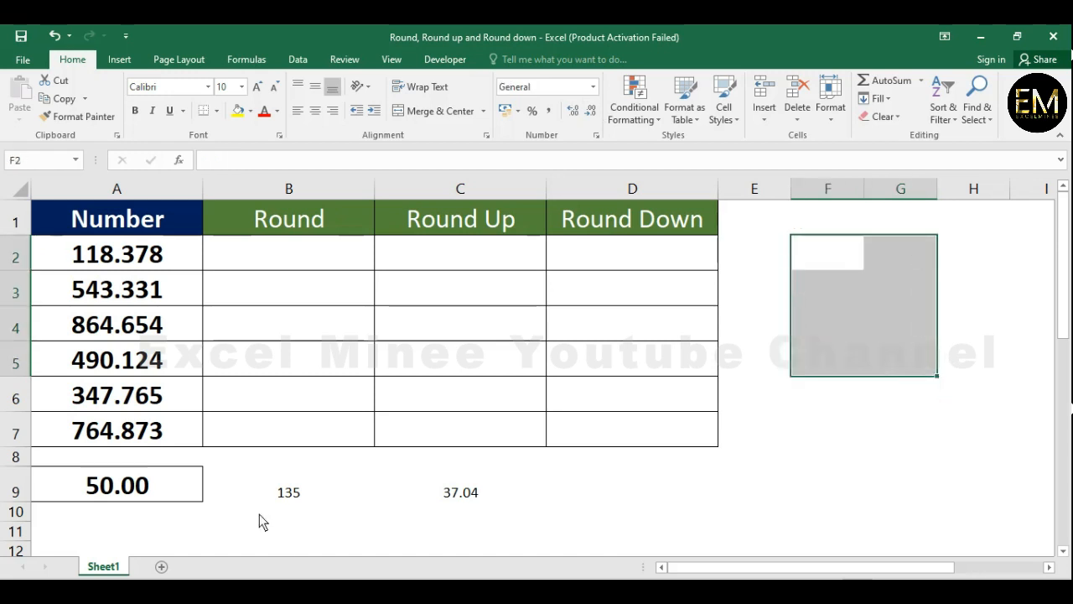
Step: Extend the display of C9 to six decimals and reduce it back to two decimals
left_click(456, 501)
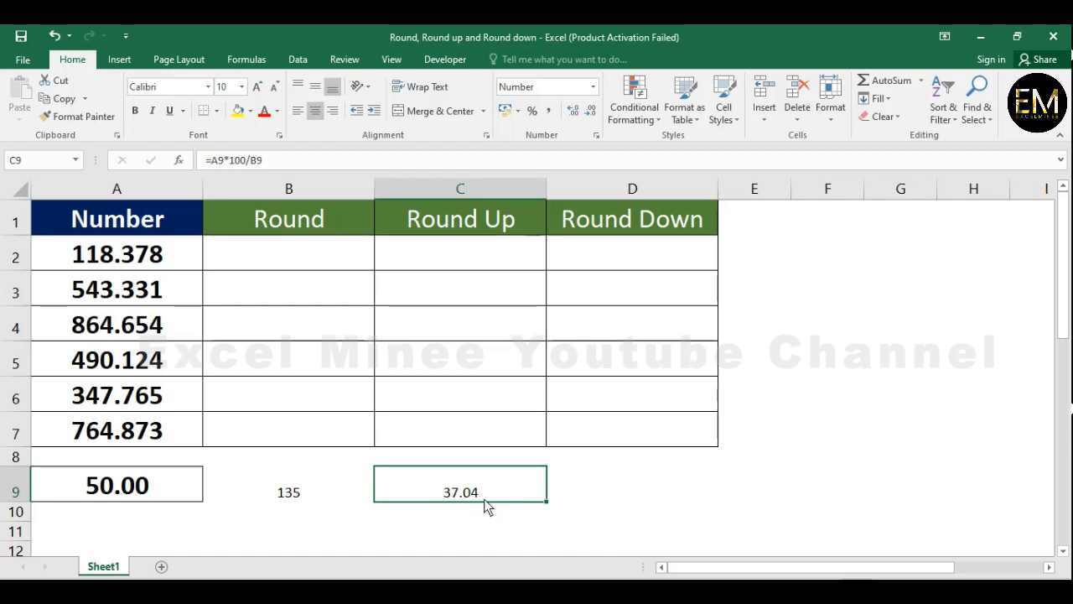
left_click(574, 110)
left_click(574, 110)
left_click(574, 110)
left_click(573, 111)
left_click(591, 110)
left_click(590, 110)
left_click(590, 110)
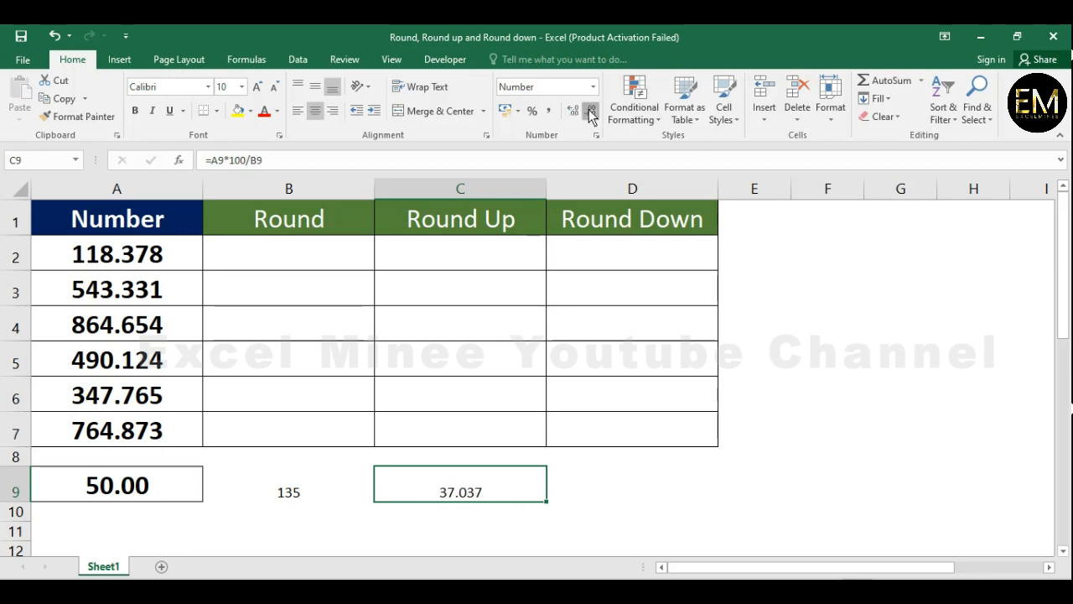
left_click(590, 111)
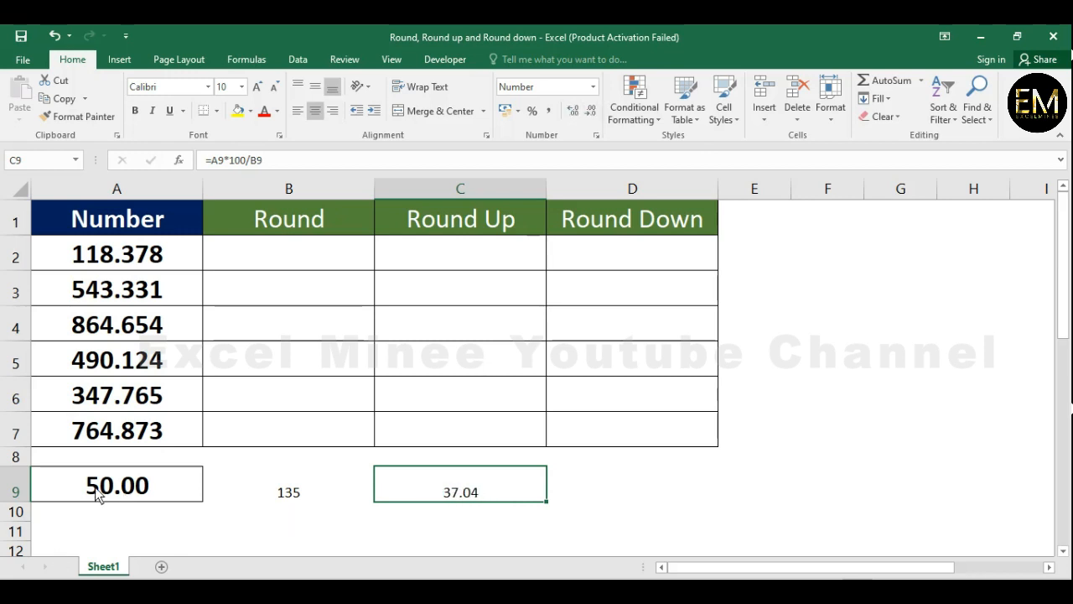
Step: Delete row 9 containing the percentage example
left_click(26, 488)
key("ctrl+minus")
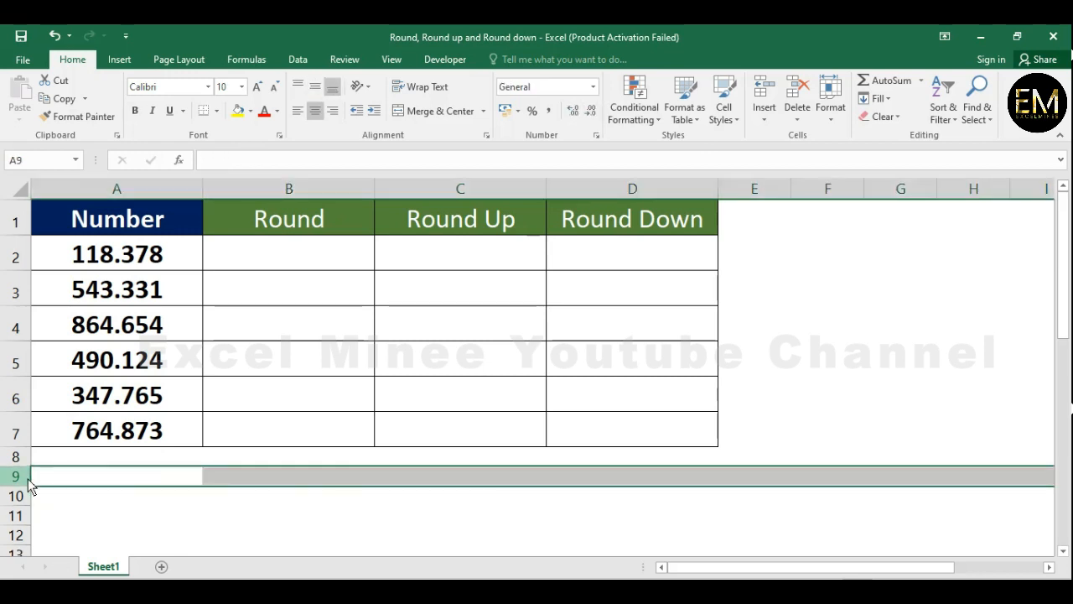
key("Down")
key("Up")
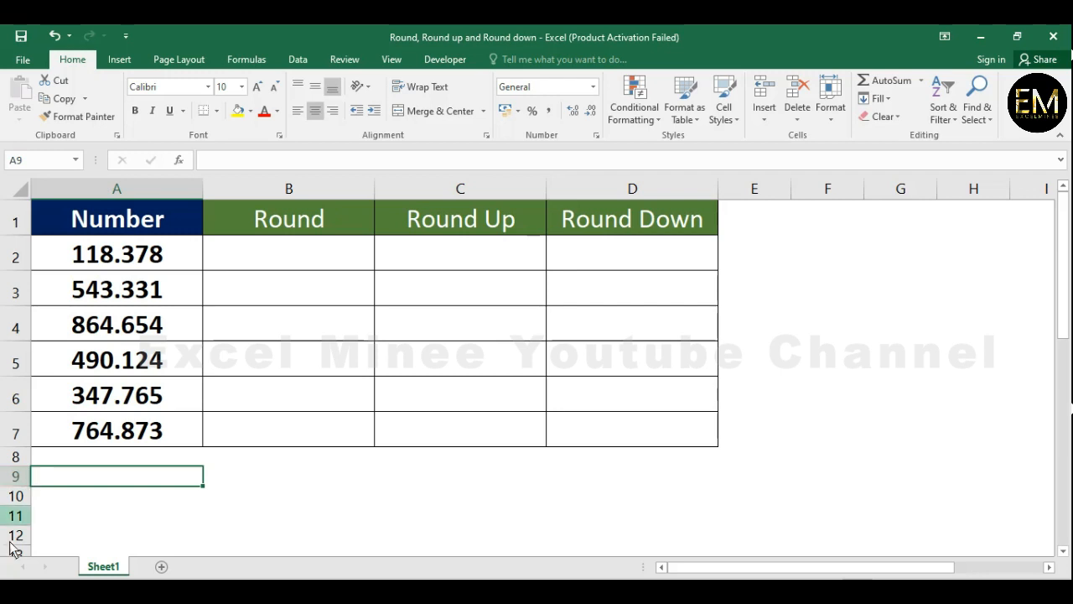
Step: Copy the first number from A2 into cell A10 below the table
left_click(153, 267)
key("ctrl+c")
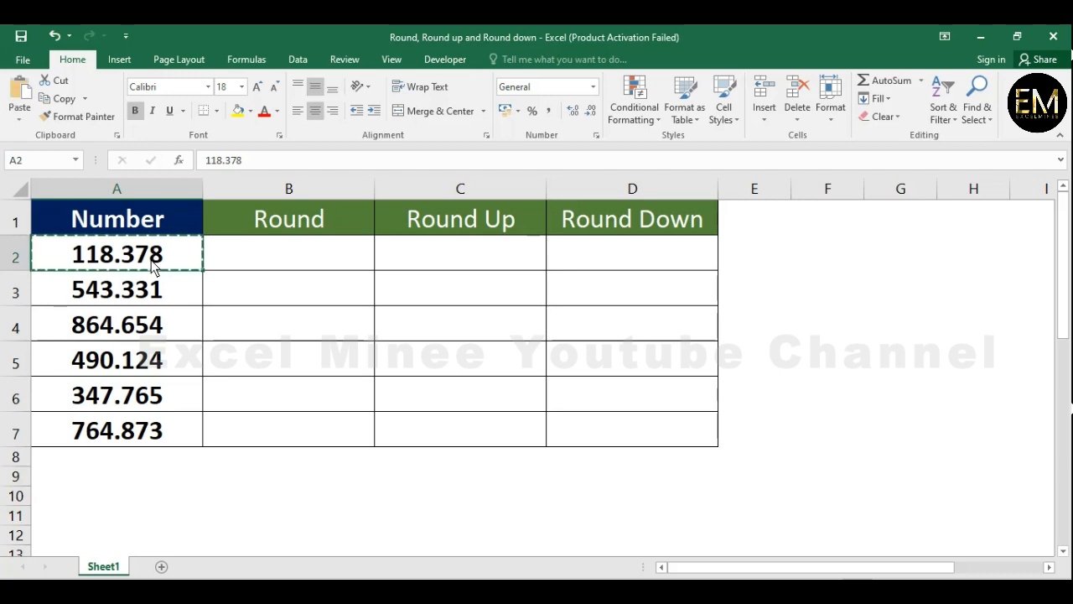
key("Down")
key("Down")
key("Down")
key("Down")
key("Down")
key("Down")
key("Down")
key("Down")
key("Return")
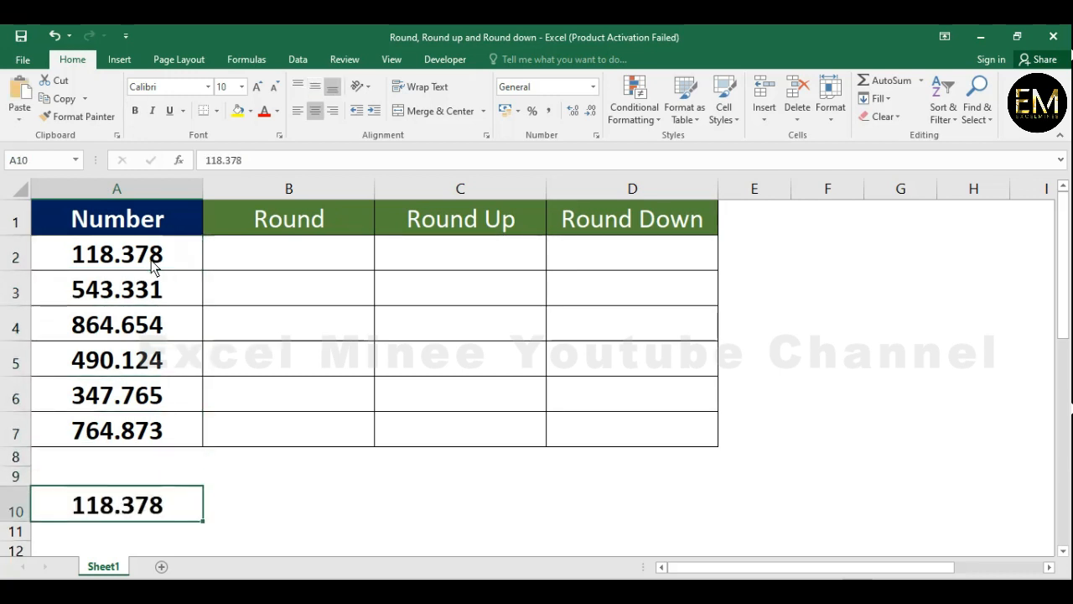
Step: Enter the formula =A10*100 in cell B10
key("Right")
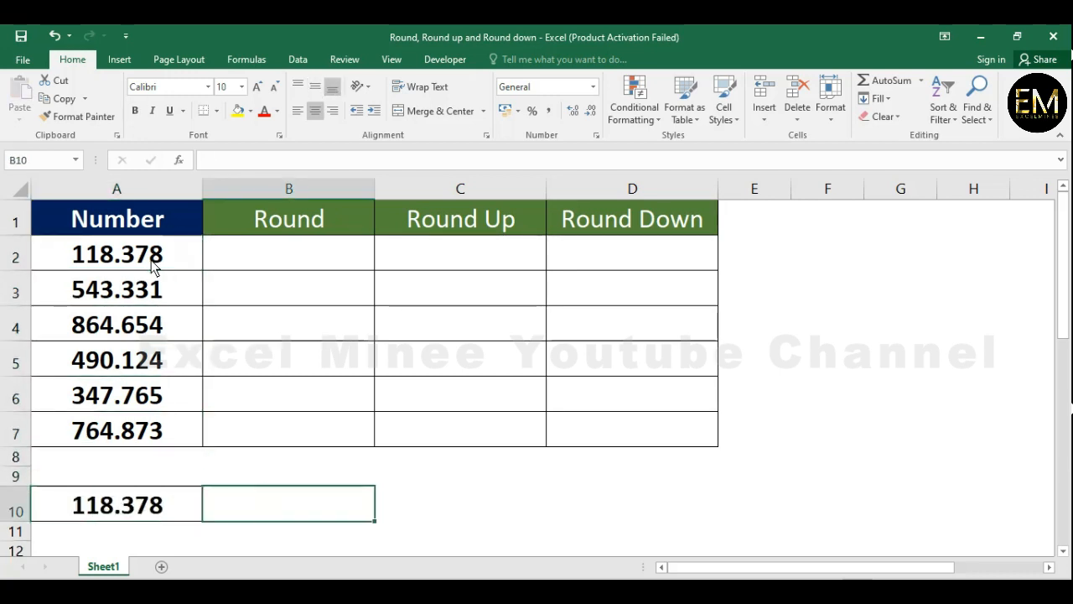
type("=")
key("Left")
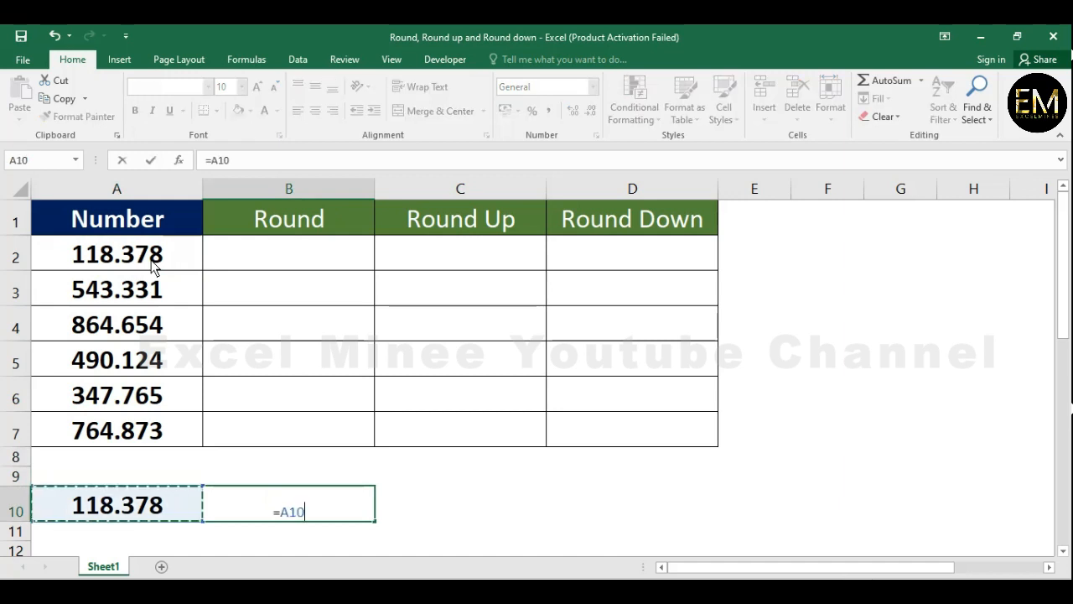
type("*100")
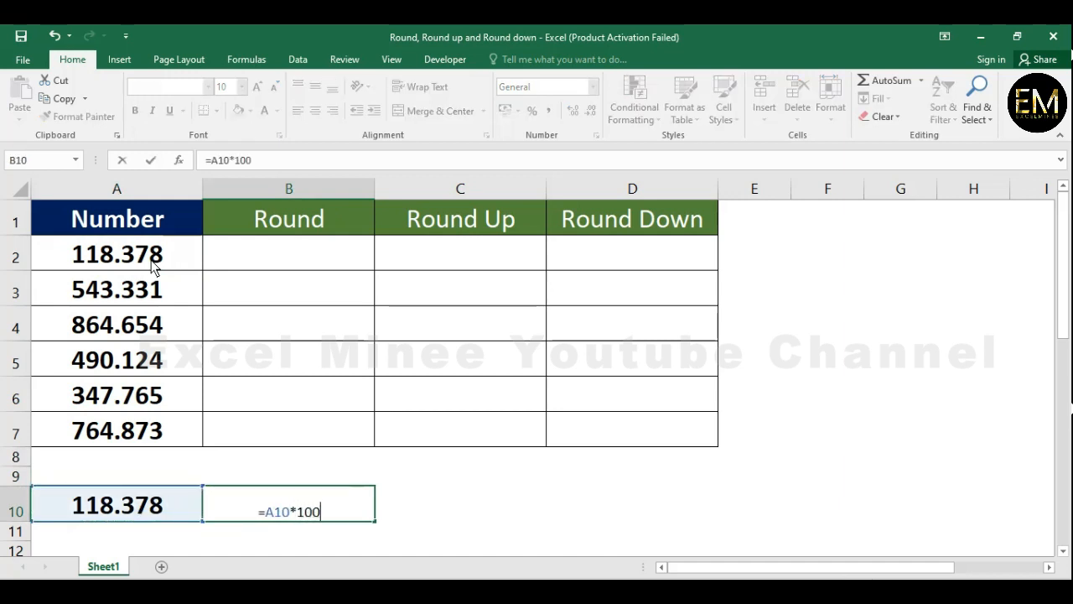
key("Return")
key("Up")
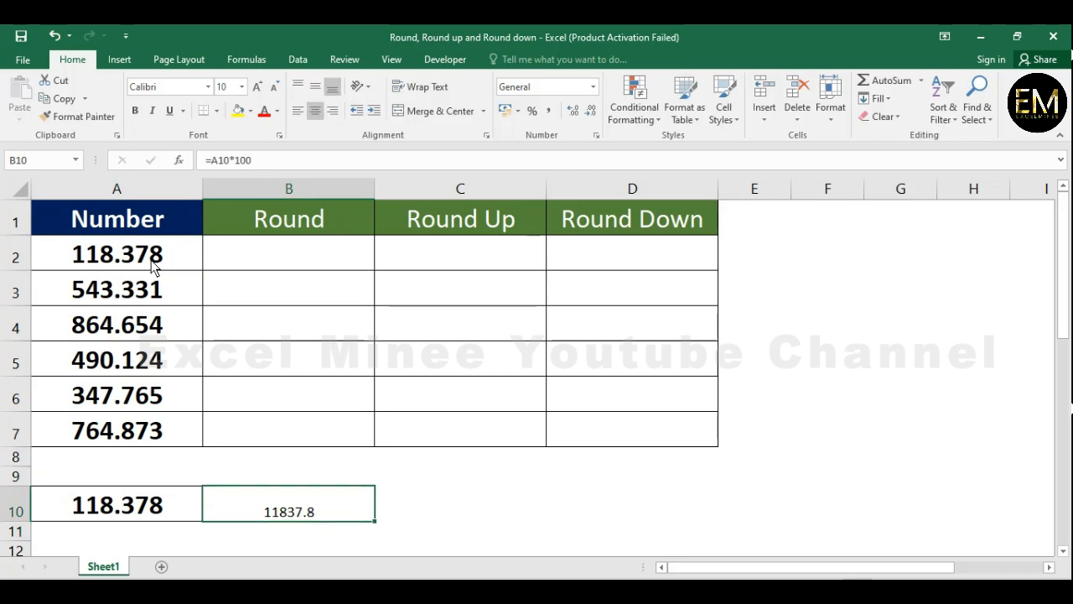
Step: Enter the reference formula =A10 in cell A11
key("Down")
key("Left")
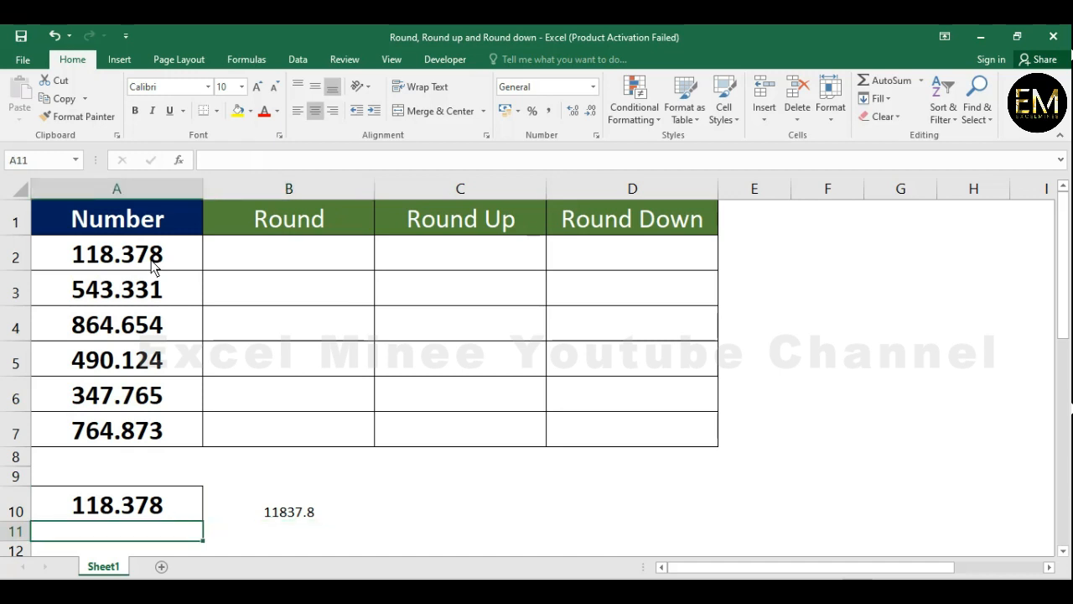
type("=")
key("Up")
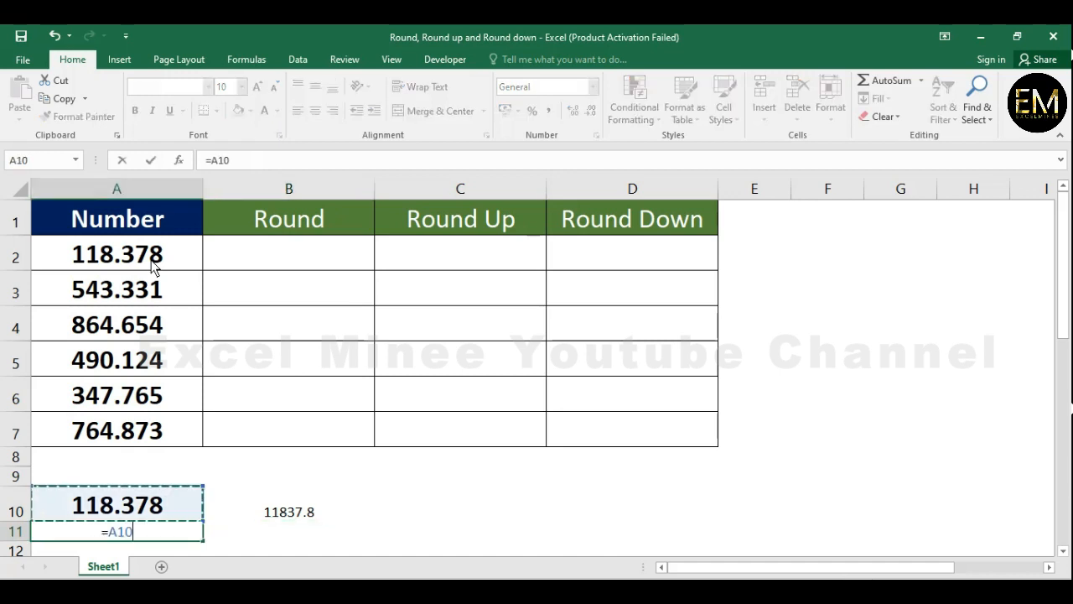
key("Return")
key("Up")
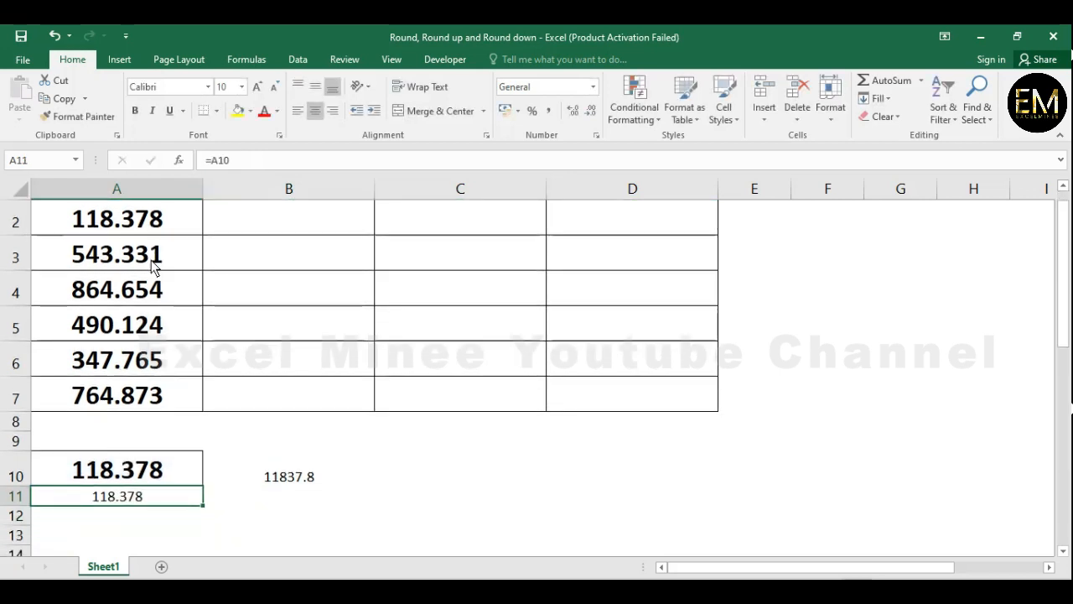
Step: Replace the content of A11 with a copy of A10, including its formatting
key("Up")
key("ctrl+c")
key("Down")
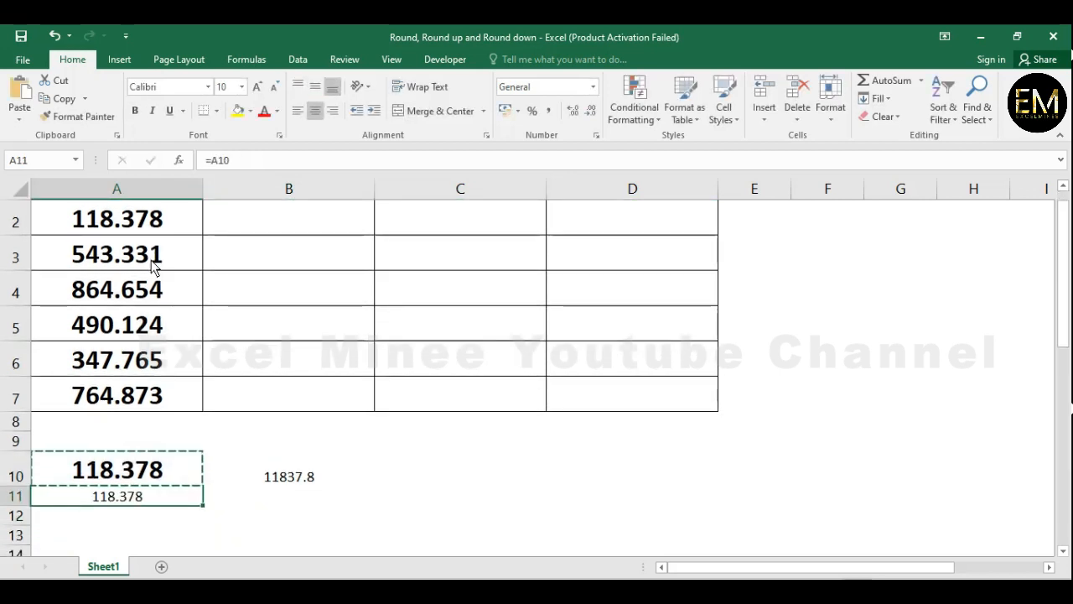
key("Return")
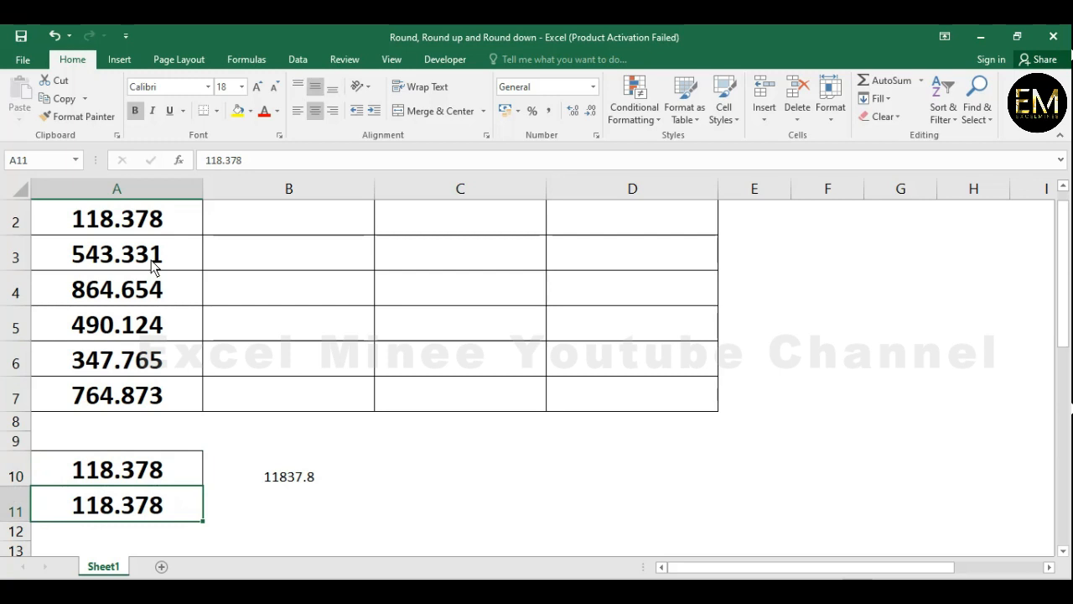
Step: Try entering =A10 in the formatted cell A11, and undo that entry
type("=")
key("Up")
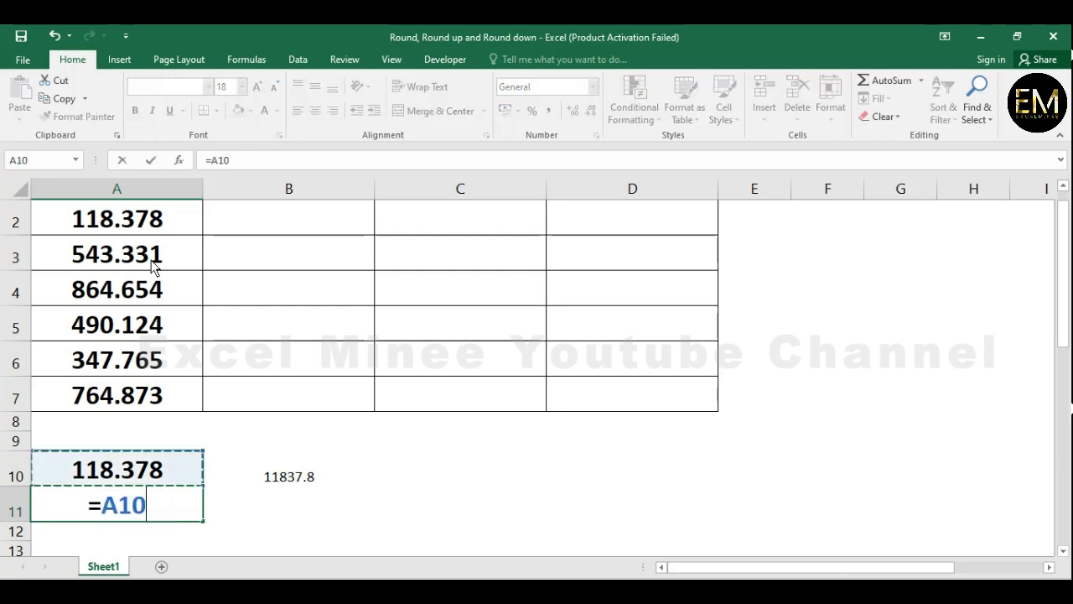
key("Return")
key("Up")
key("ctrl+z")
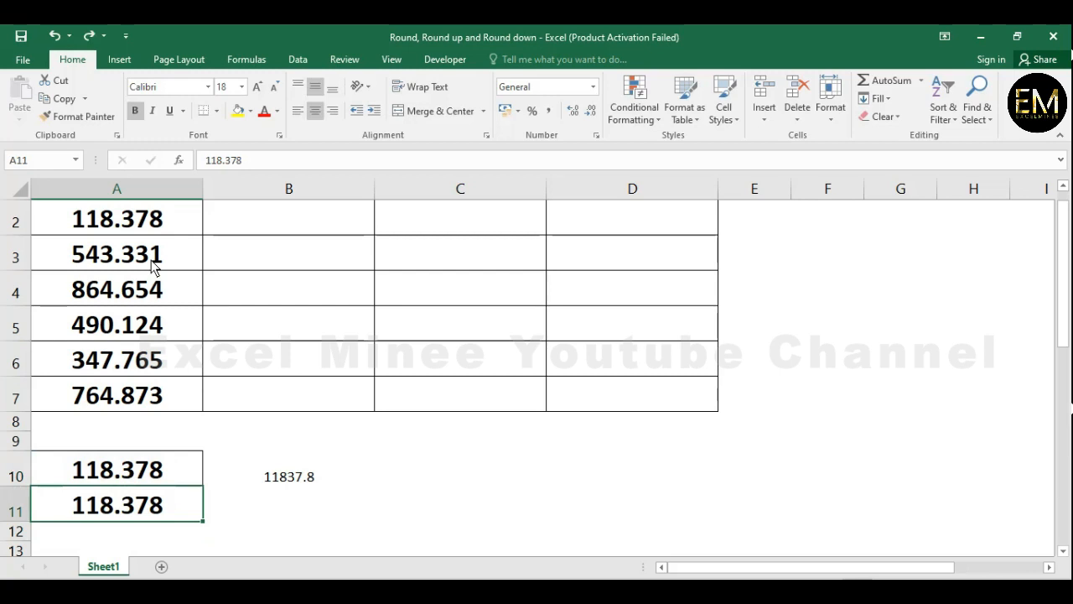
Step: Copy A10 into A11 again and reduce A11's displayed decimals to a whole number
key("Up")
key("ctrl+c")
key("Down")
key("Return")
double_click(591, 114)
left_click(591, 113)
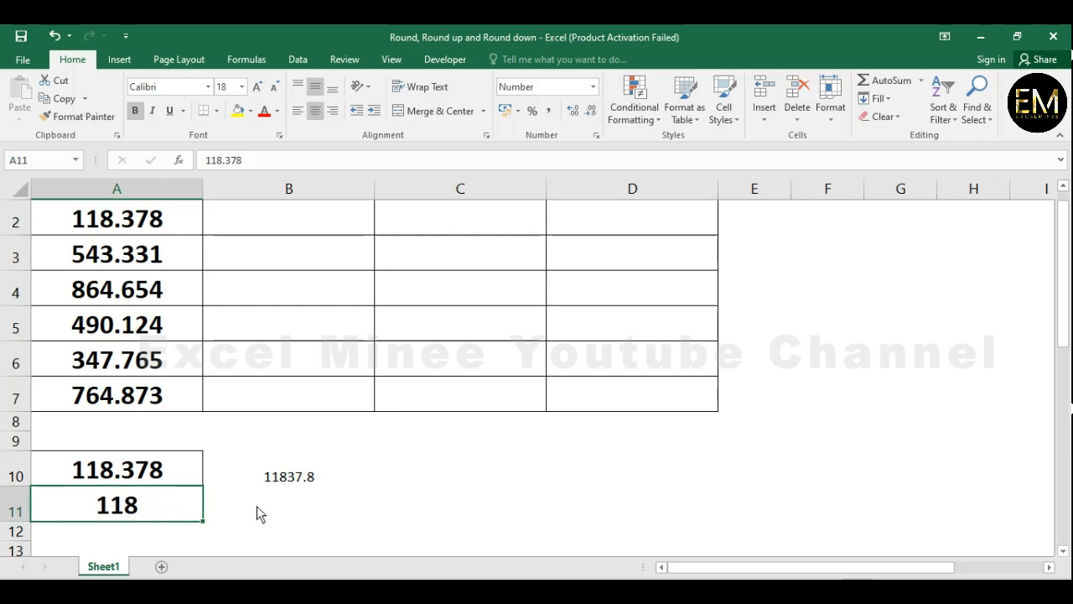
Step: Check the stored value of A11 and enter the formula =A11*100 in cell B11
left_click(301, 511)
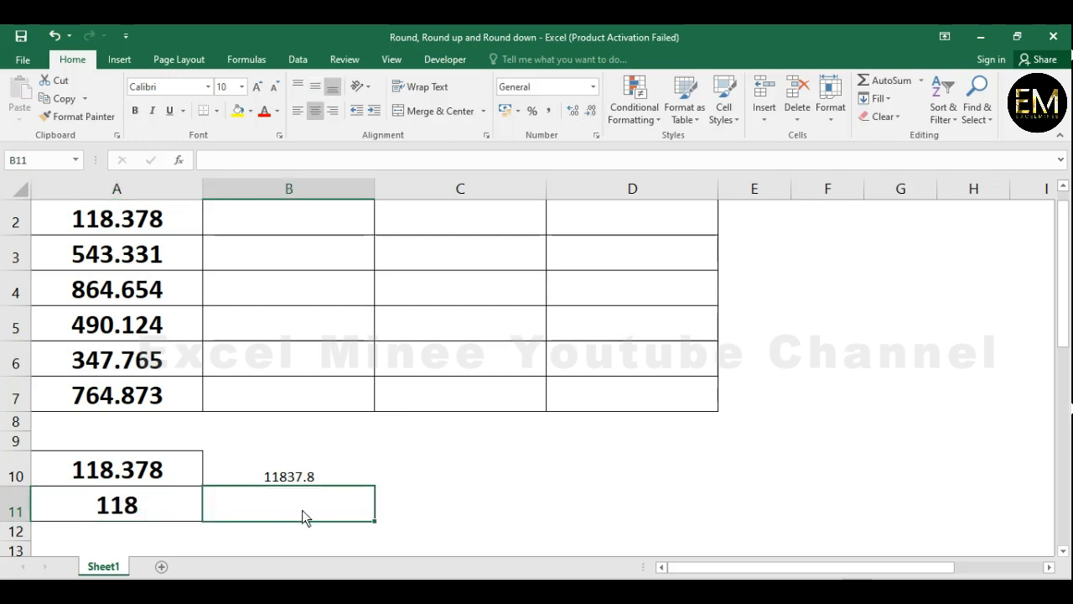
key("Left")
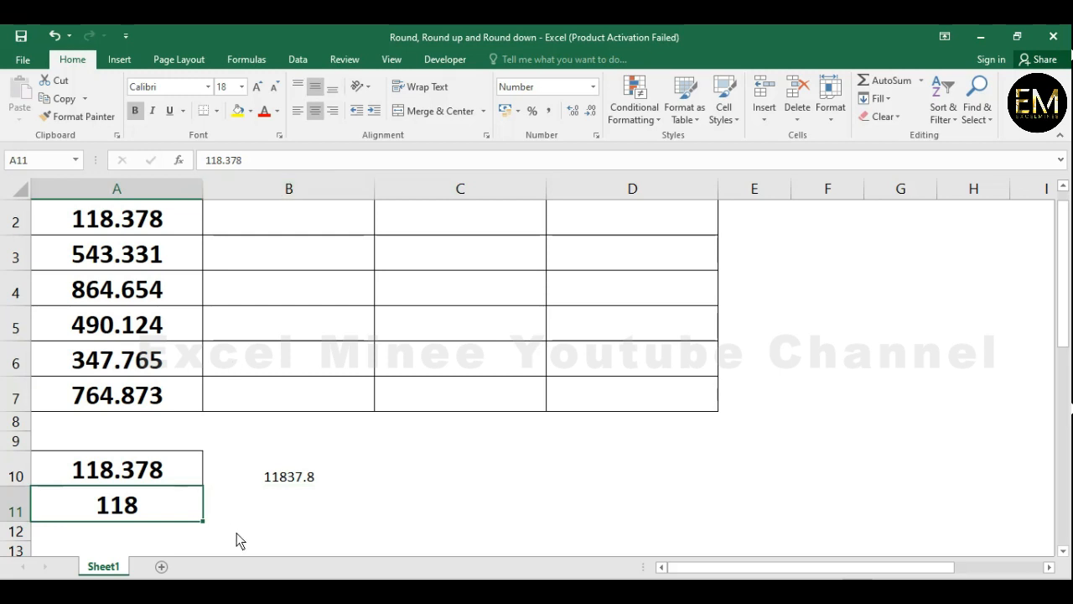
left_click(270, 510)
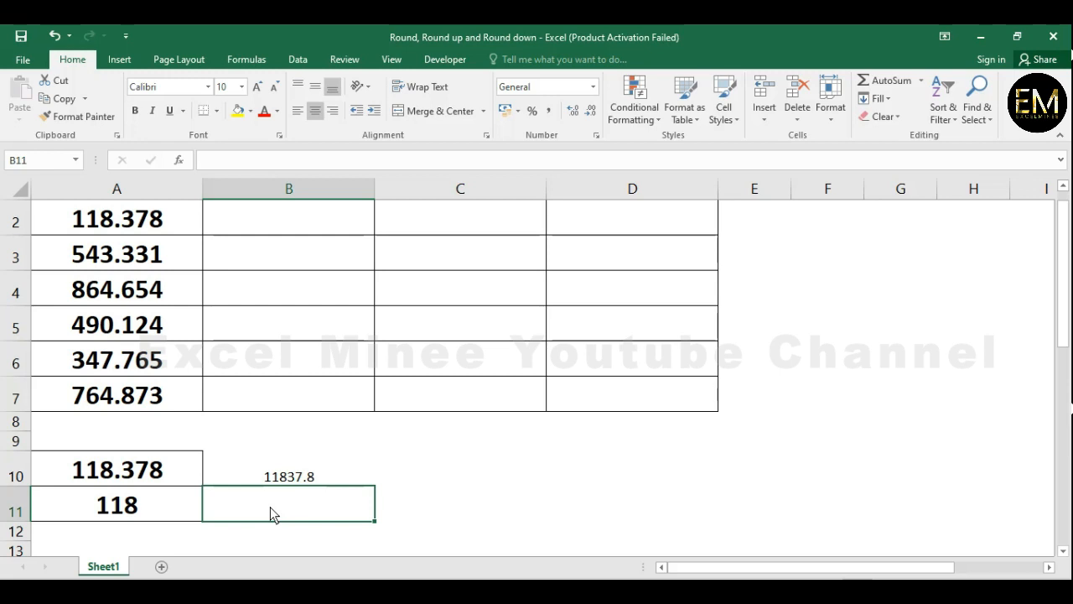
type("=")
key("Left")
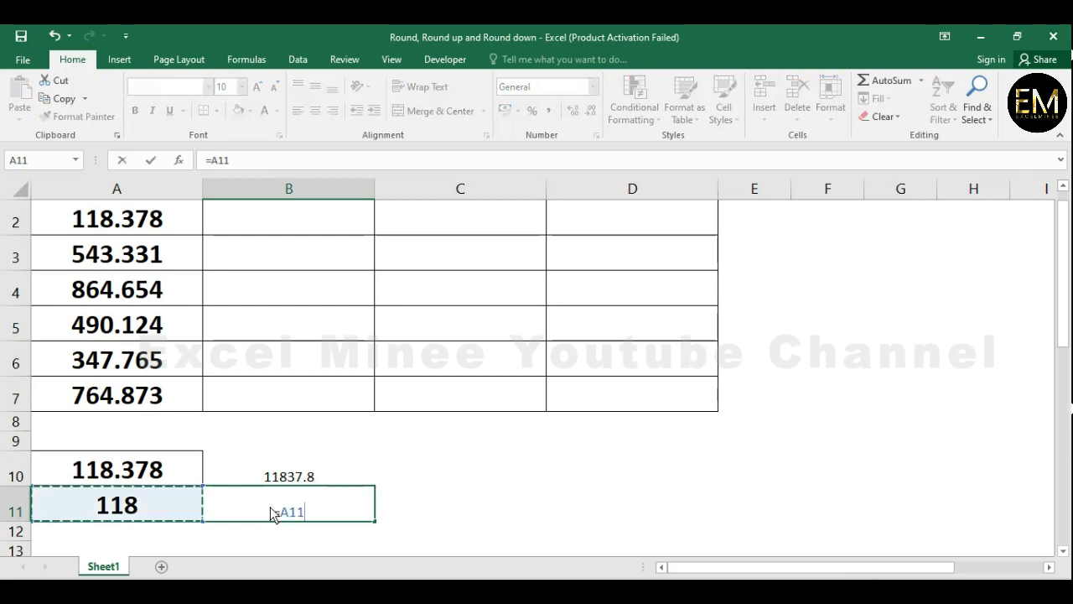
type("*100")
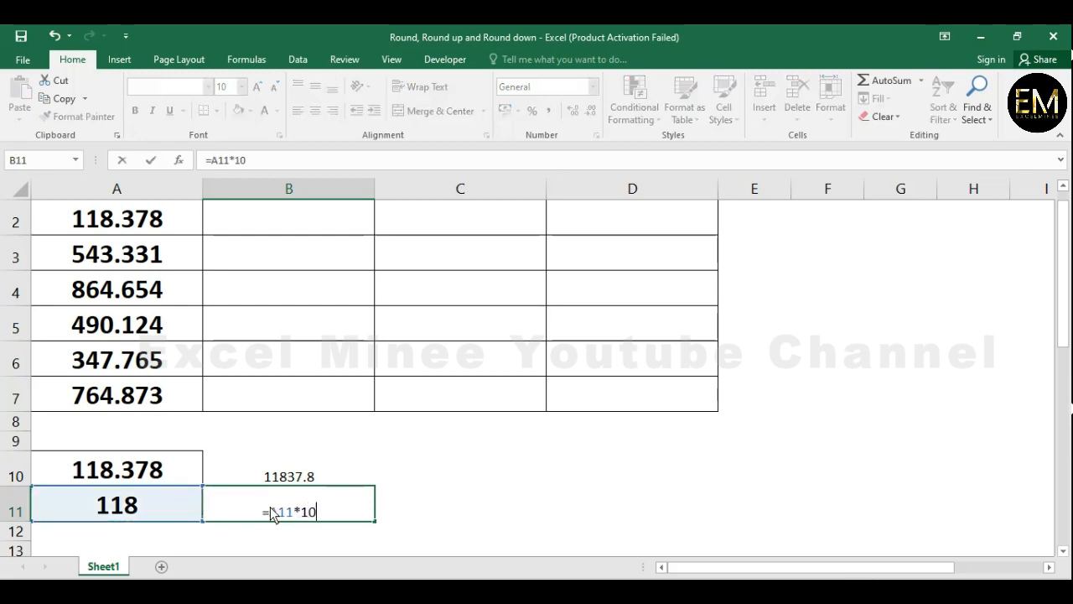
key("Return")
left_click(272, 514)
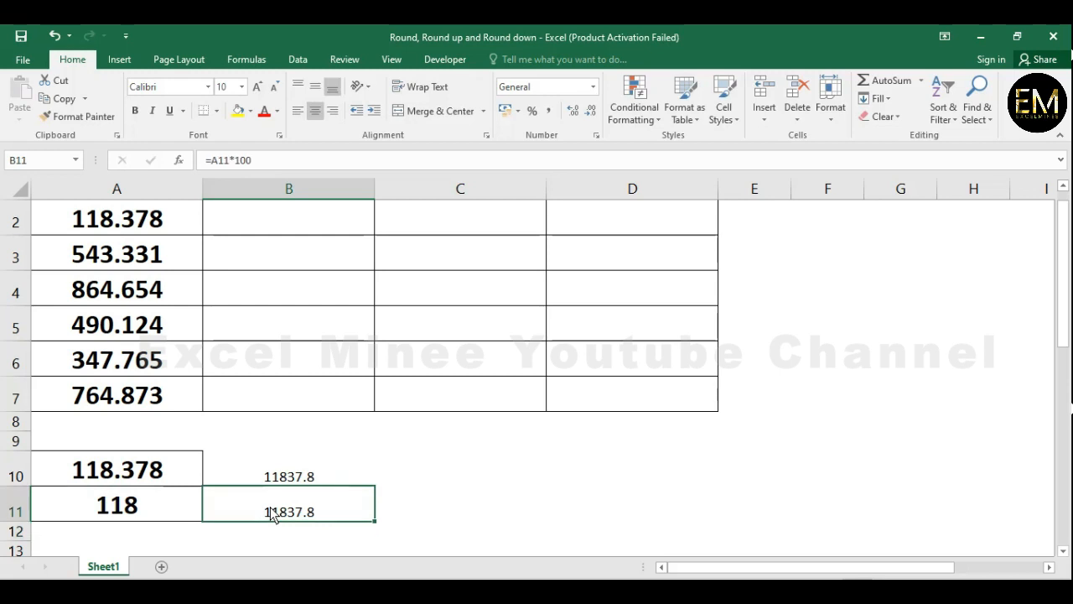
Step: Compare the stored values in A10 and A11 and their multiplication results in column B
key("Up")
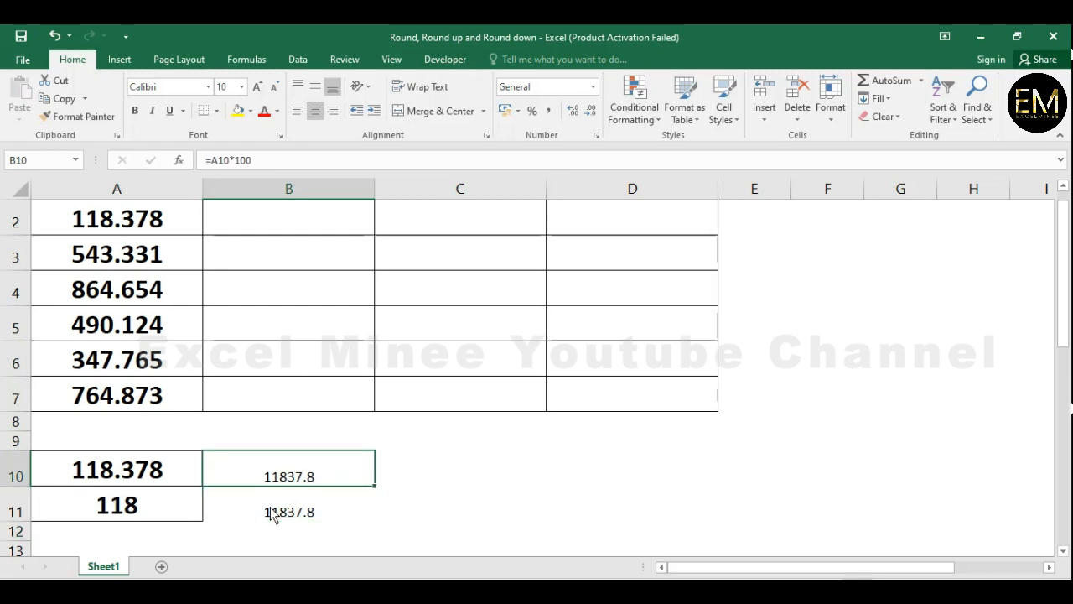
key("Left")
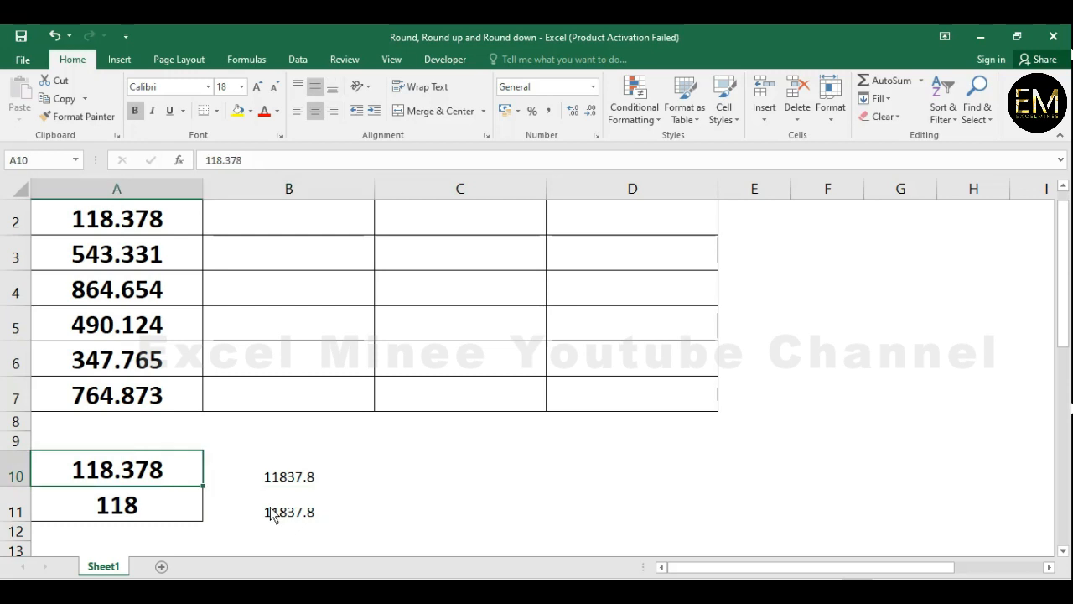
key("Right")
key("Left")
key("Down")
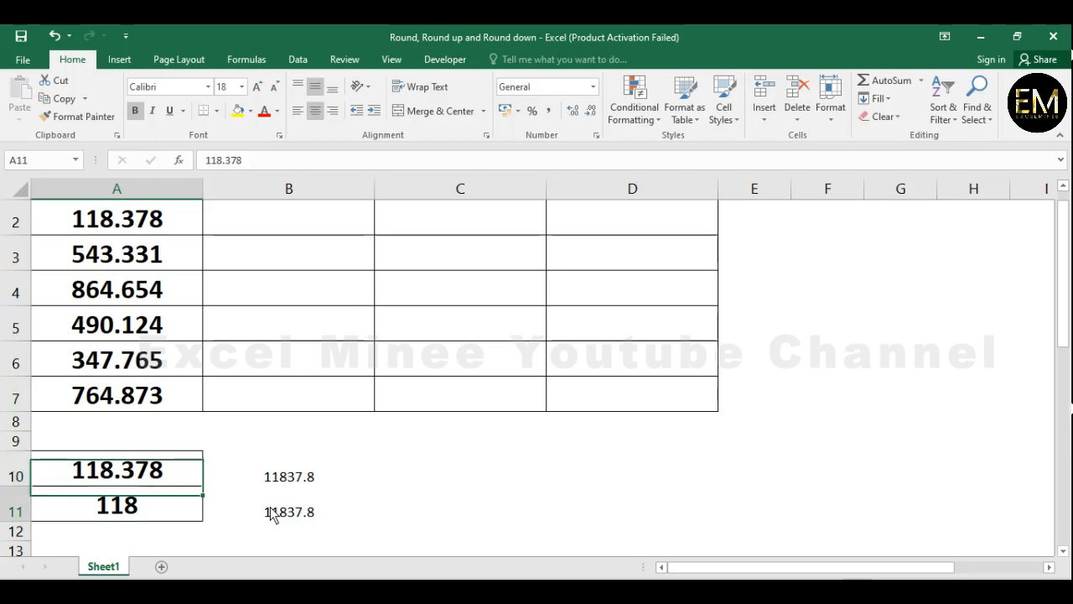
left_click_drag(139, 472, 270, 514)
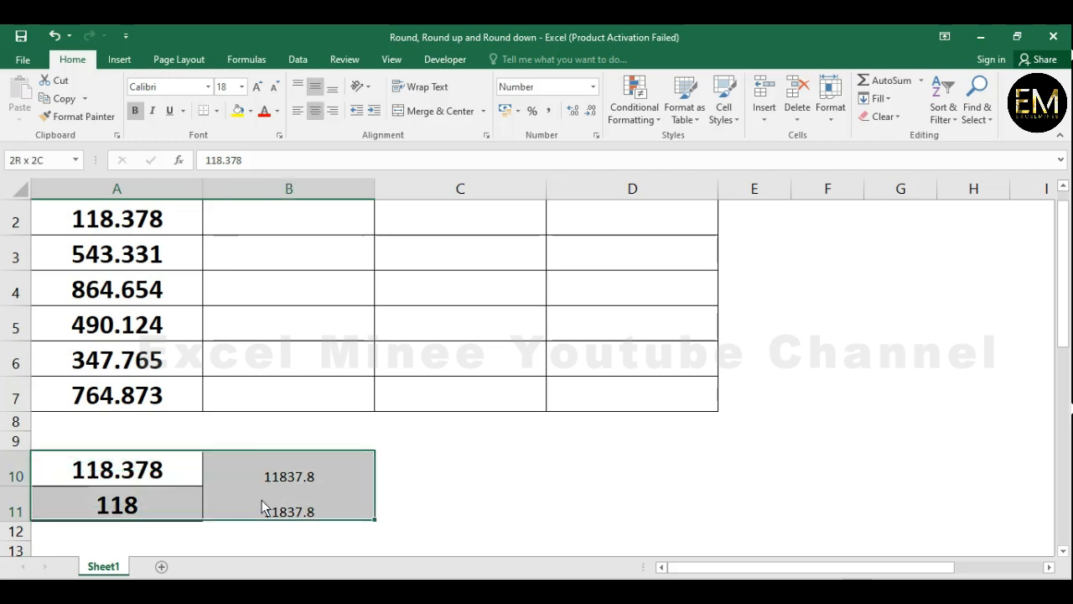
left_click(142, 478)
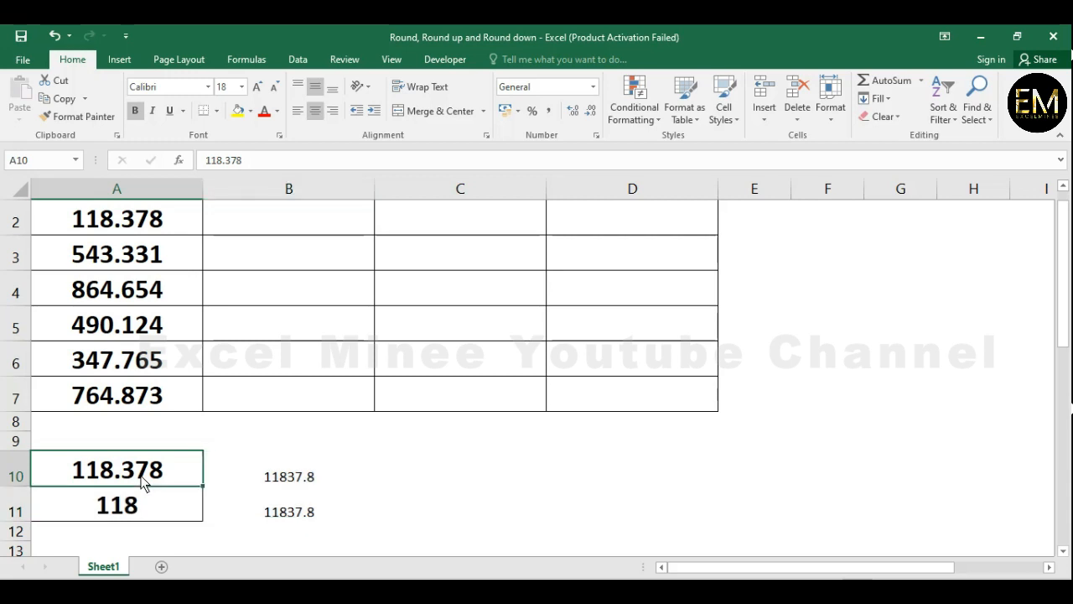
Step: Enter the formula =ROUND(A2,3) in cell B2 under the Round heading
scroll(186, 453, "up", 1)
left_click(315, 247)
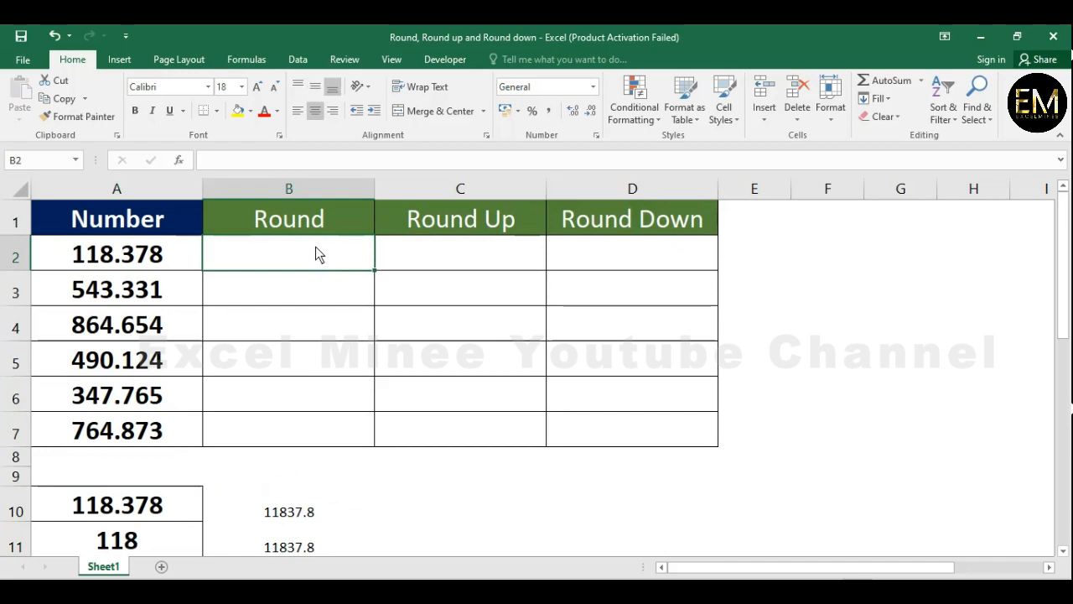
type("=")
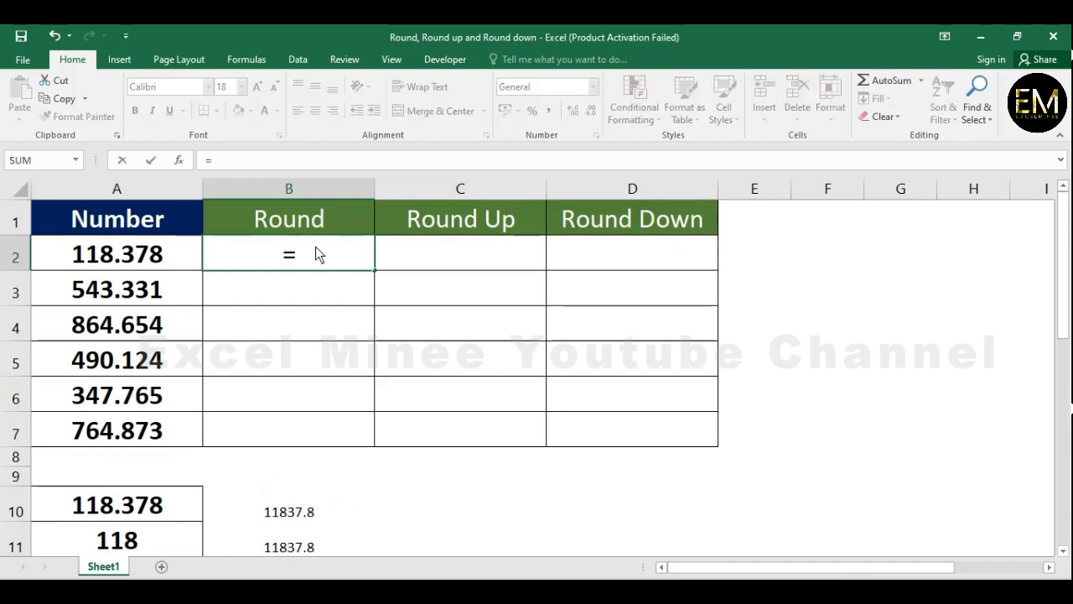
type("rou")
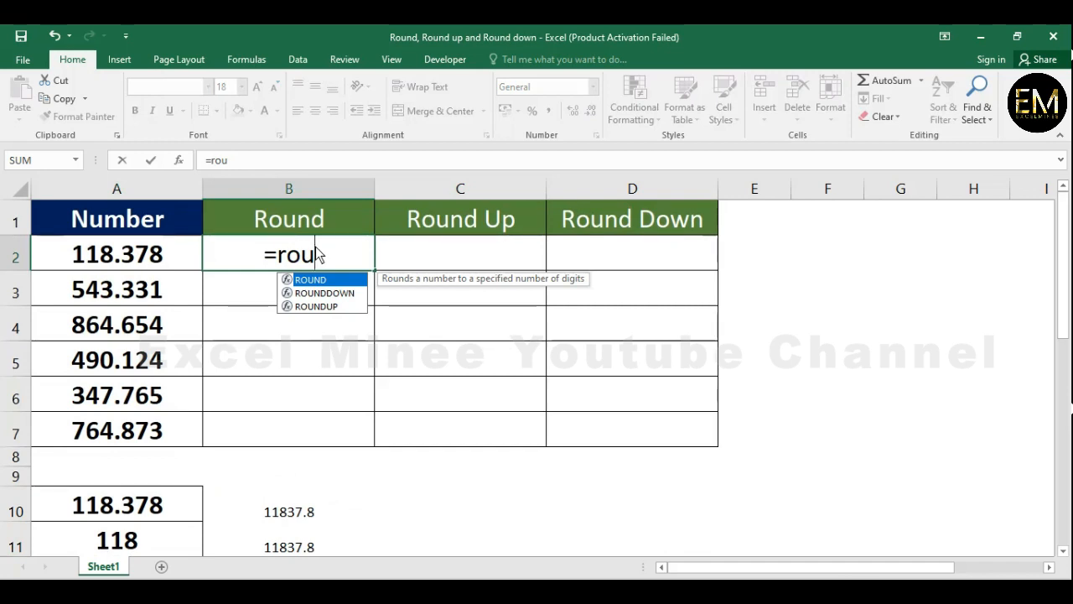
key("Tab")
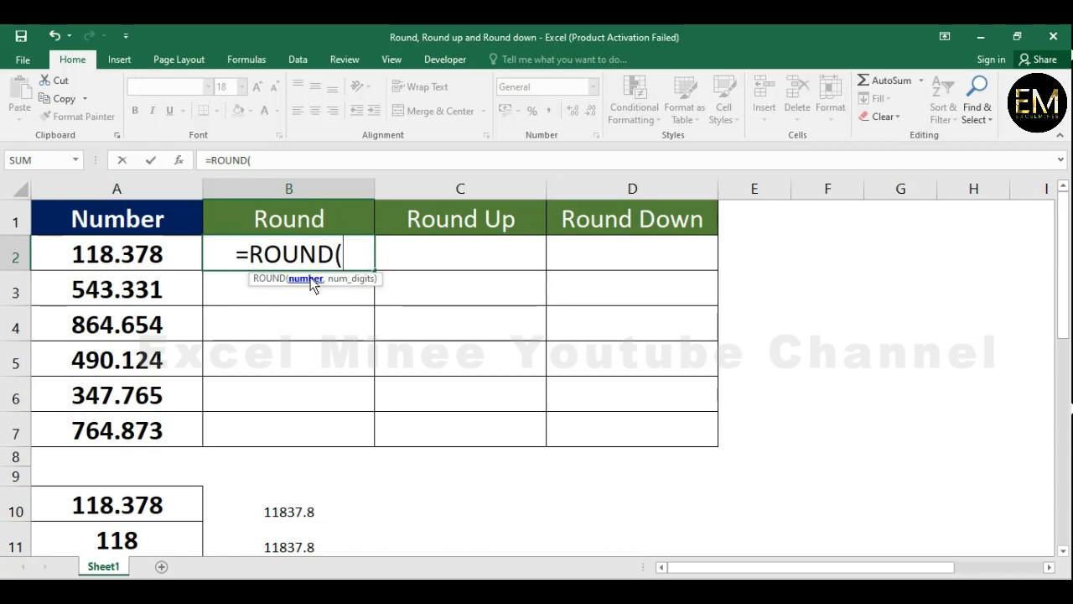
left_click(139, 260)
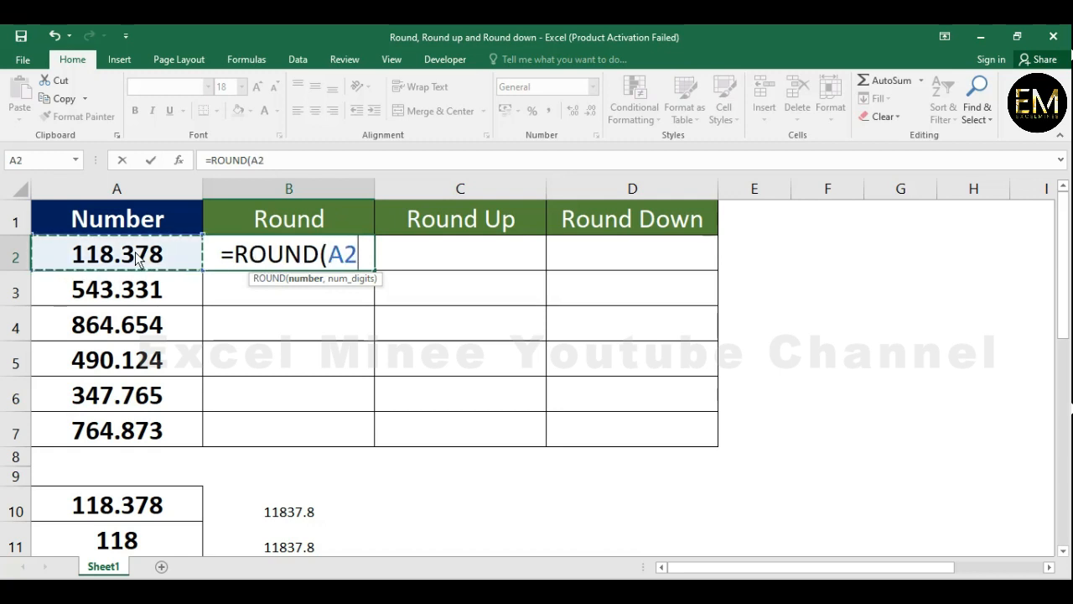
type(",")
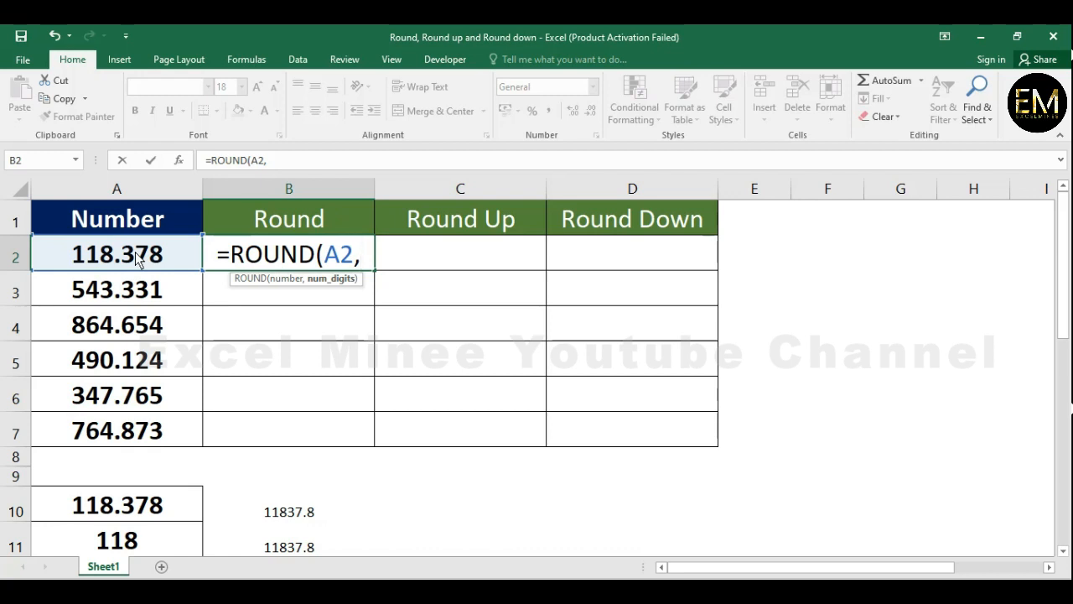
type("3")
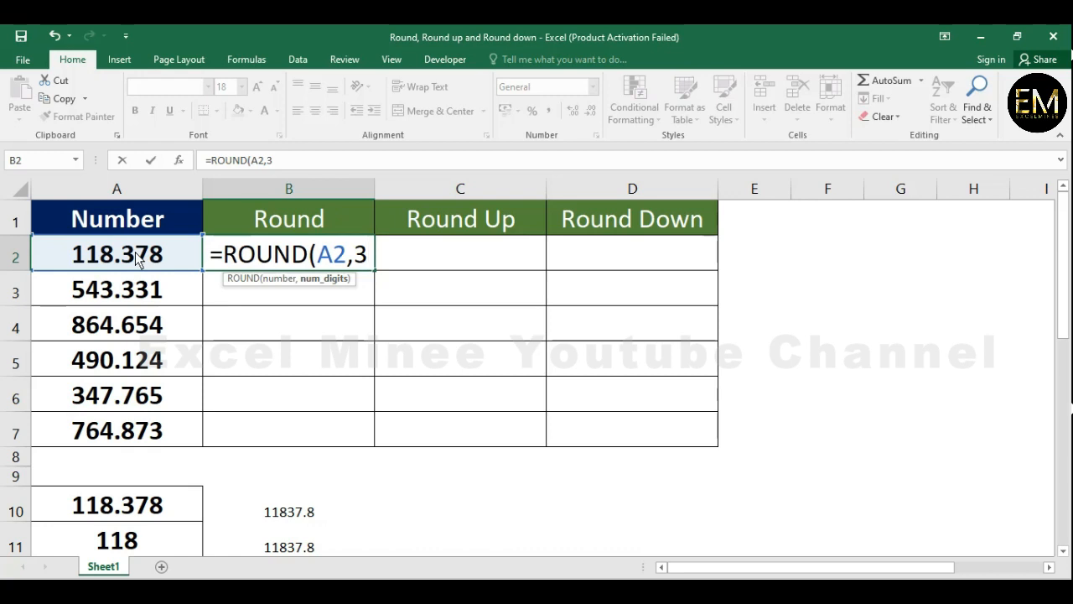
type(")")
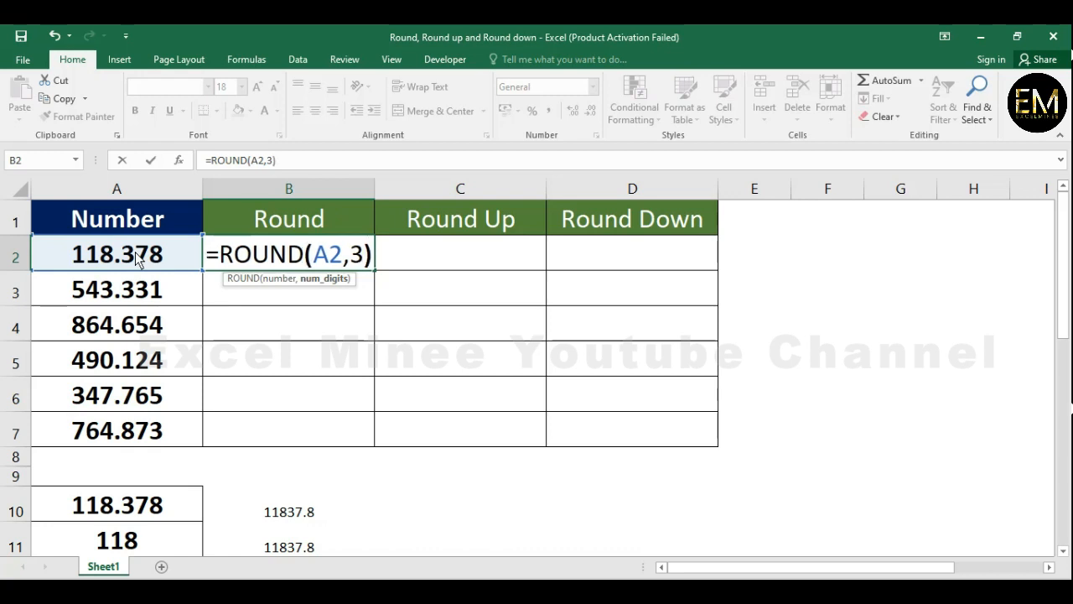
key("Return")
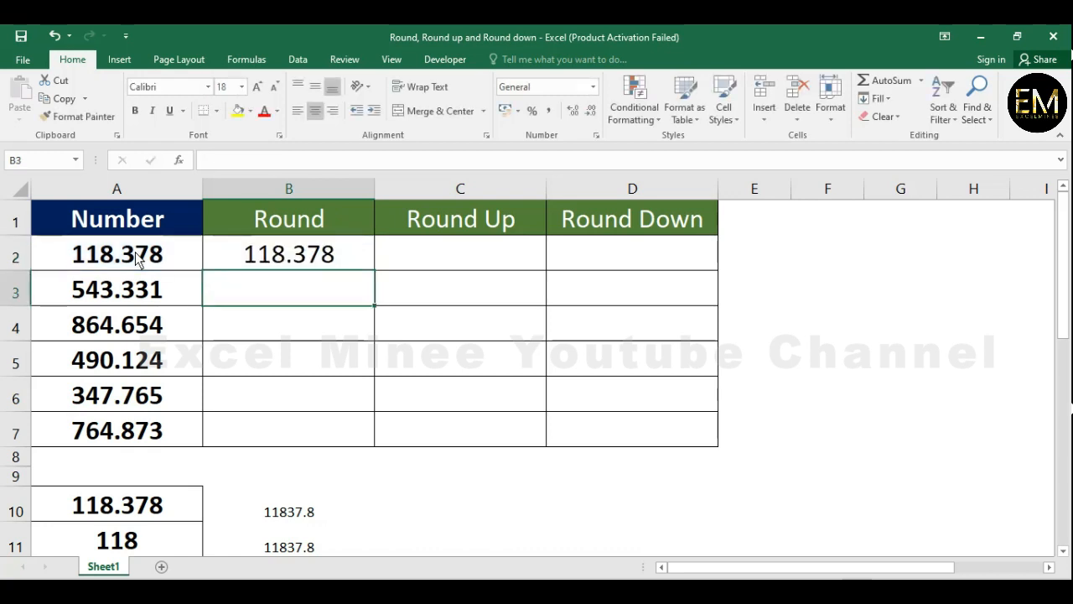
Step: Fill the three-digit ROUND formula from B2 down to B7 and compare B2 with A2
key("Up")
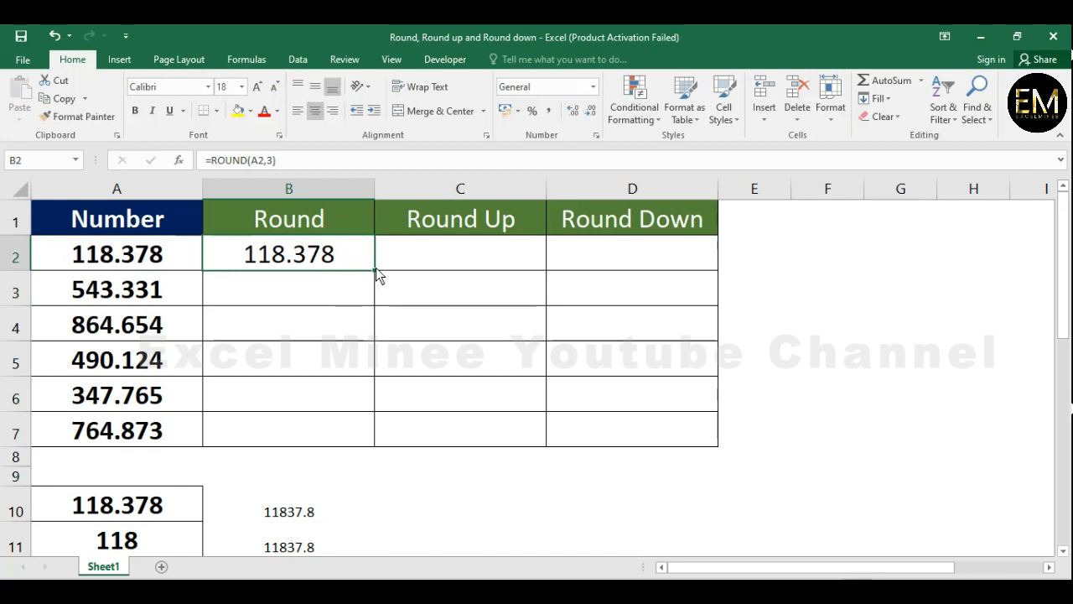
left_click_drag(375, 269, 379, 444)
left_click(325, 263)
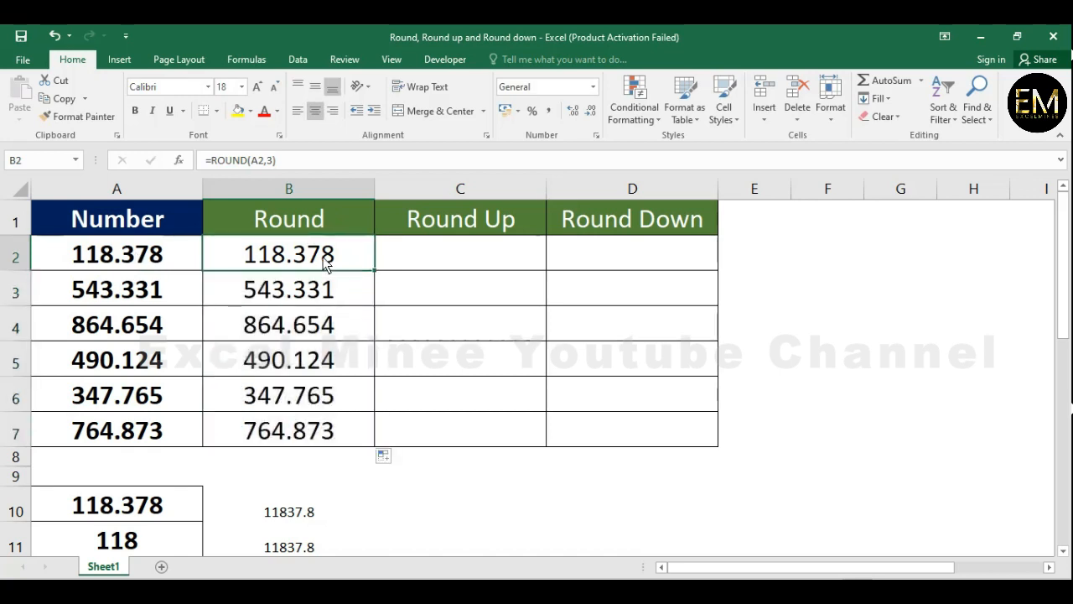
key("Left")
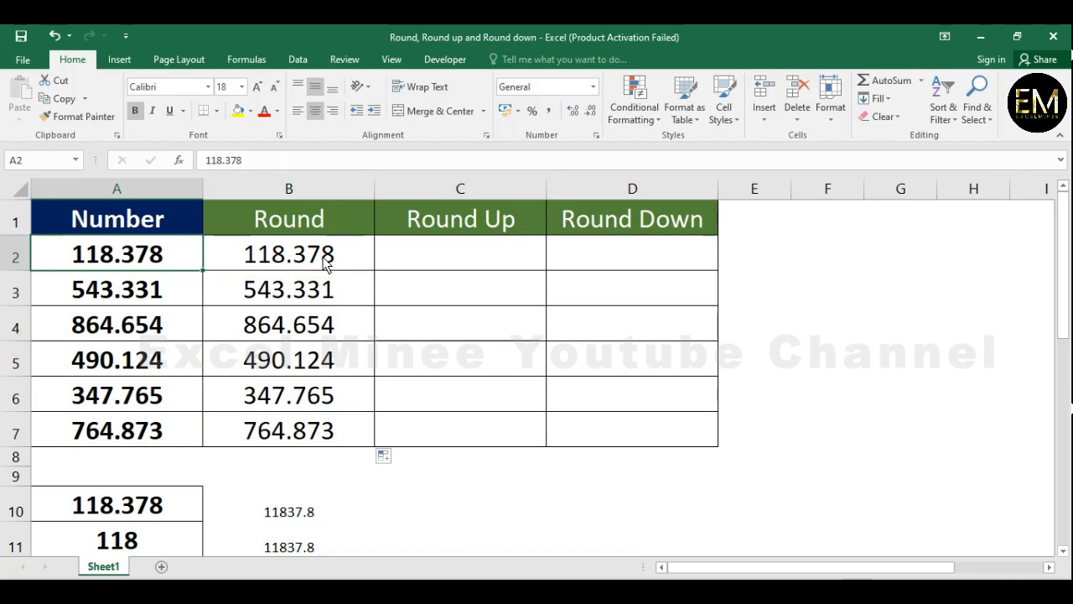
left_click(326, 263)
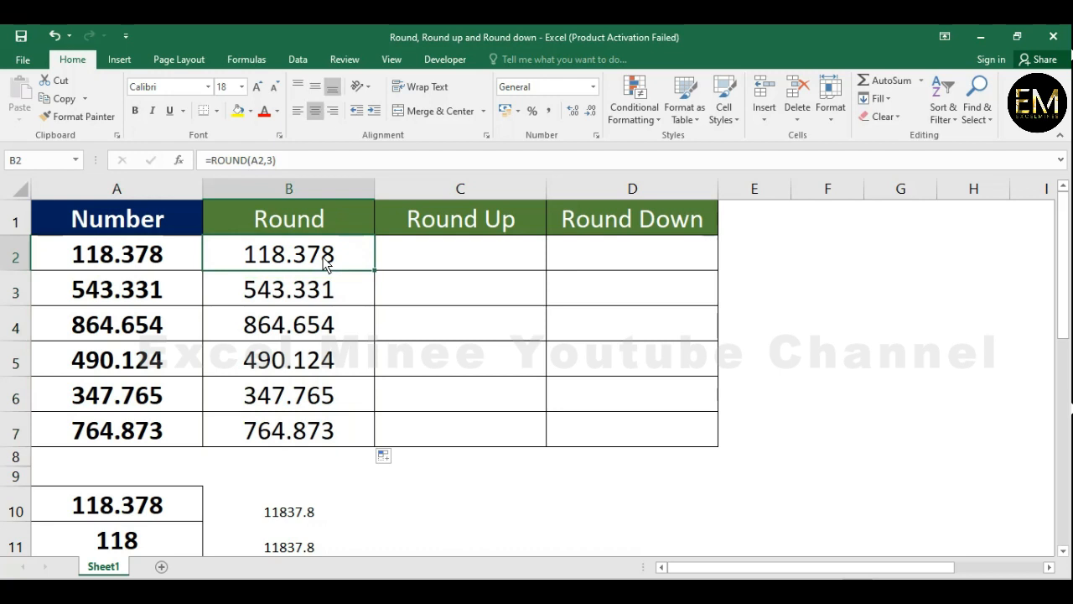
Step: Change the formula in B2 to =ROUND(A2,2) and fill it down to B7
double_click(326, 263)
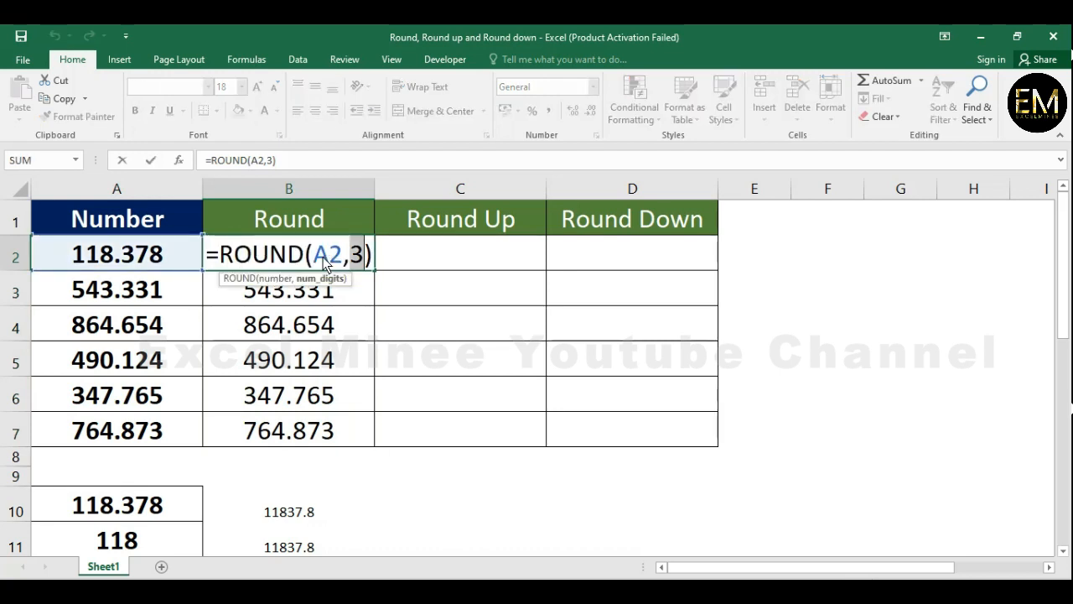
key("BackSpace")
type("2")
key("Return")
left_click(324, 258)
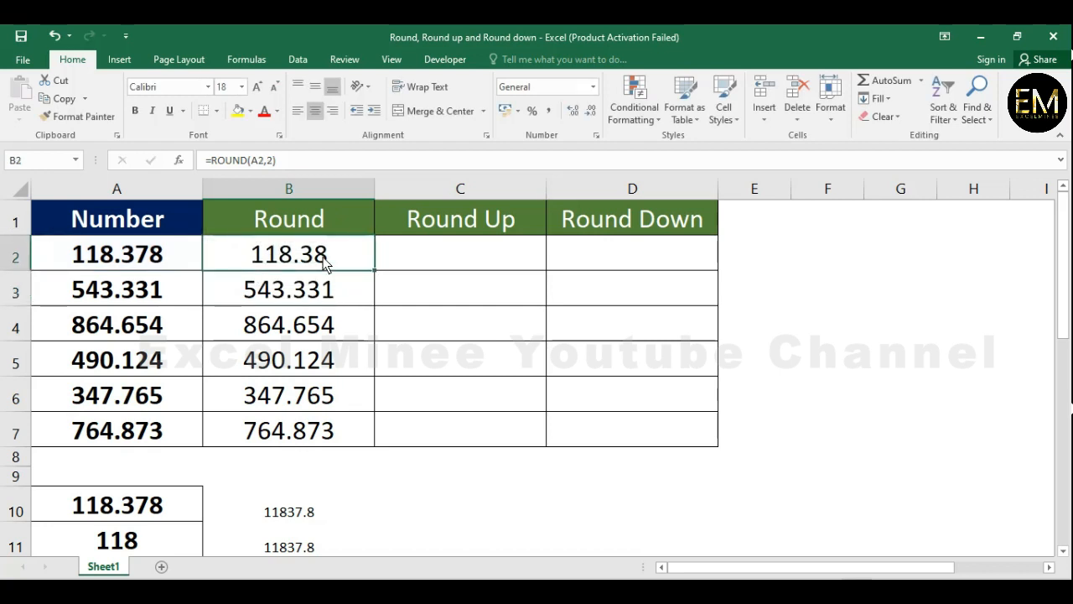
double_click(375, 270)
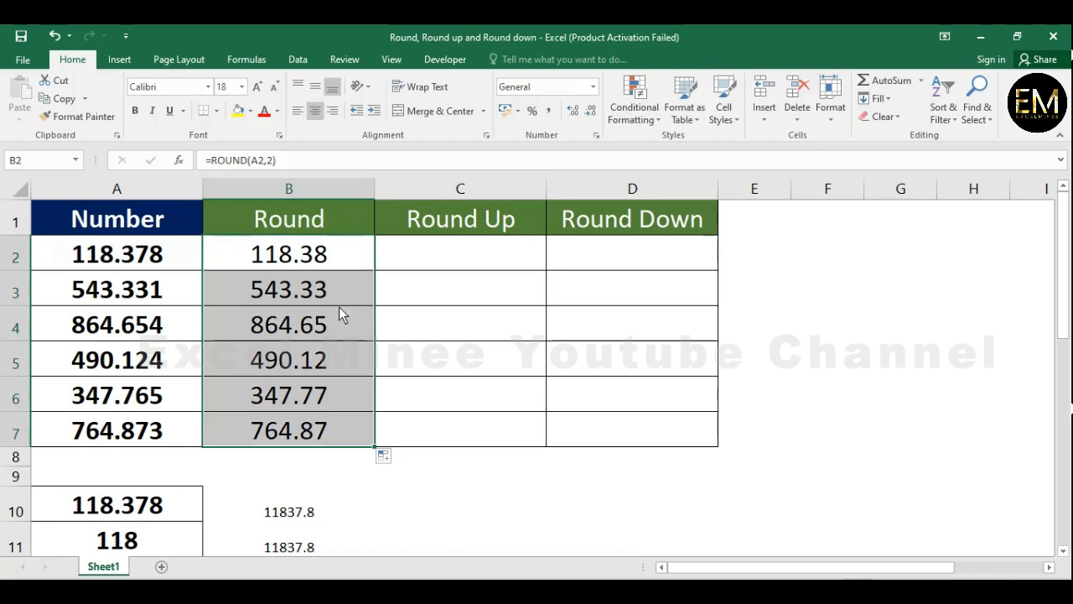
Step: Compare the rounded result in B6 with the original number in A6
left_click(350, 402)
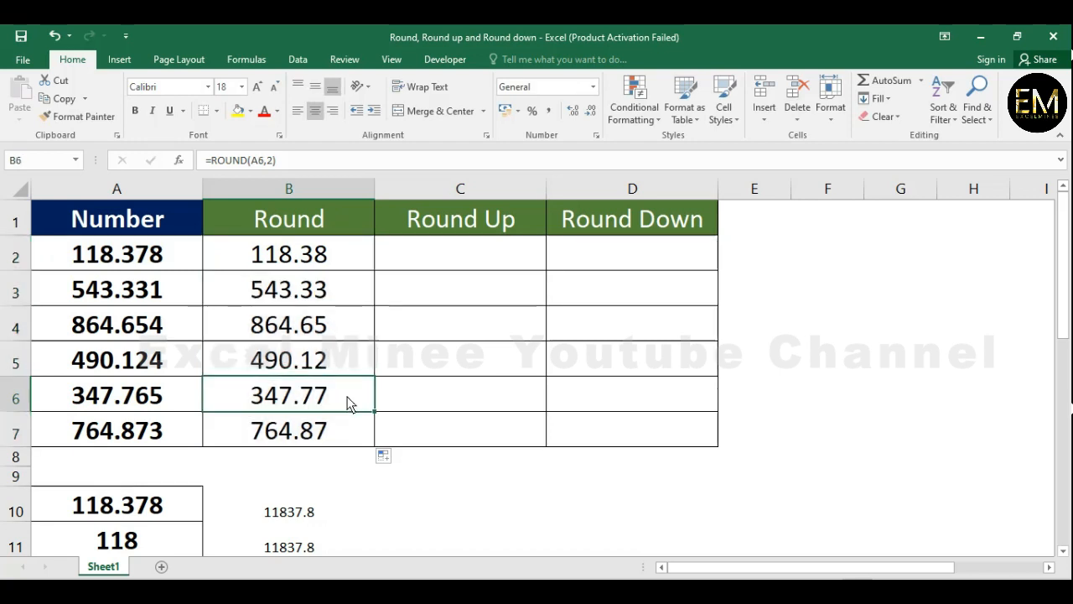
left_click(143, 405)
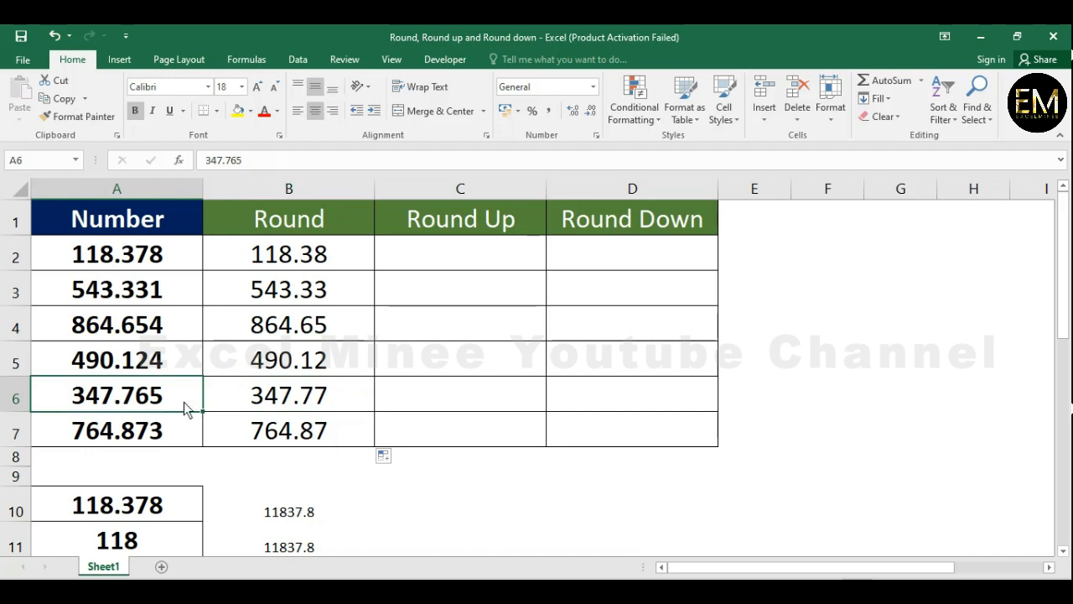
left_click(321, 409)
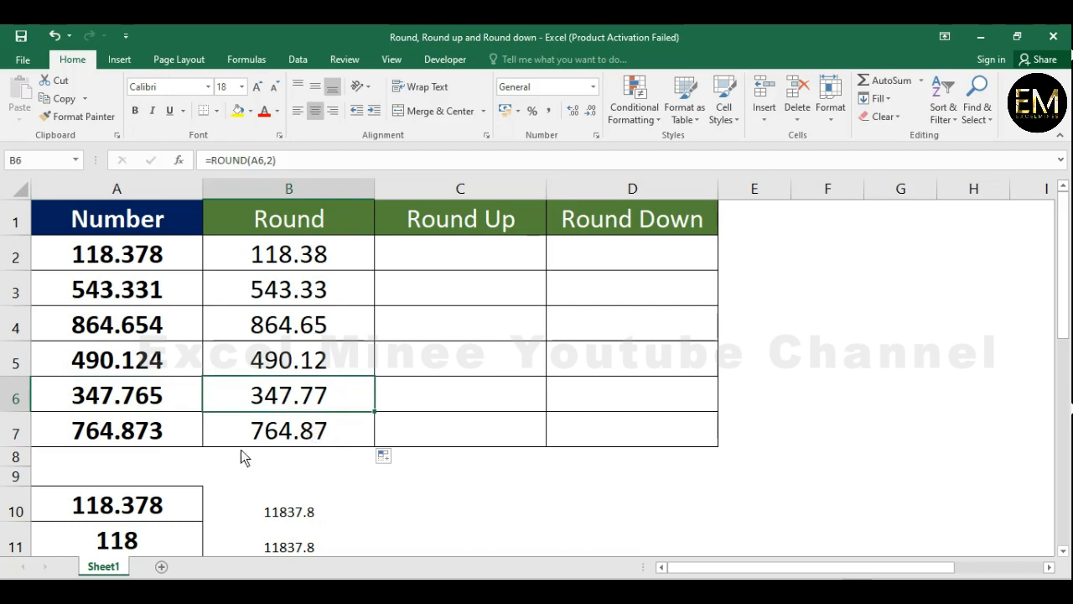
left_click(157, 405)
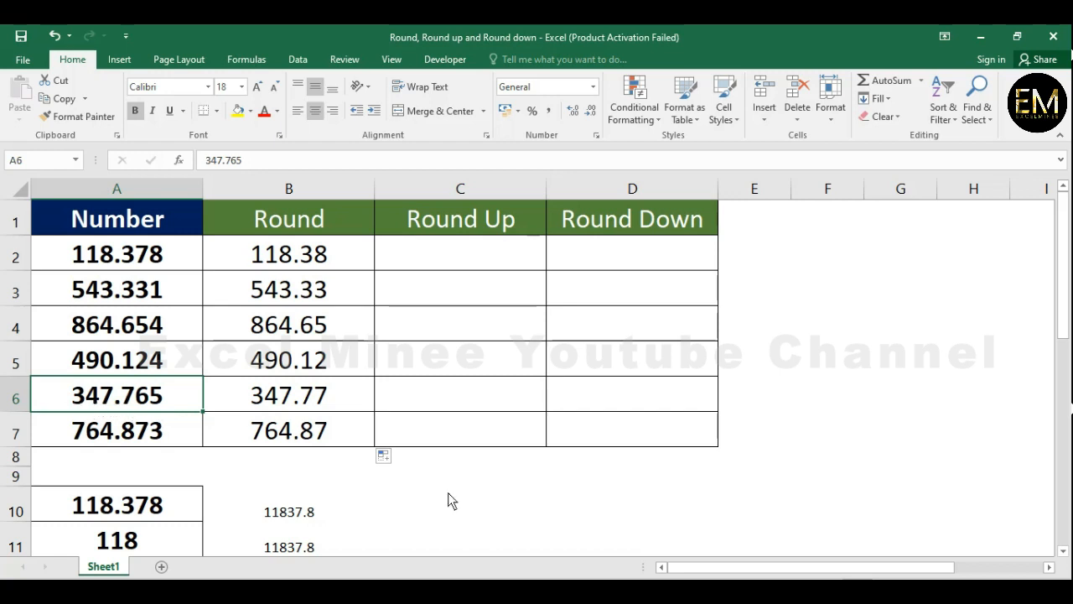
Step: Enter the example values 10.51 in cell C9 and 10.49 in cell C10
left_click(413, 484)
type("10.")
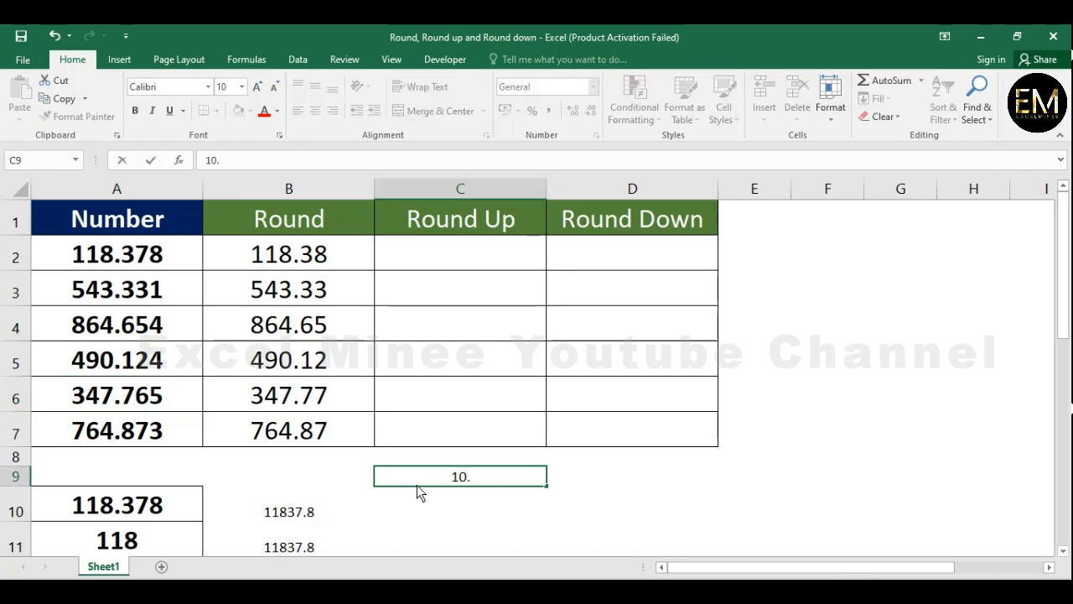
type("5")
type("1")
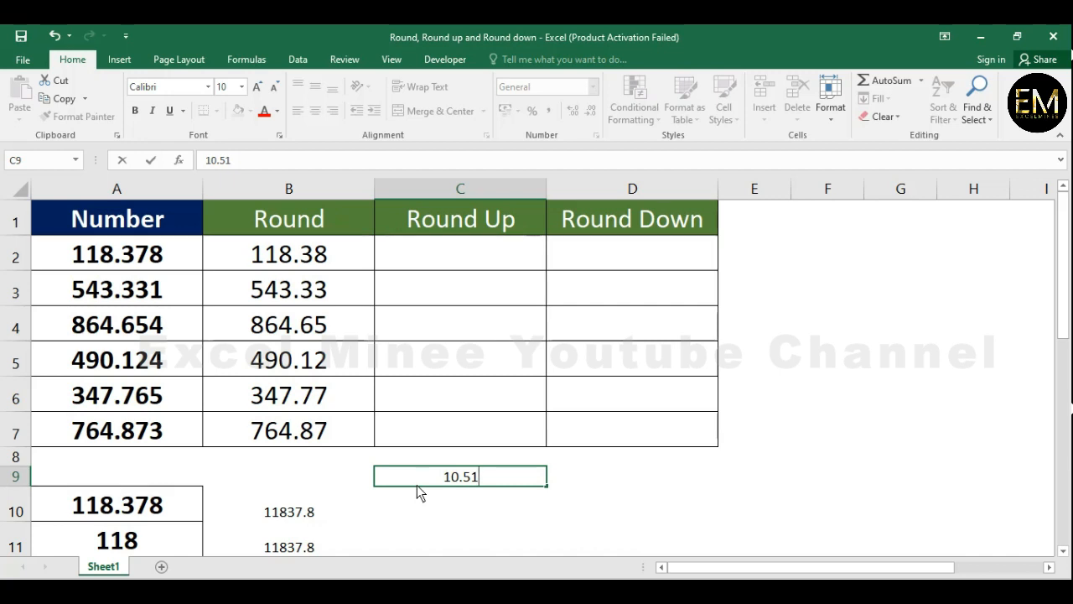
key("Return")
type("10.49")
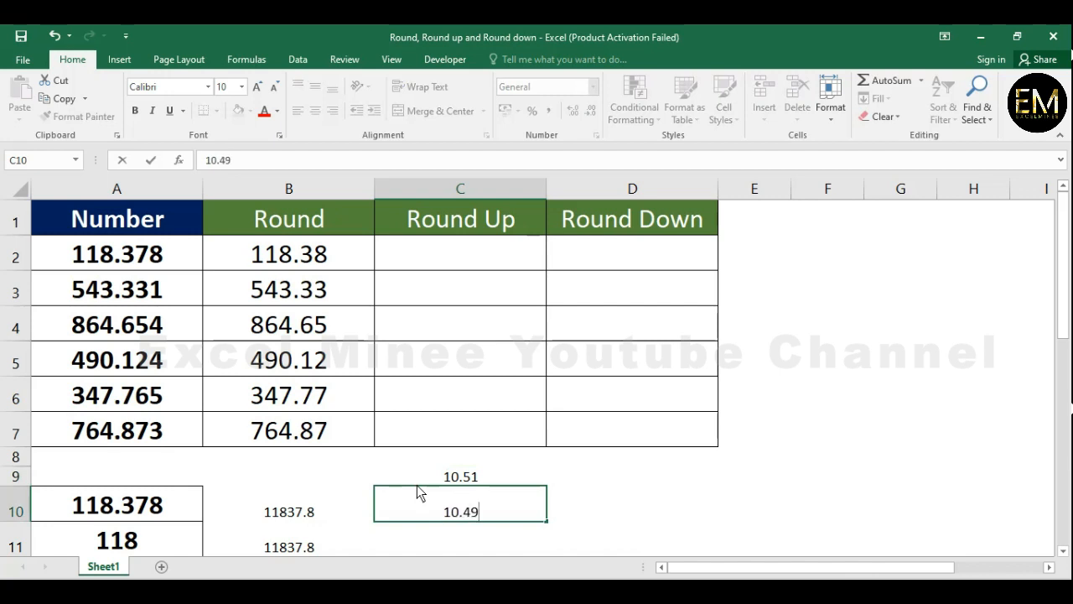
key("ctrl+Return")
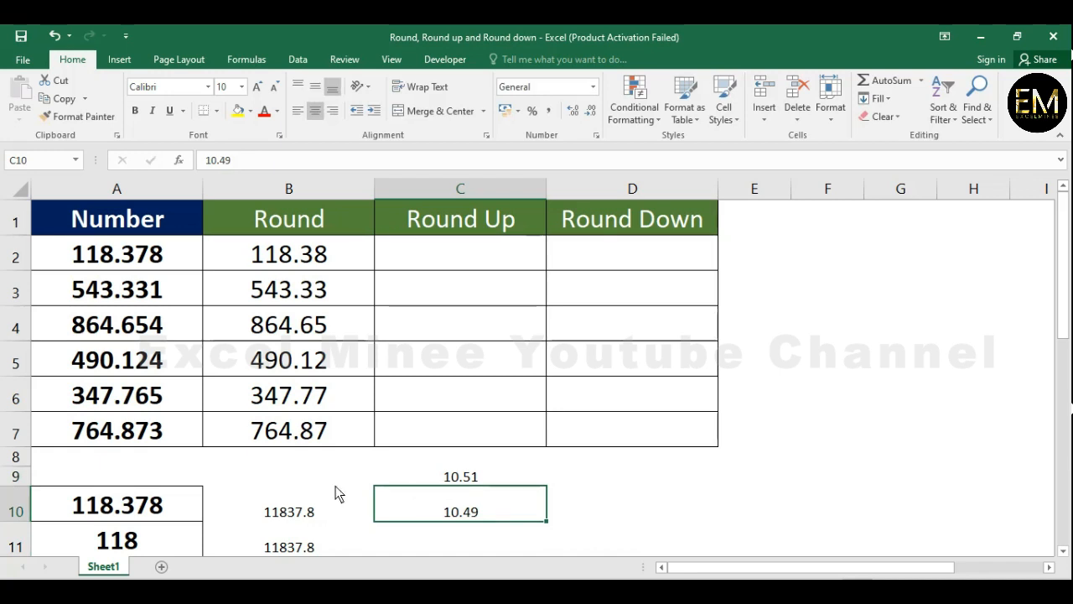
Step: Examine the decimals of the numbers in A6 and A5 against the Round results in B2:B7
left_click(165, 405)
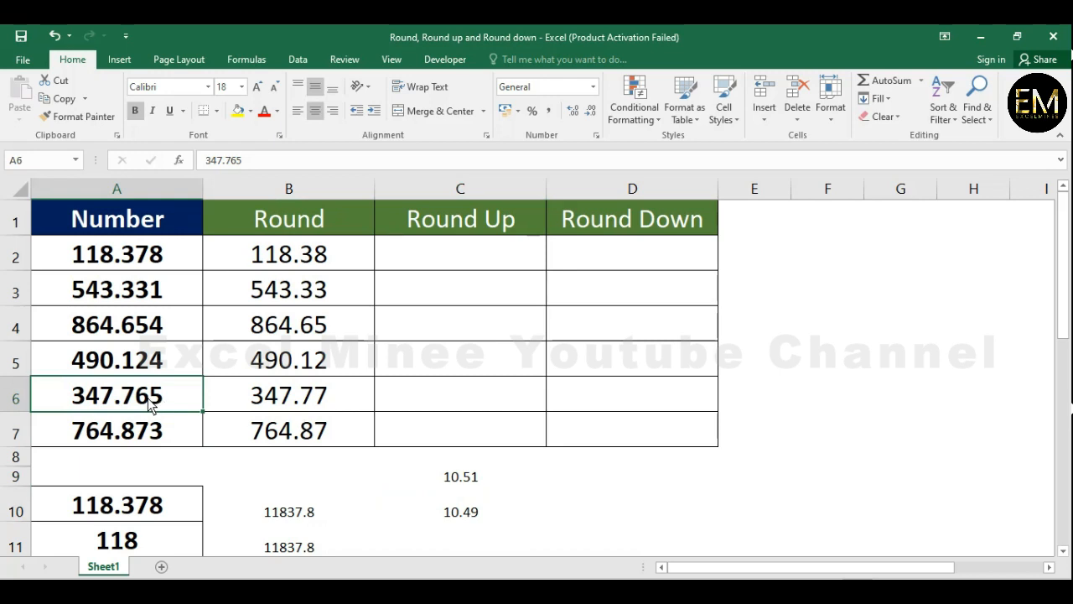
left_click(170, 357)
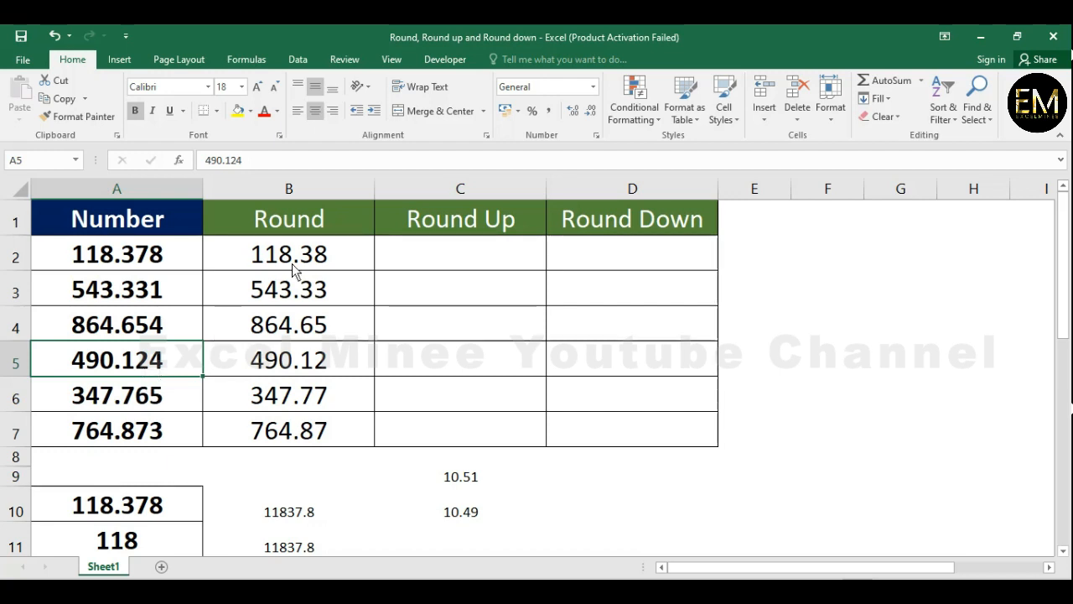
left_click_drag(294, 262, 289, 431)
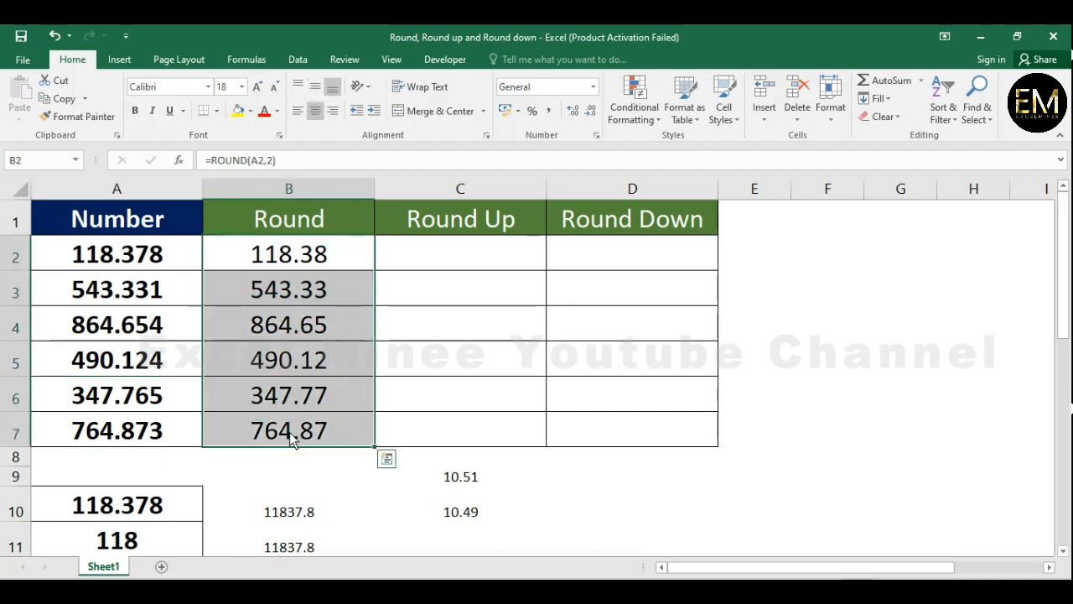
Step: Change the formula in B2 to =ROUND(A2,1) and fill it down to B7
left_click(327, 256)
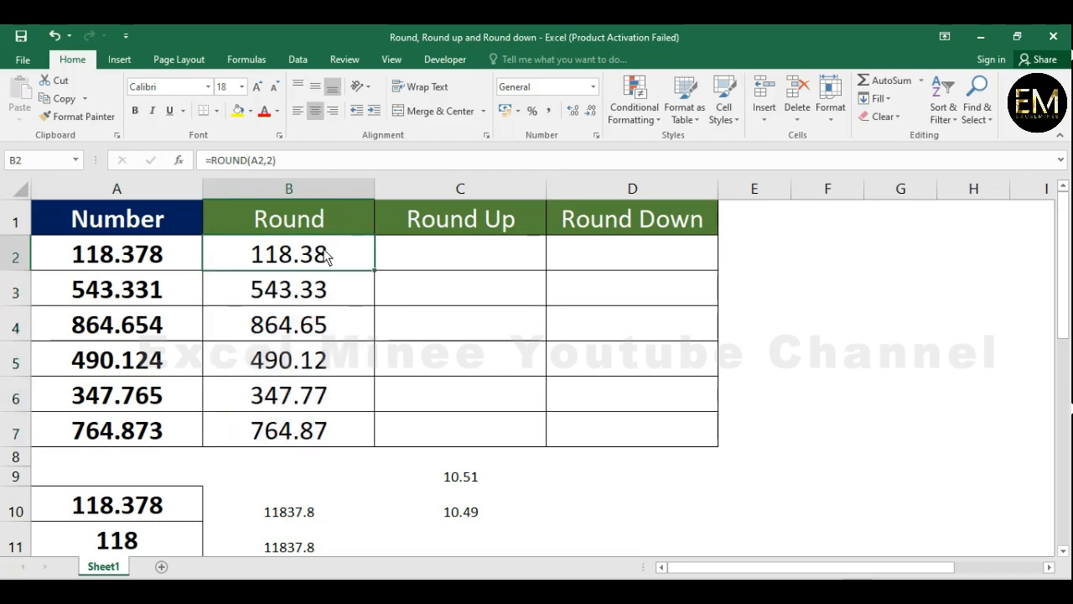
left_click(268, 163)
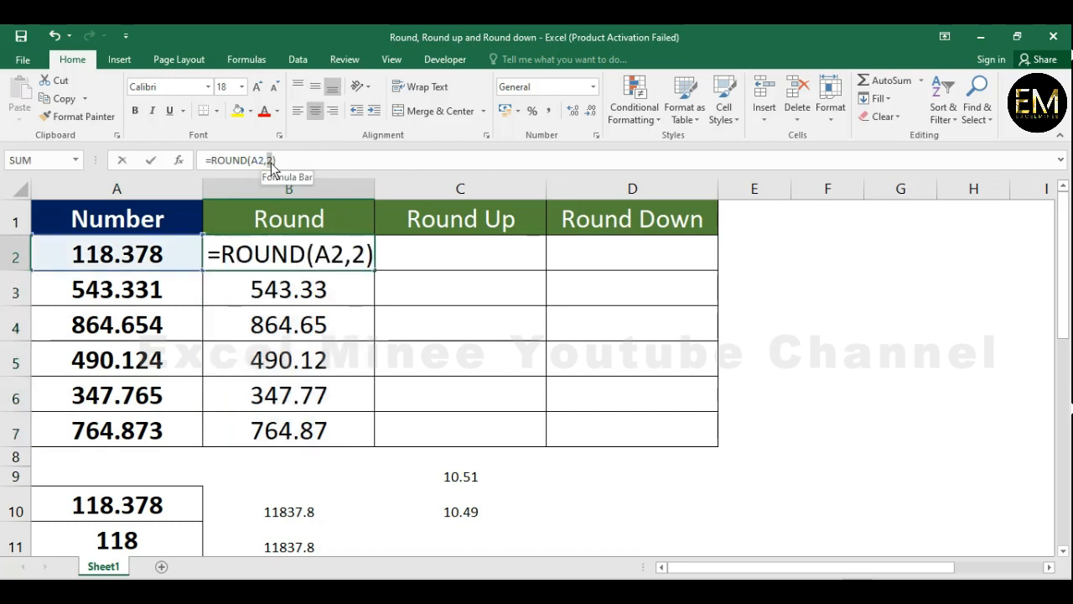
key("BackSpace")
type("1")
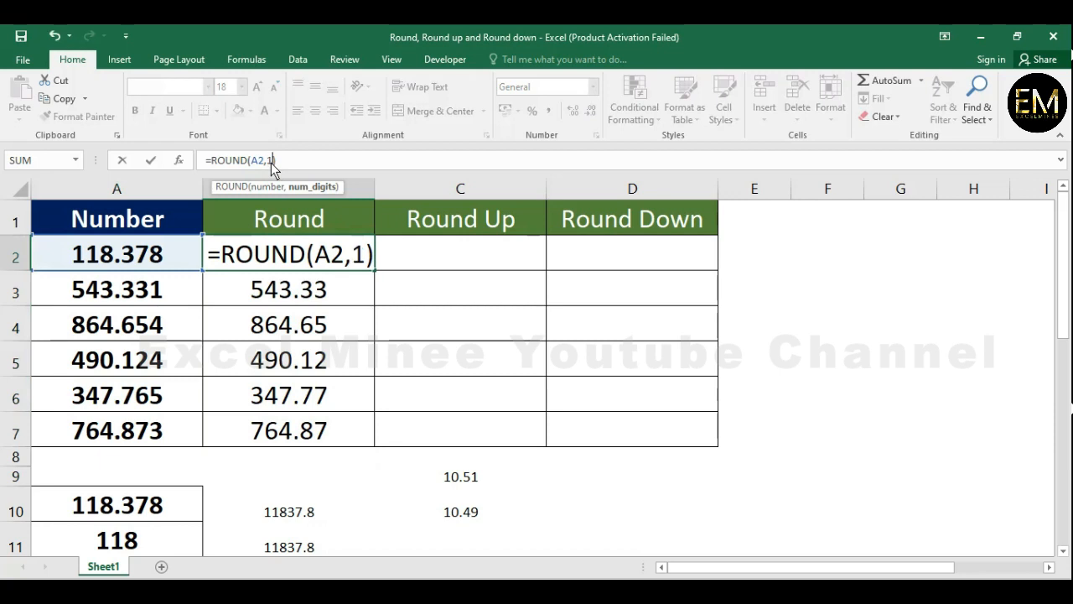
key("ctrl+Return")
key("ctrl+shift+Down")
key("ctrl+d")
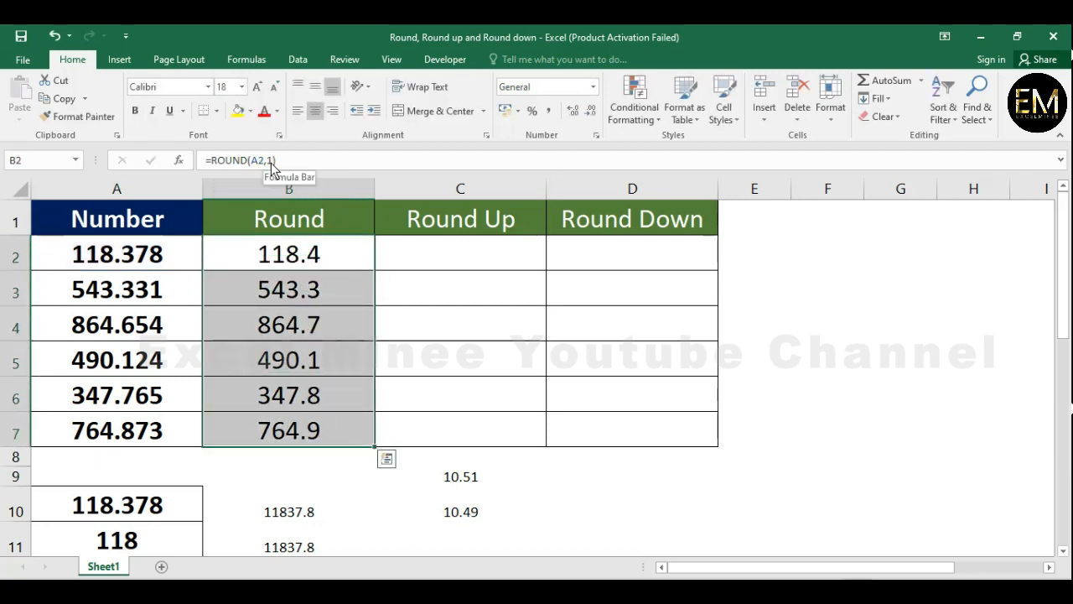
Step: Check the one-decimal results in B6, B2 and B5 against their original numbers in column A
key("Down")
key("Down")
key("Down")
key("Down")
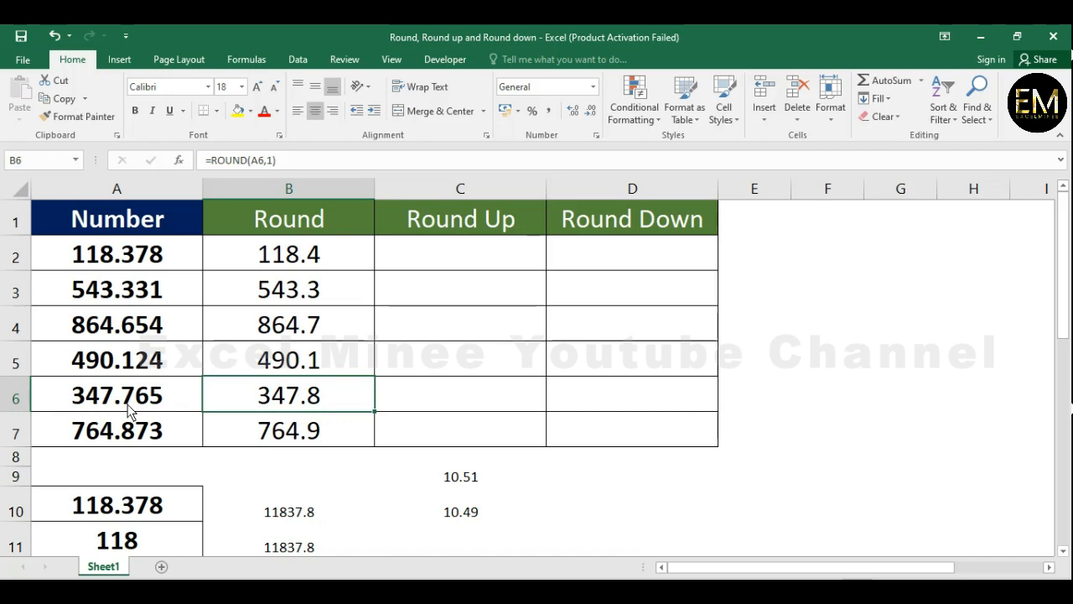
left_click(320, 265)
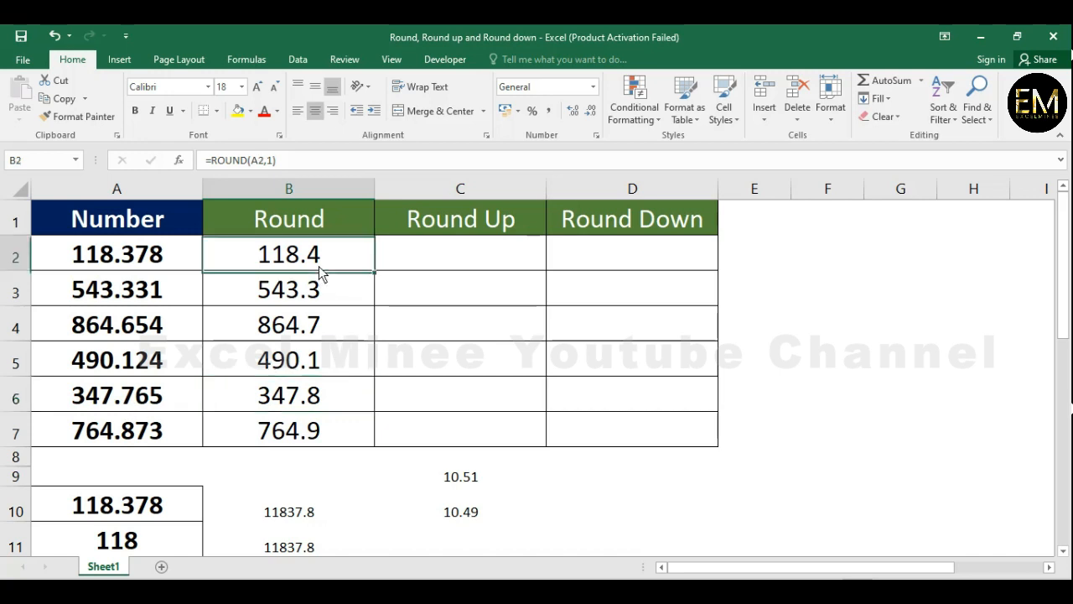
left_click(146, 371)
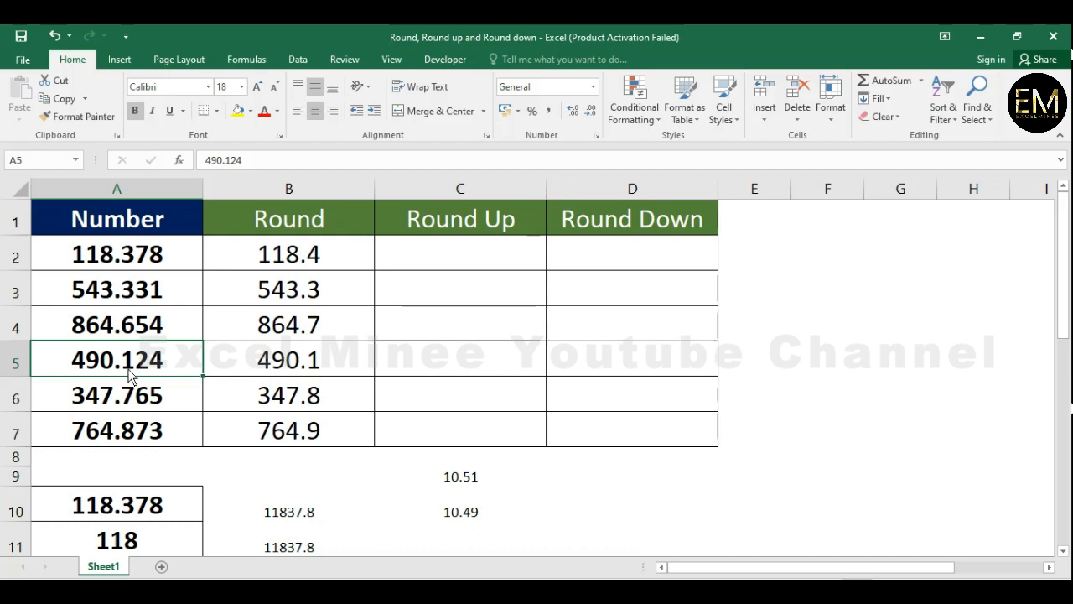
left_click(318, 361)
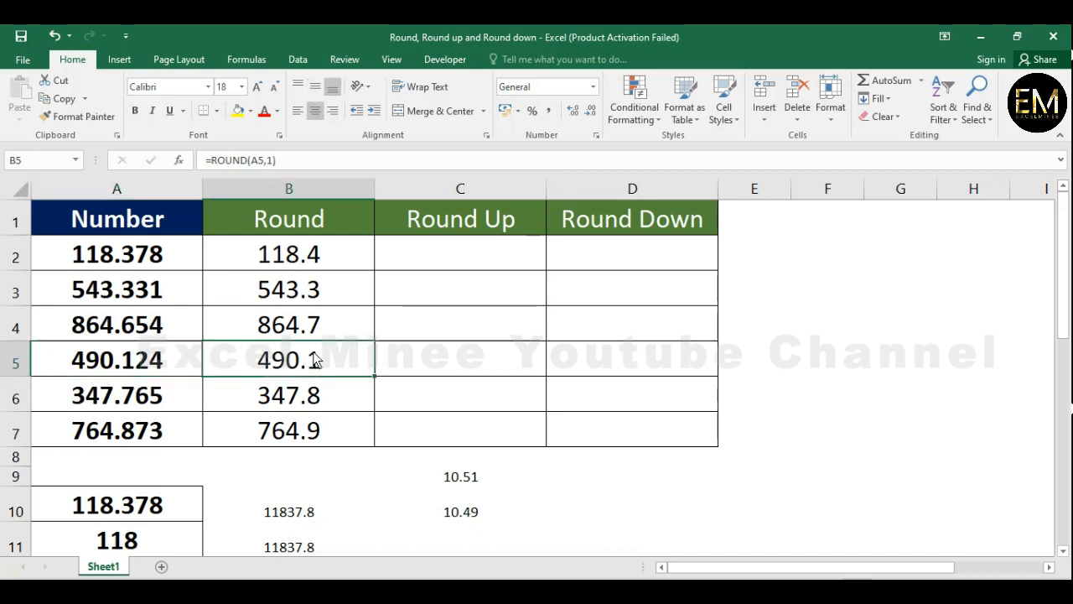
Step: Change the formula in B2 to =ROUND(A2,0) and fill it down to B7
left_click(322, 247)
left_click(270, 159)
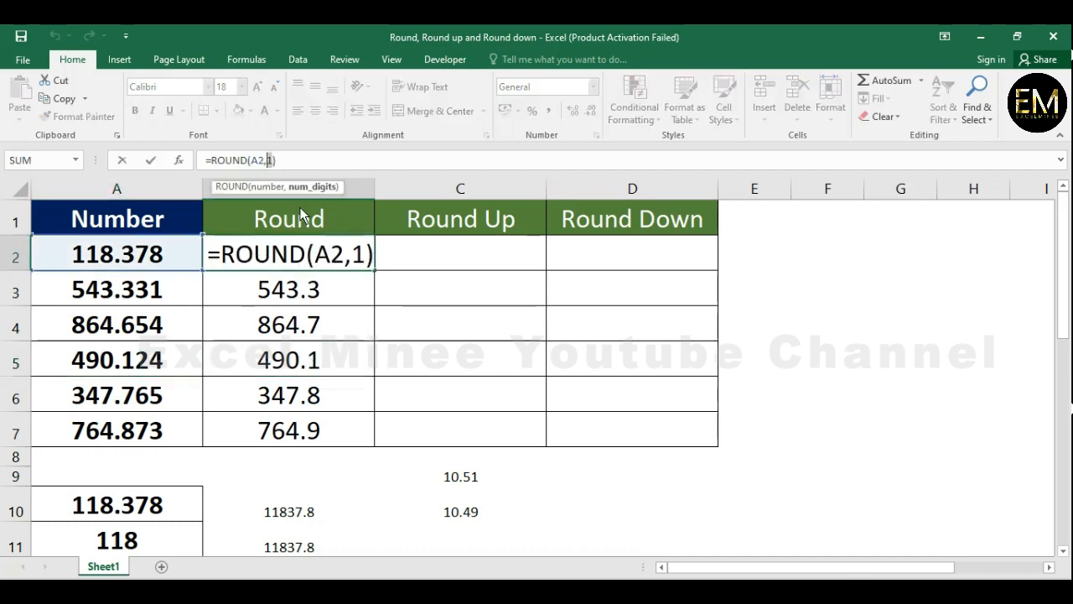
type("0")
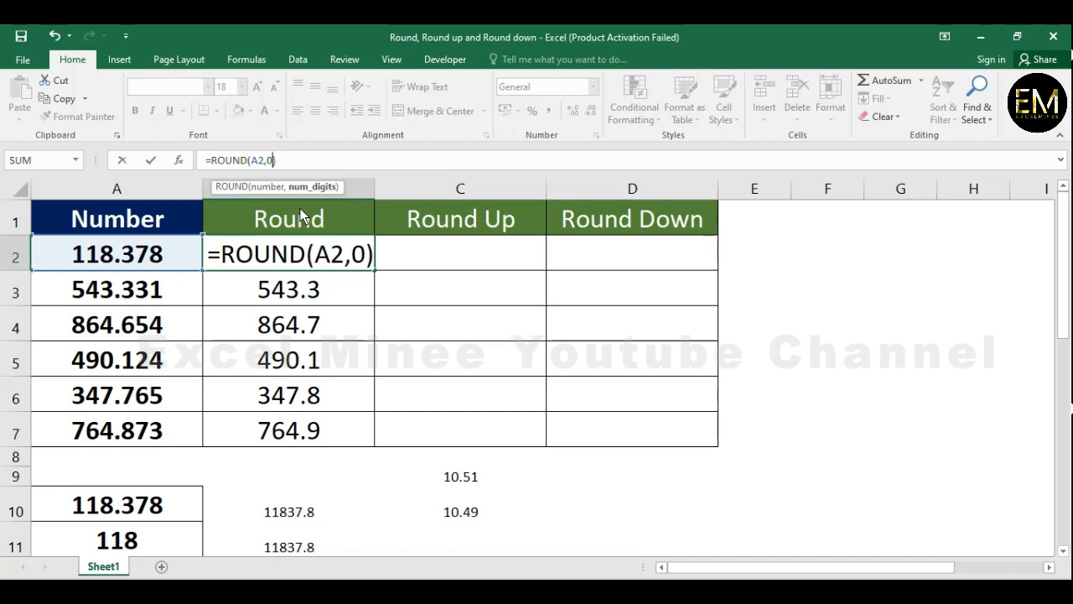
key("Return")
key("Up")
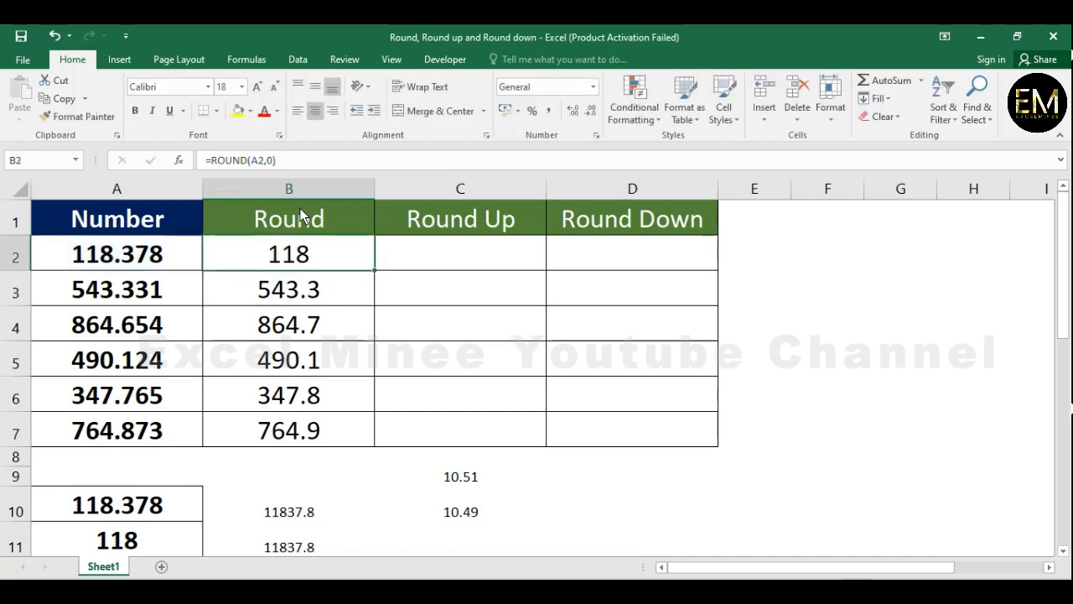
double_click(374, 270)
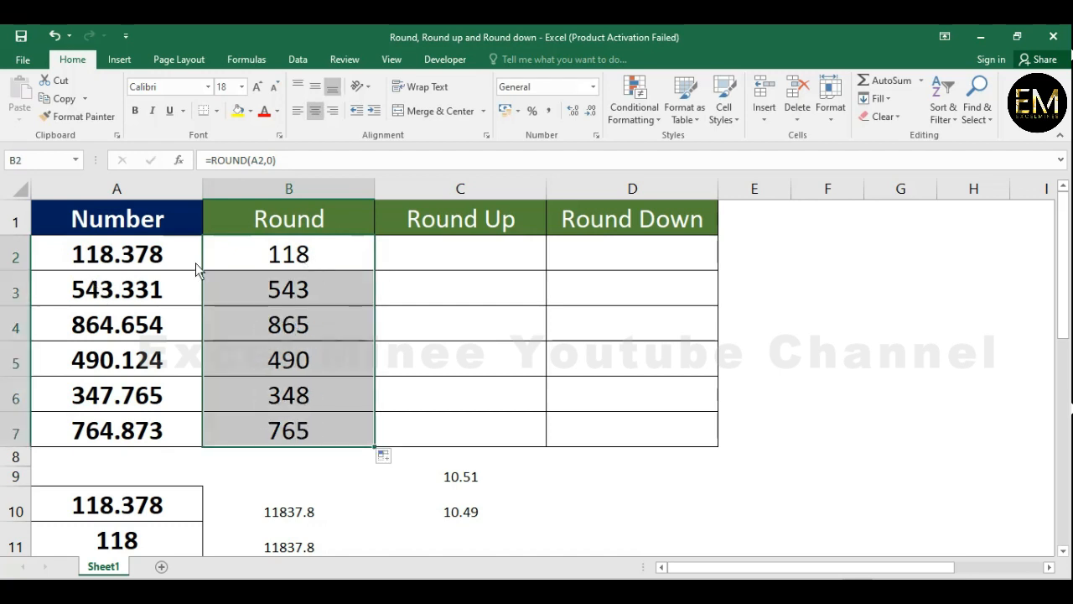
Step: Compare the zero-decimal Round results in B2:B4 with their original numbers in A2:A4
left_click(321, 259)
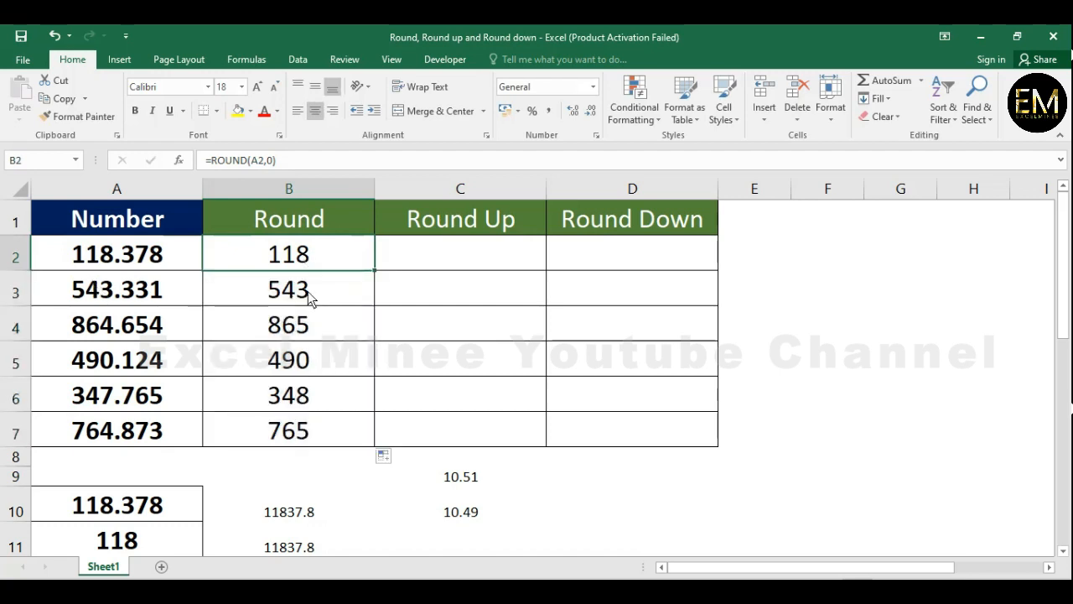
left_click(312, 295)
left_click(308, 335)
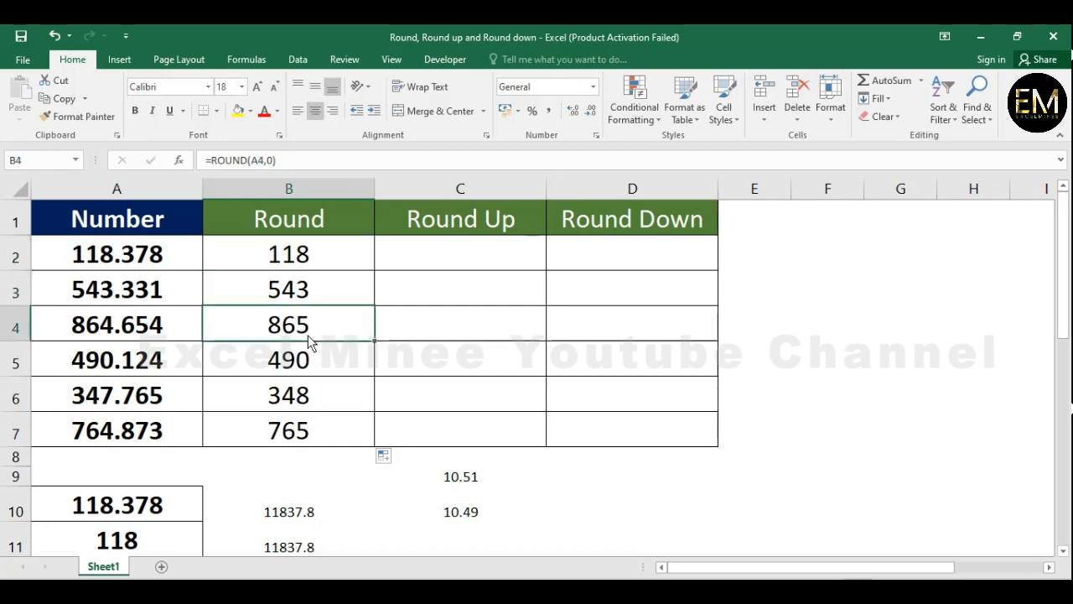
left_click(111, 261)
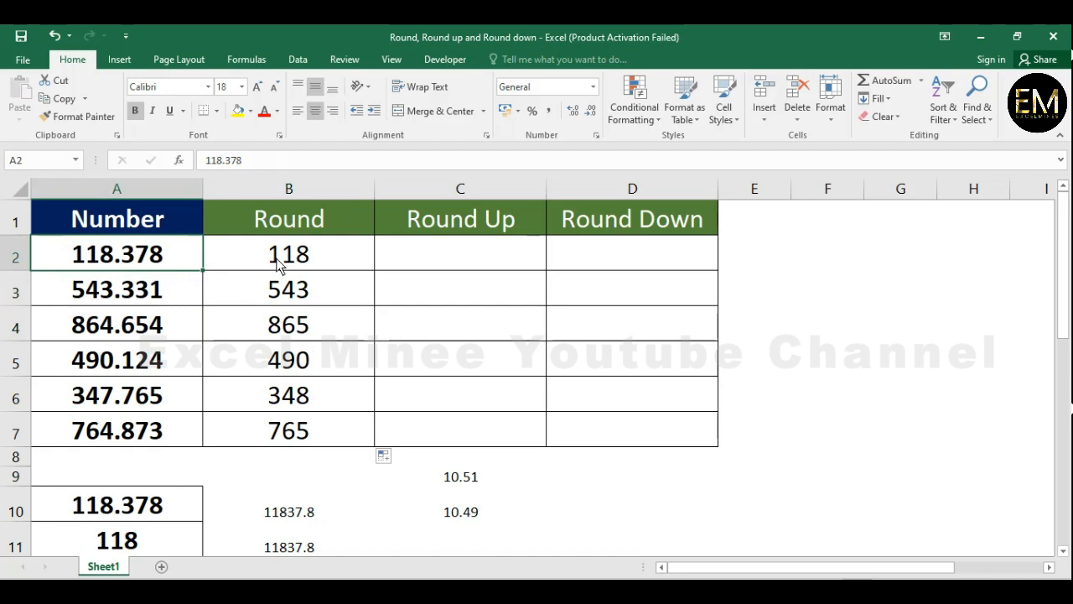
left_click(114, 295)
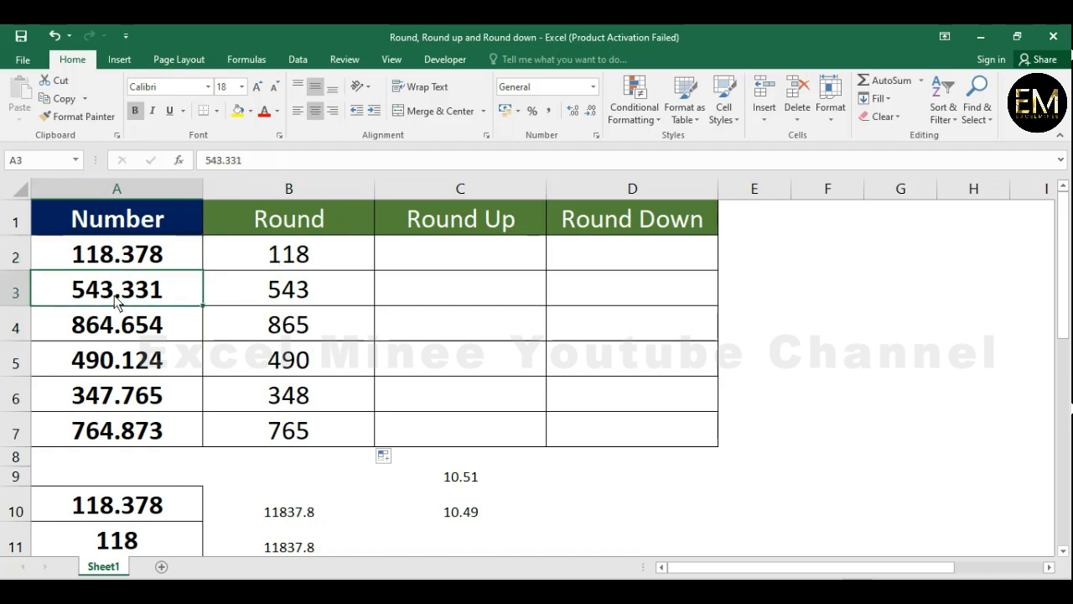
left_click(260, 295)
left_click(115, 337)
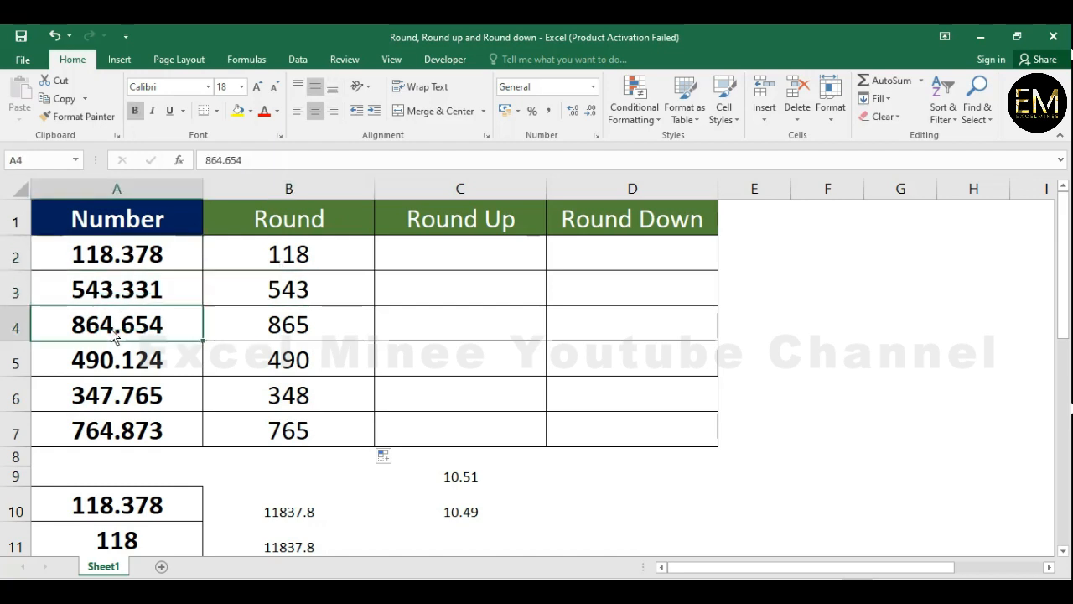
left_click(252, 344)
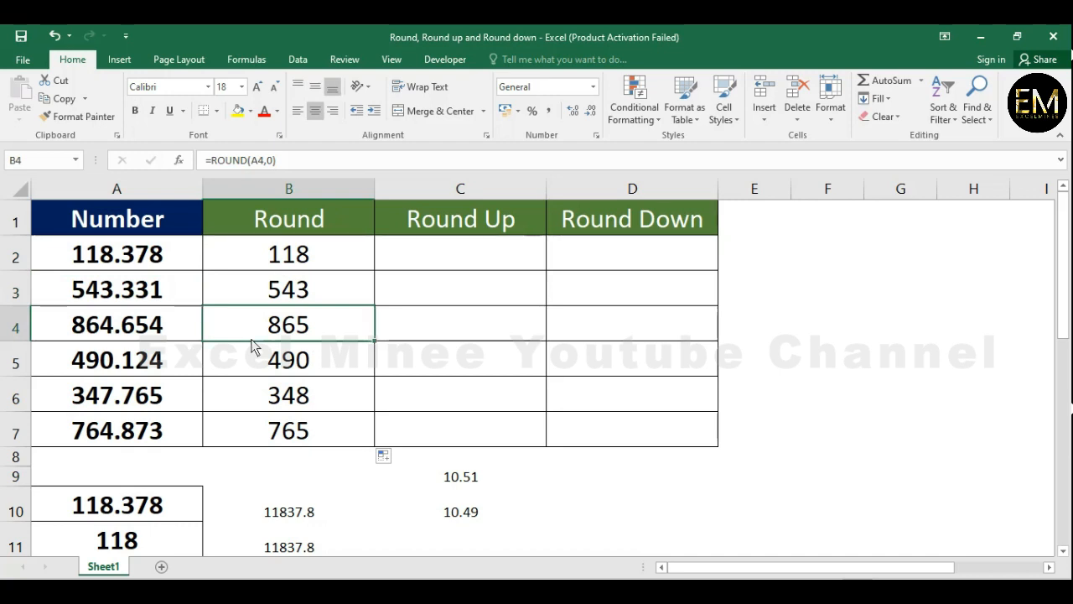
left_click(168, 259)
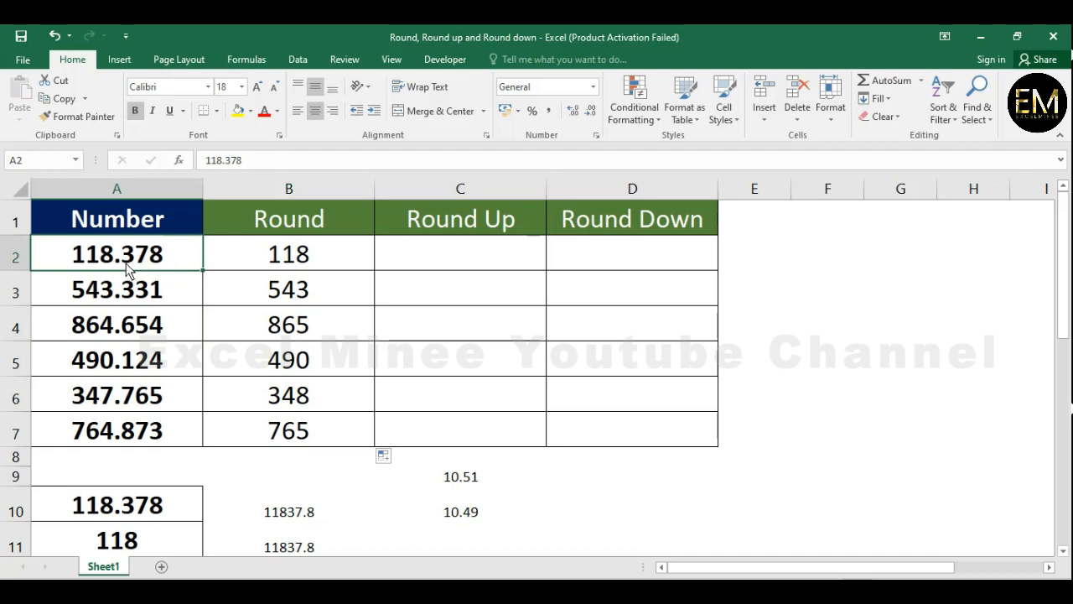
Step: Enter the example values 118.378 in cell E2 and =118.38 in cell E3
left_click(432, 250)
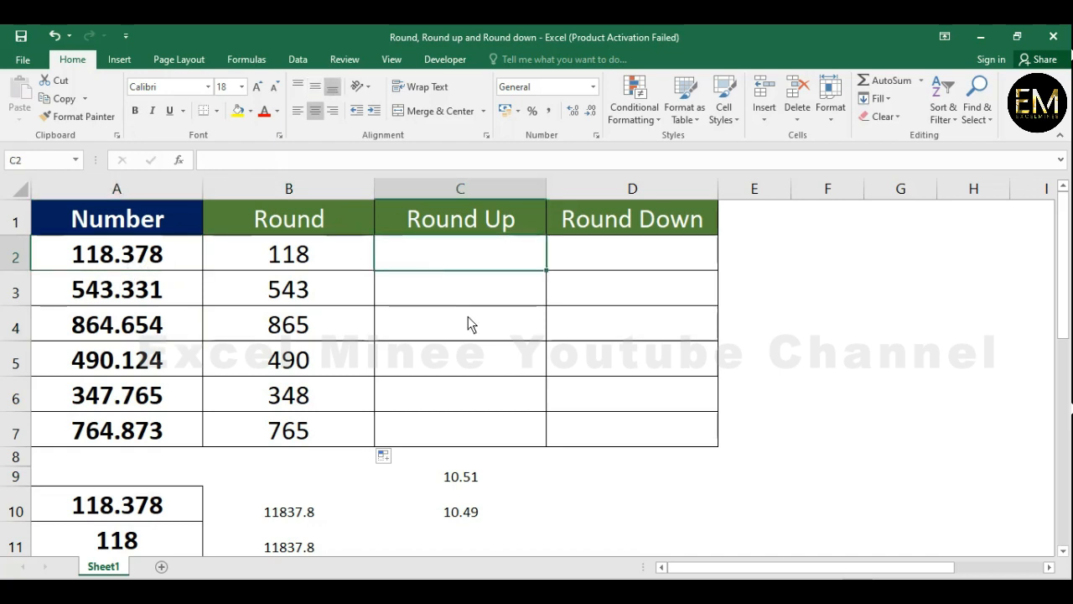
left_click(749, 246)
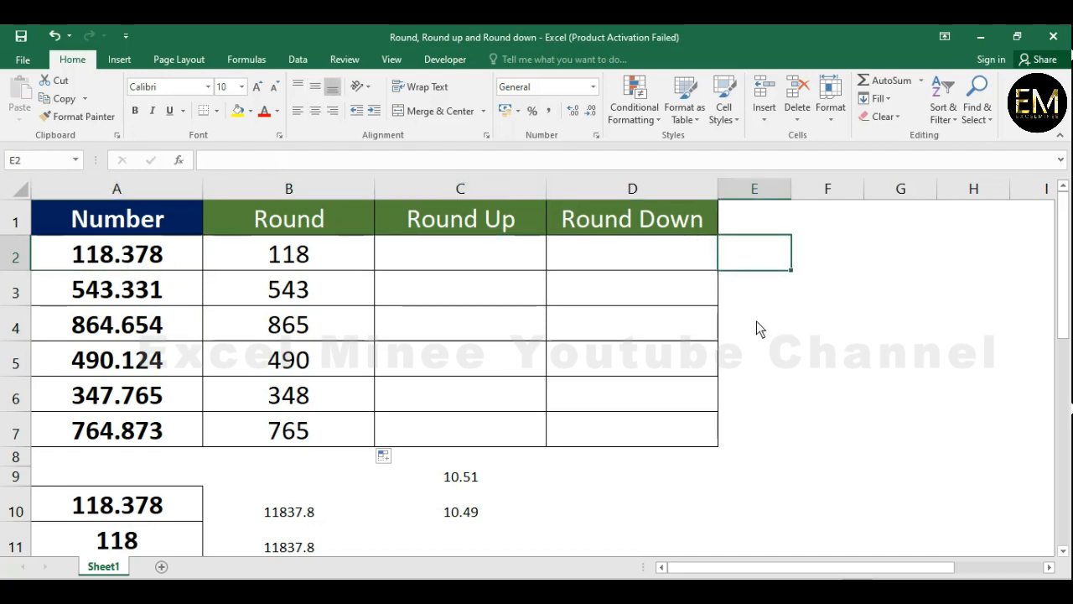
type("=")
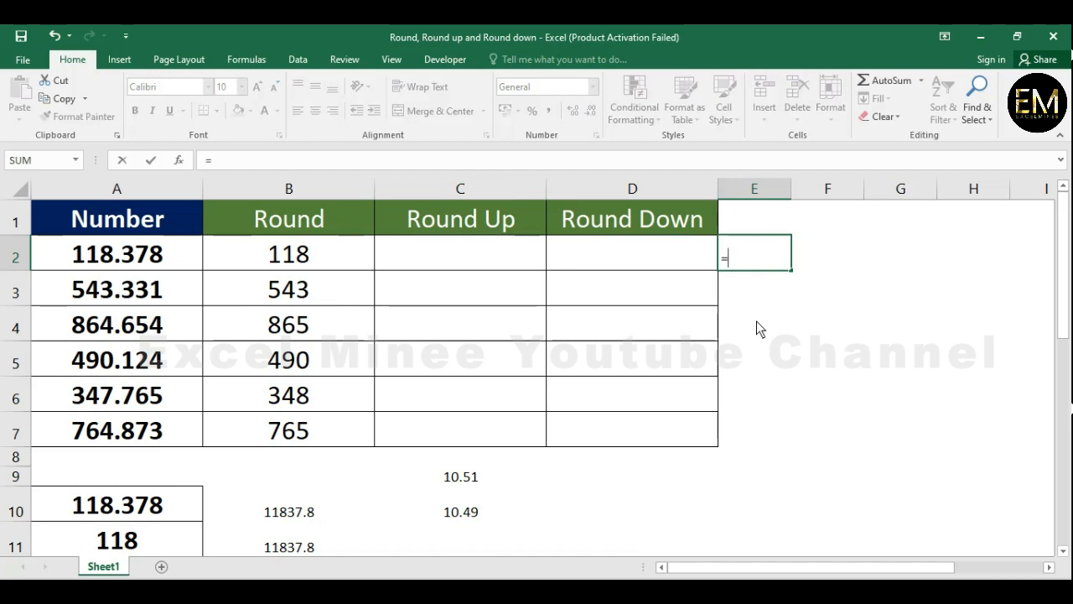
key("Escape")
type("118.378")
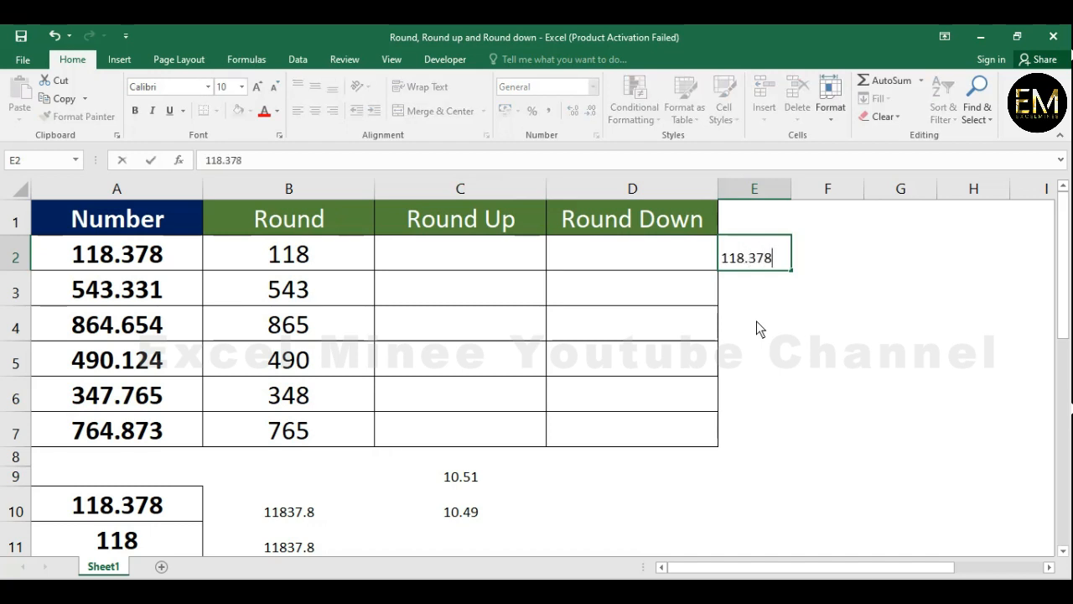
key("ctrl+Return")
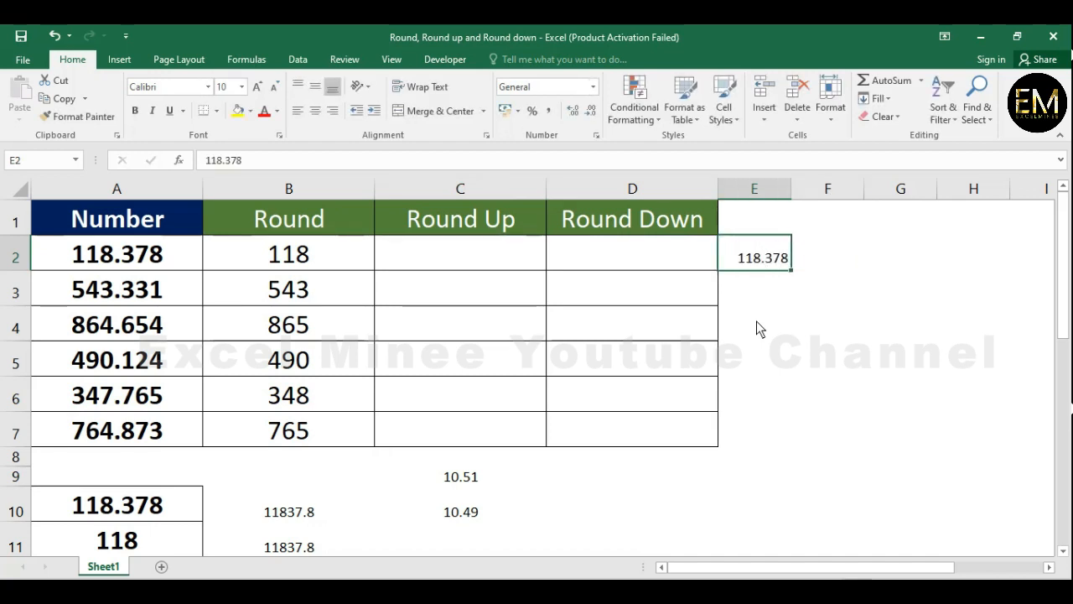
key("Down")
type("=")
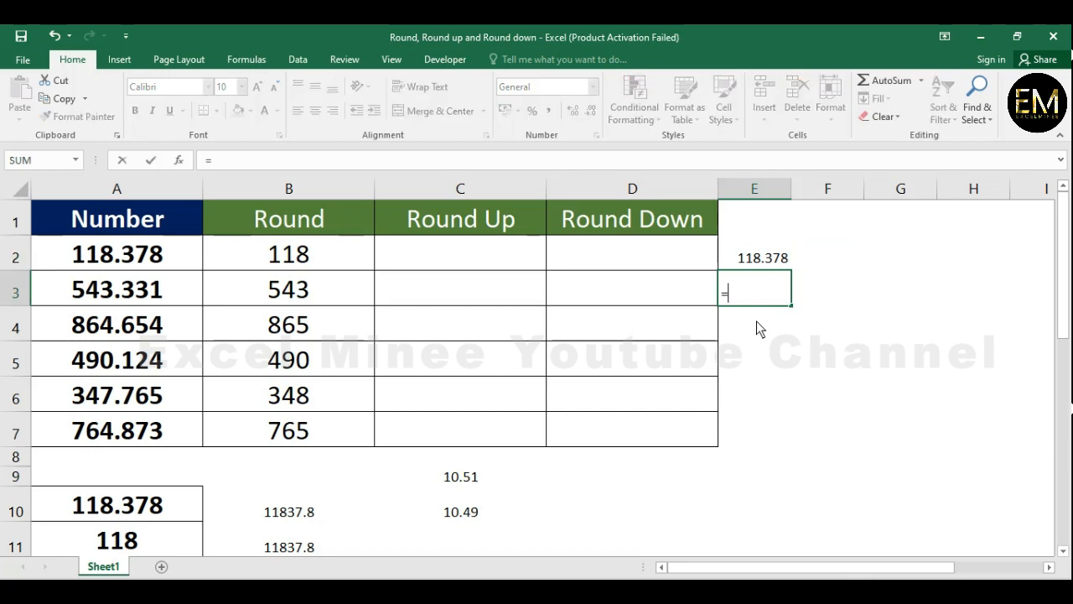
type("118.38")
key("Return")
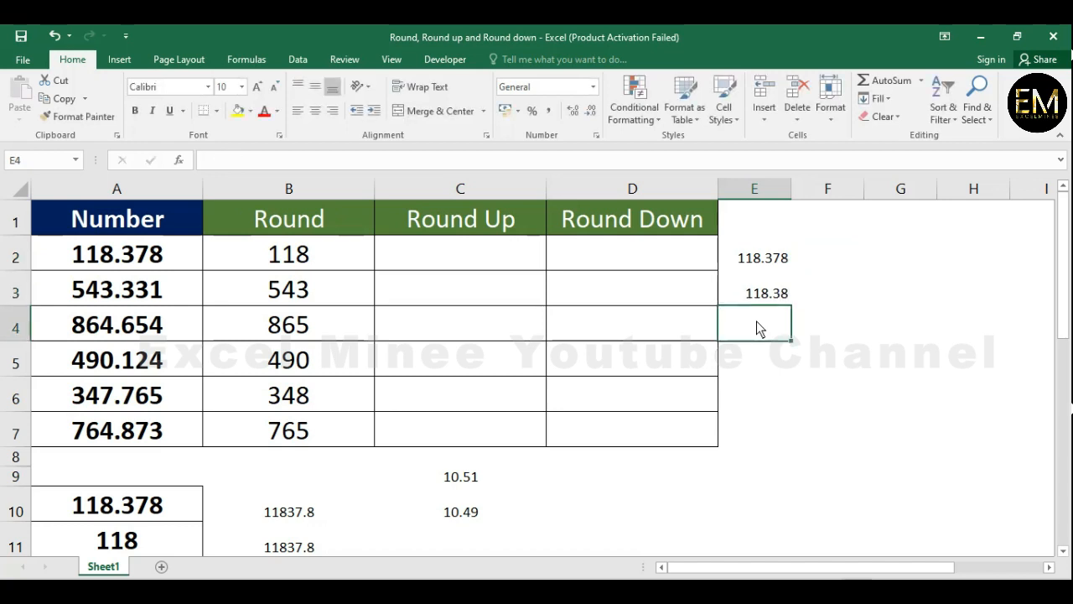
Step: Continue the rounding example by entering =118.4 in cell E4 and =118 in cell E5
type("=118.")
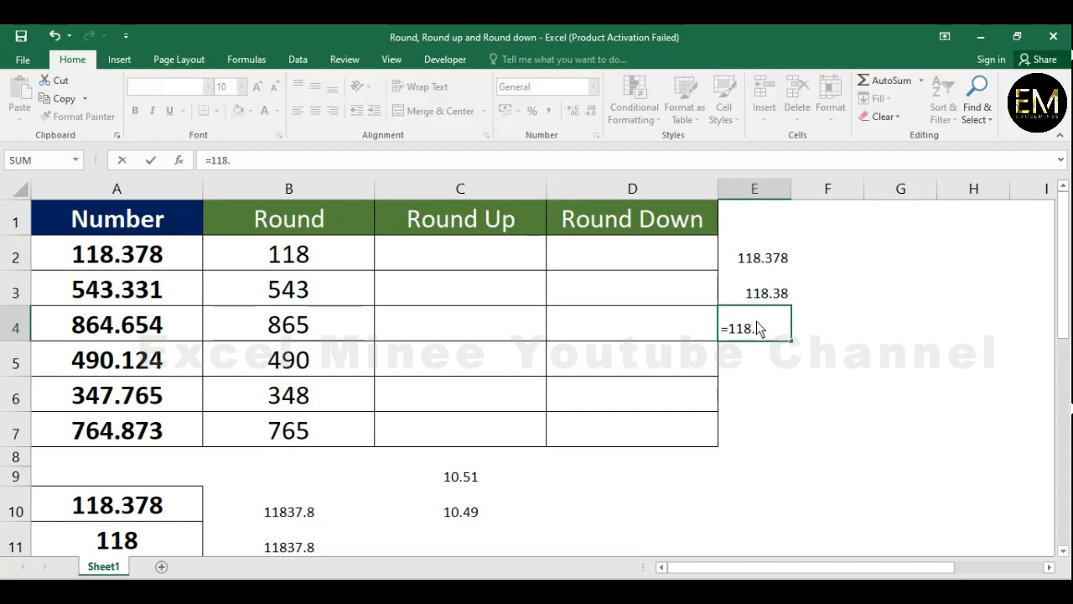
type("4")
key("Return")
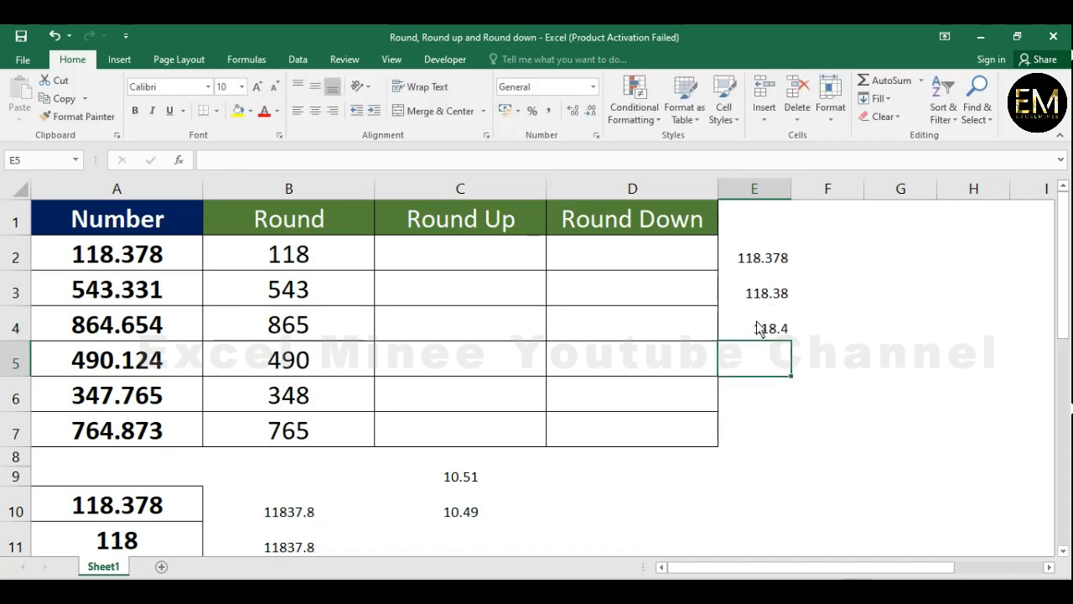
type("=118")
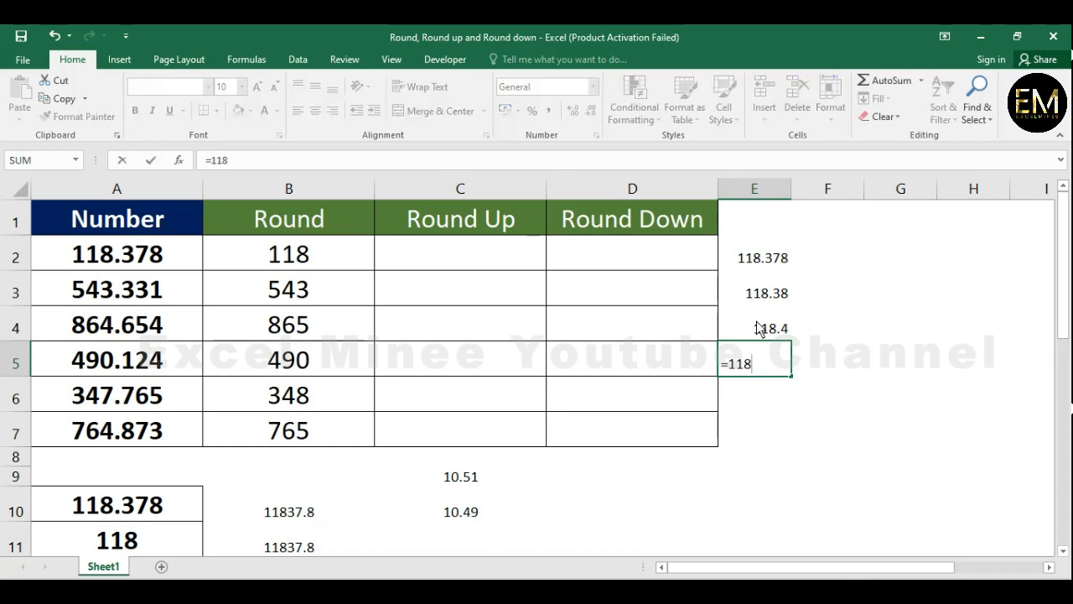
type(".4")
key("BackSpace")
key("BackSpace")
key("Return")
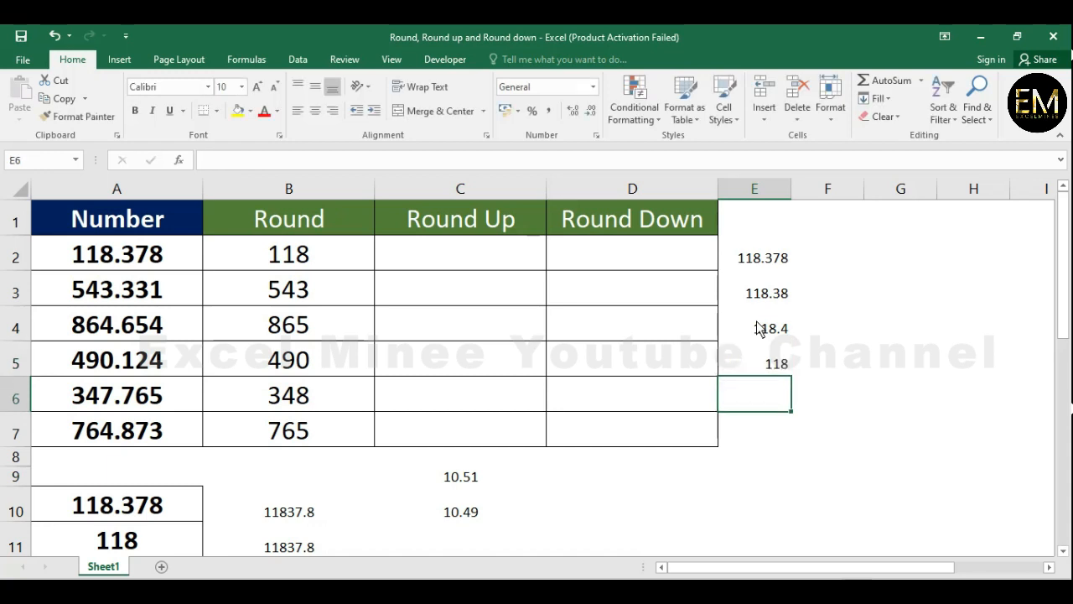
key("Up")
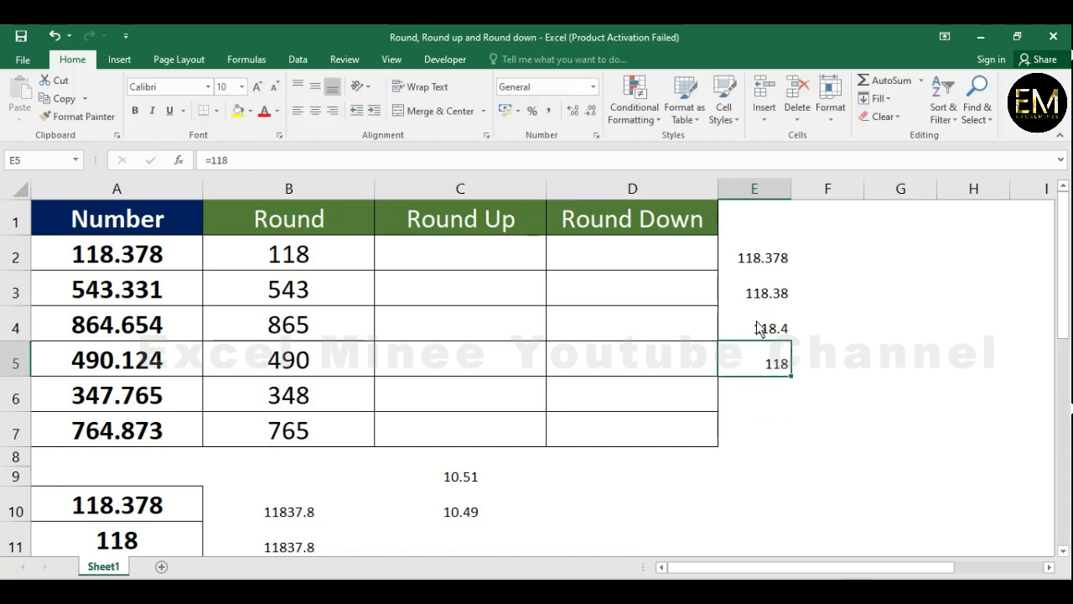
Step: Compare A4 with its rounded result in B4, and clear the example values from E1:E7
left_click(147, 334)
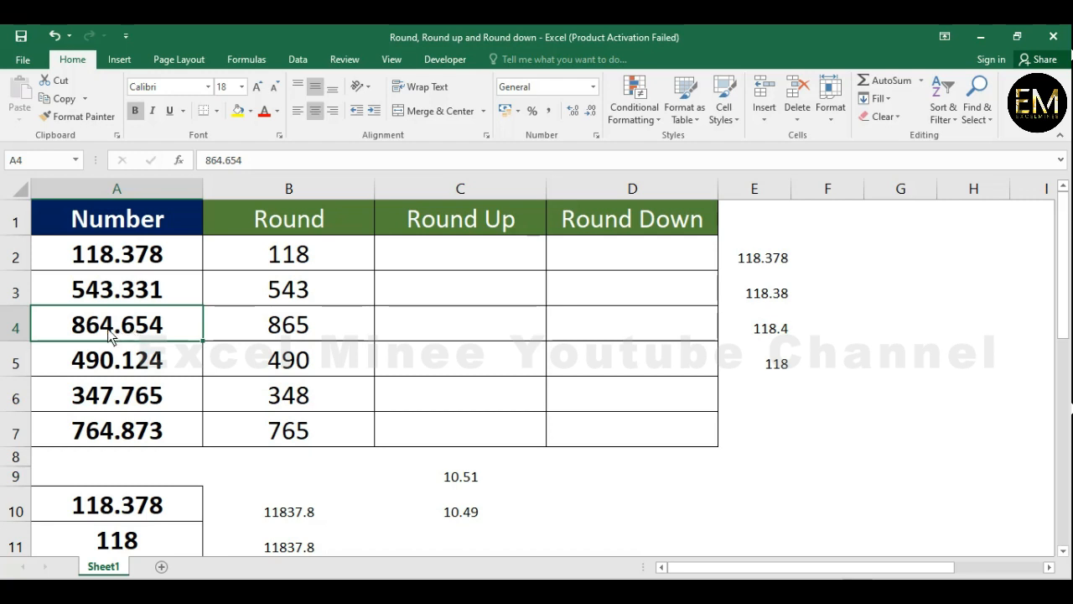
left_click(278, 334)
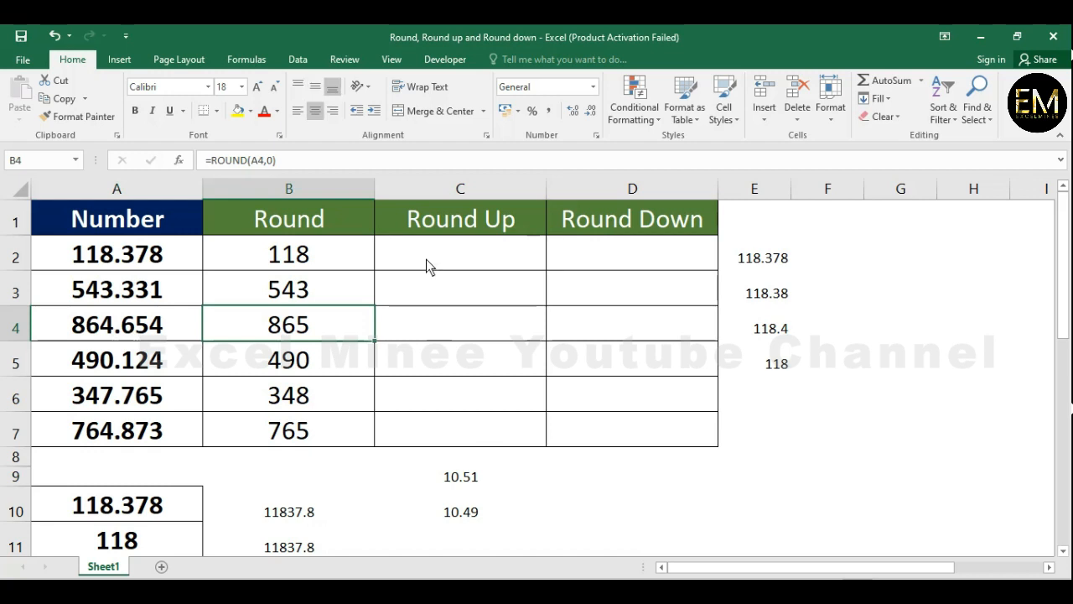
left_click_drag(755, 218, 767, 440)
key("Delete")
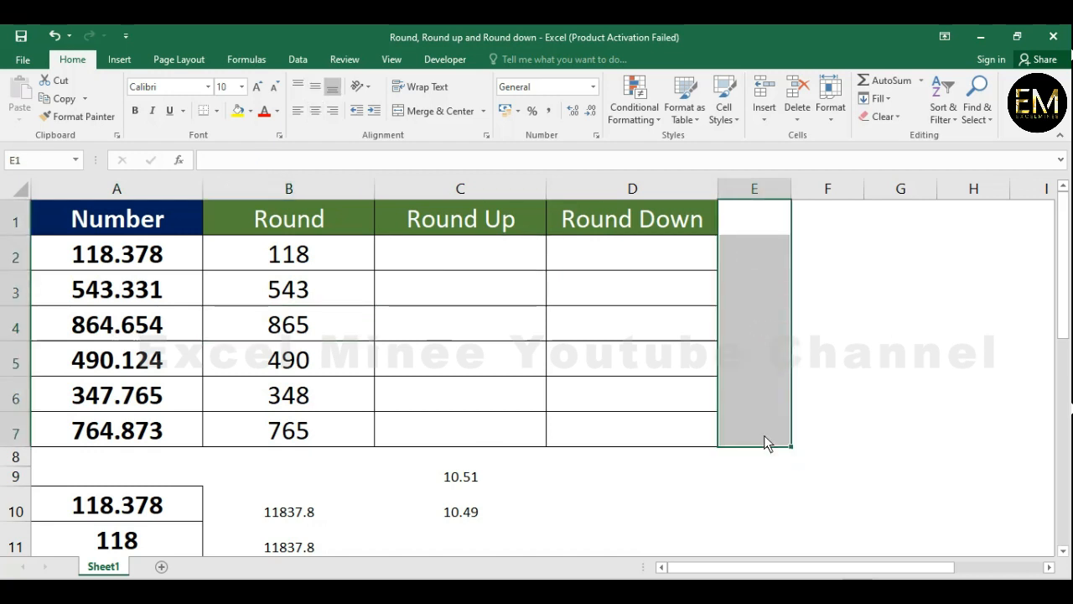
Step: Examine the numbers in A10 and A11 and their multiplication formulas in B10 and B11, starting from the Round result in B2
left_click(479, 483)
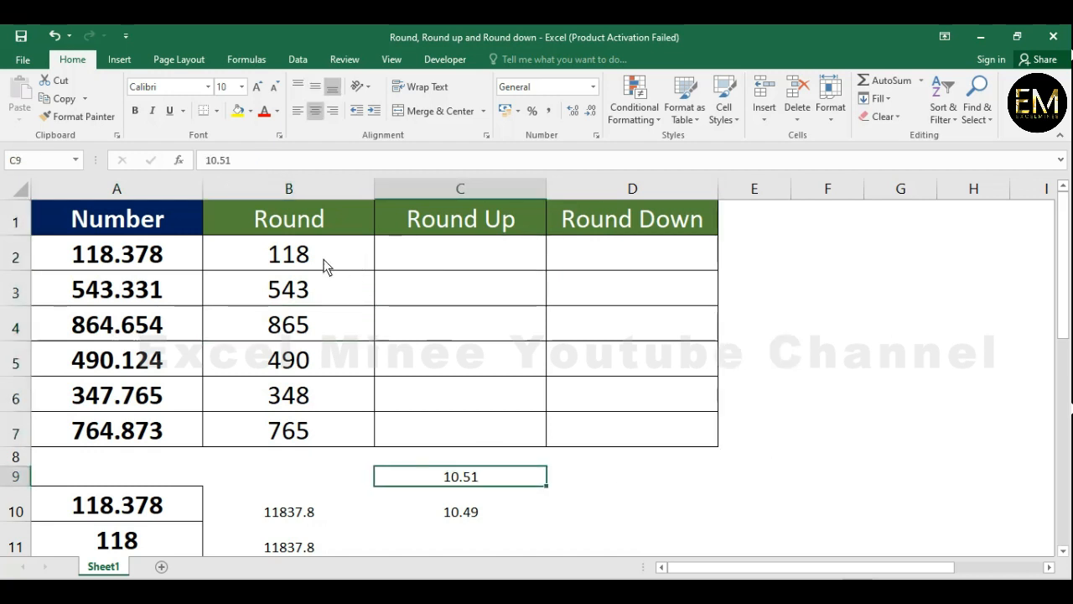
left_click(324, 265)
scroll(339, 426, "down", 1)
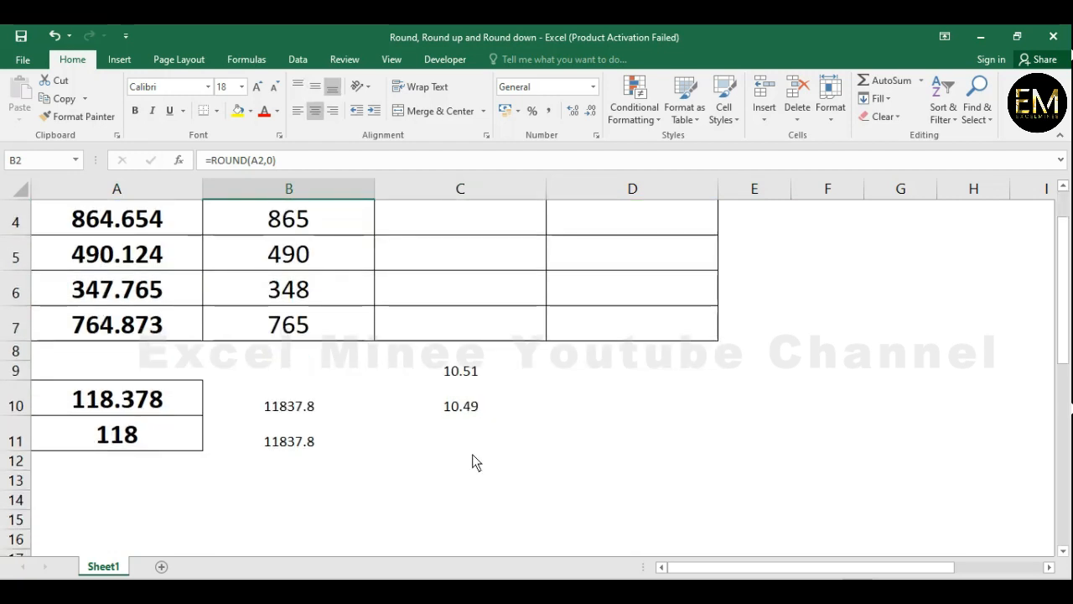
scroll(287, 396, "down", 2)
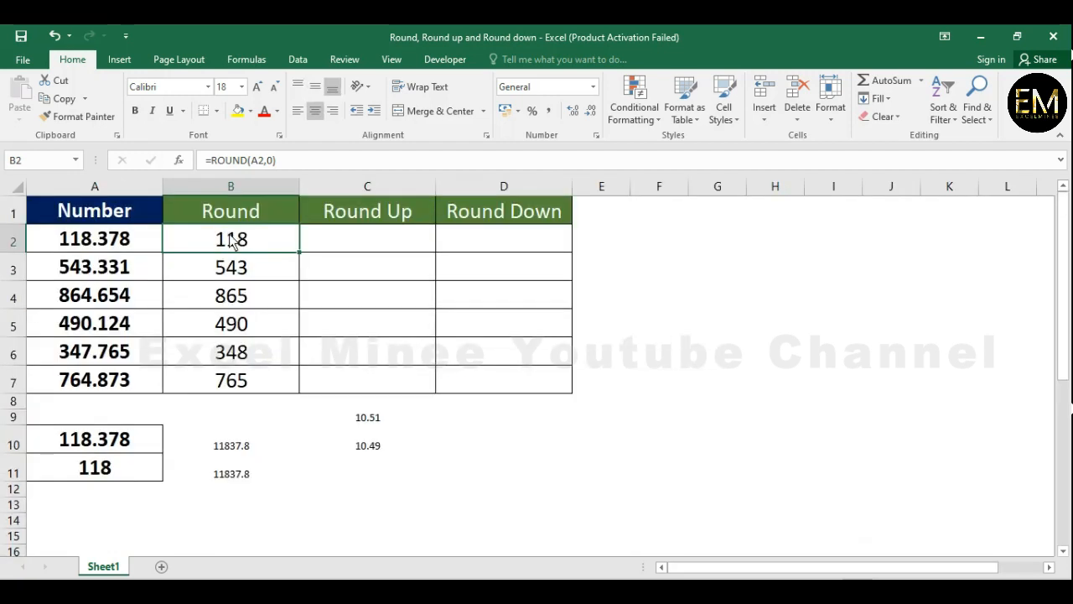
left_click(74, 443)
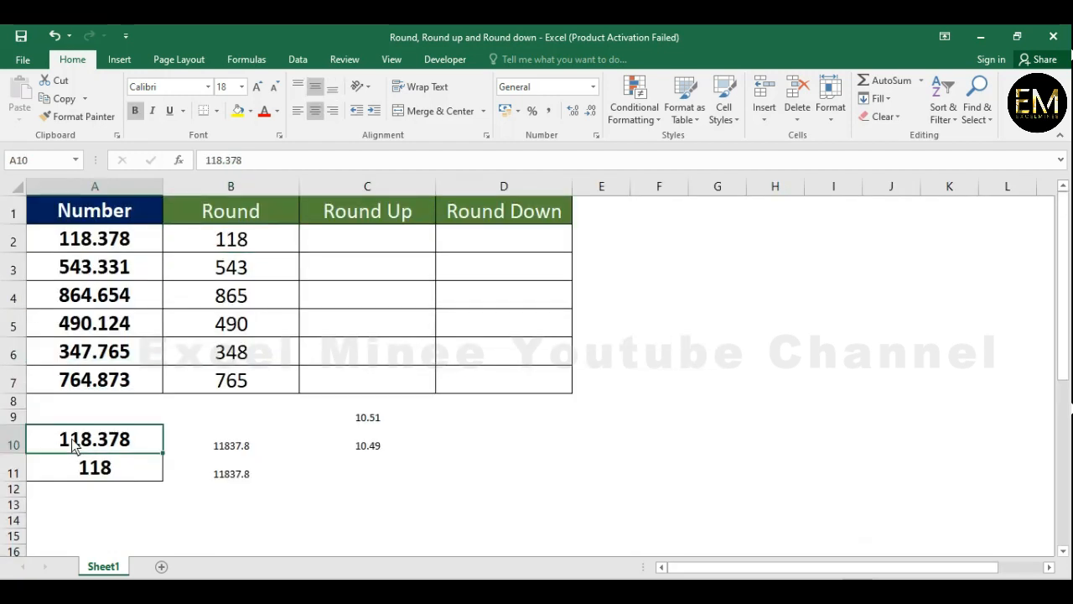
left_click(211, 451)
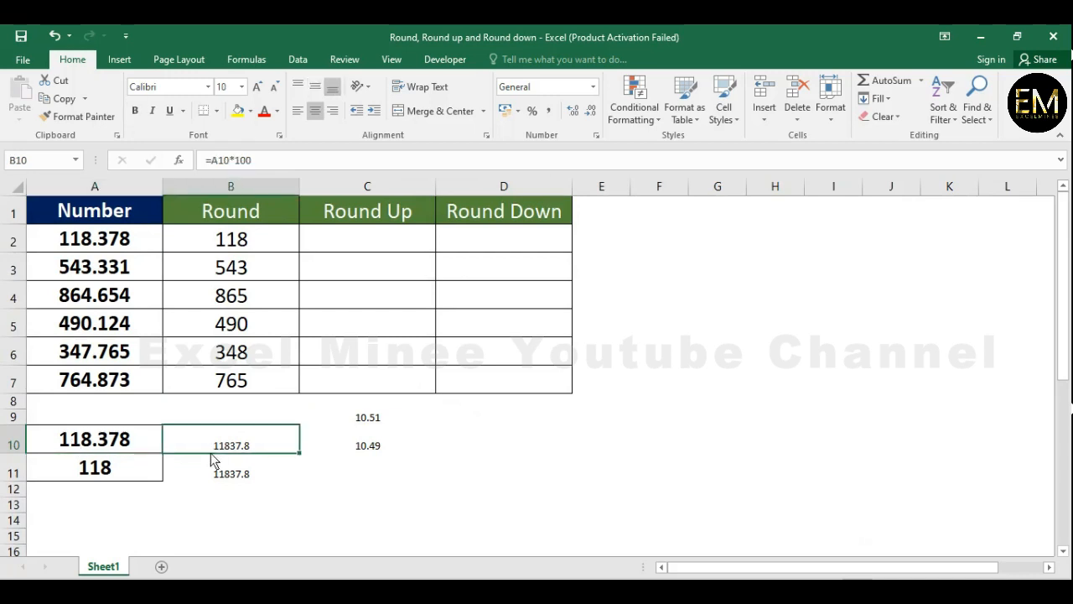
left_click(130, 472)
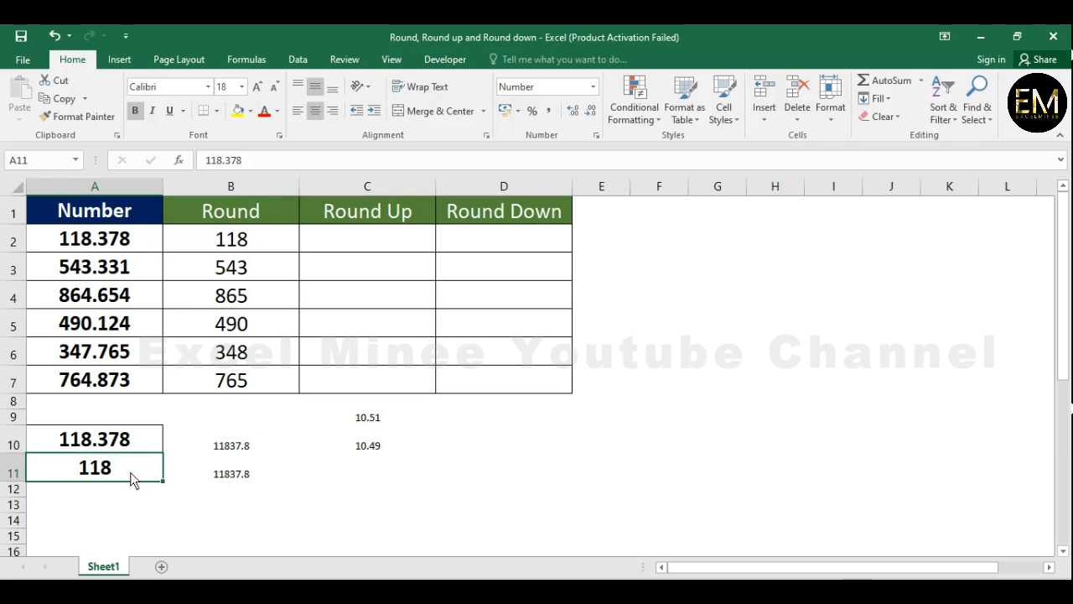
left_click(214, 485)
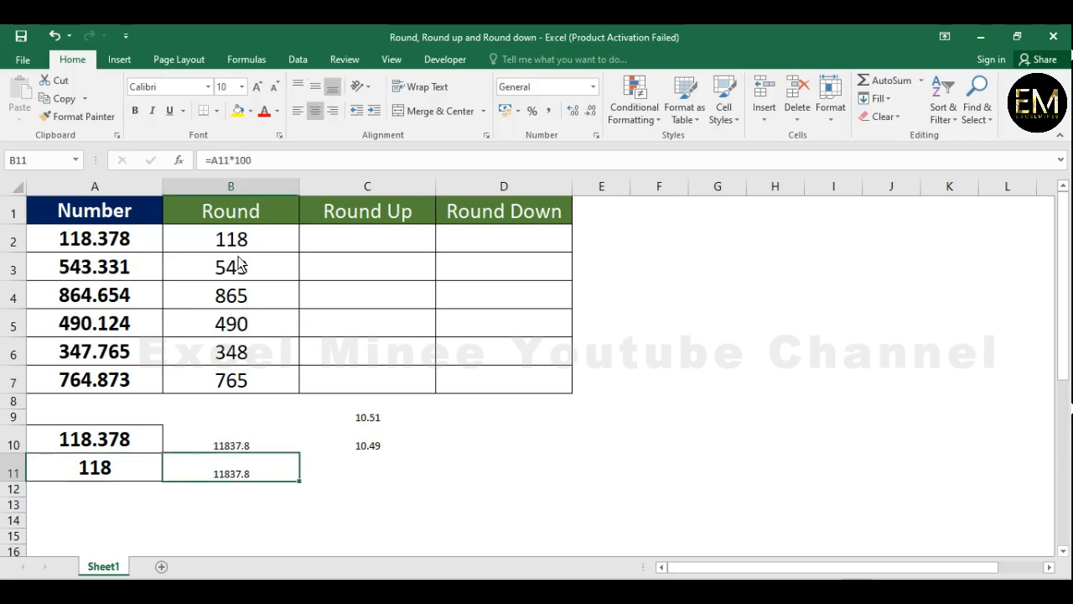
Step: Copy the Round result from B2 into A12, replacing the pasted formula with its value while keeping the copied formatting
left_click(96, 488)
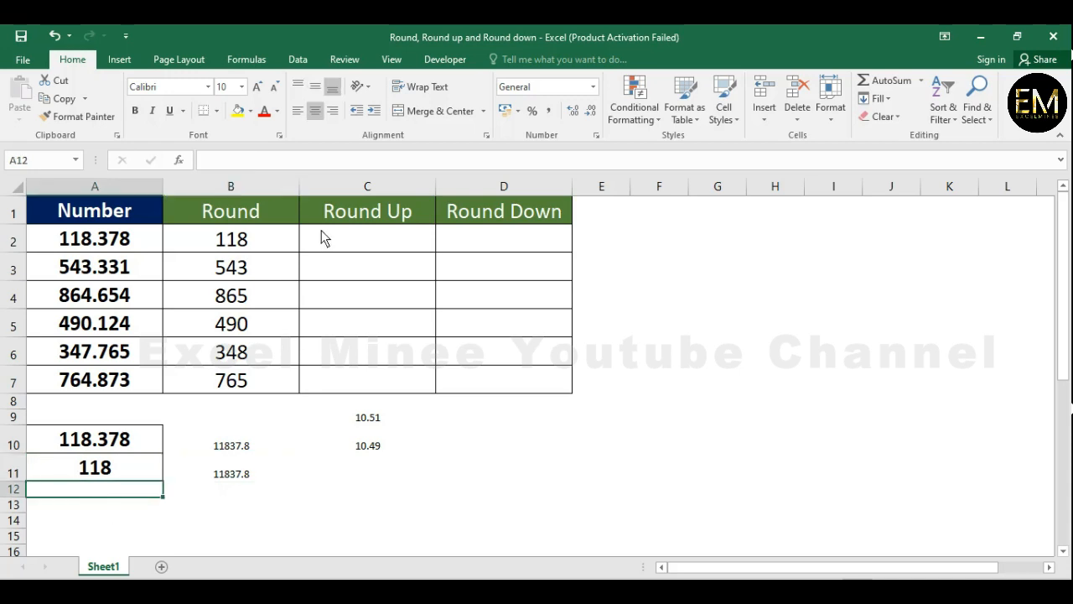
left_click(290, 239)
key("ctrl+c")
left_click(88, 490)
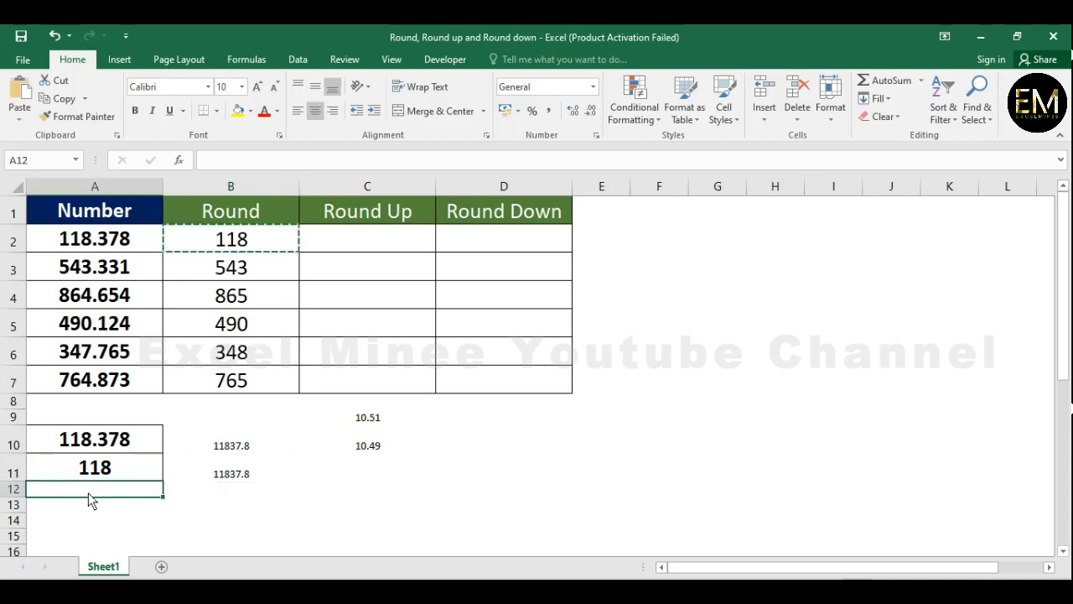
key("ctrl+v")
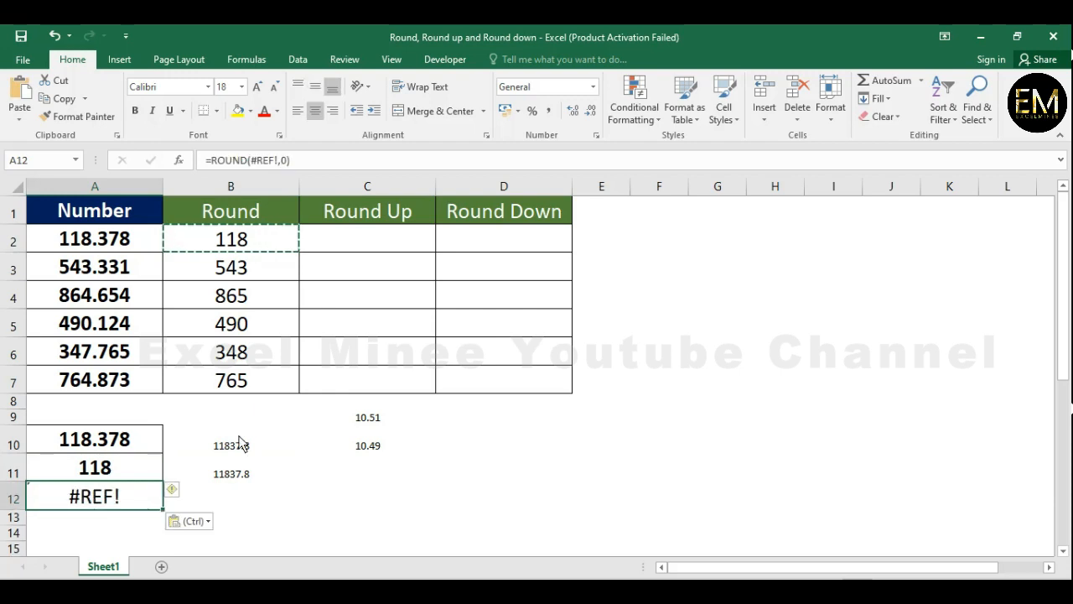
left_click(234, 240)
left_click(94, 507)
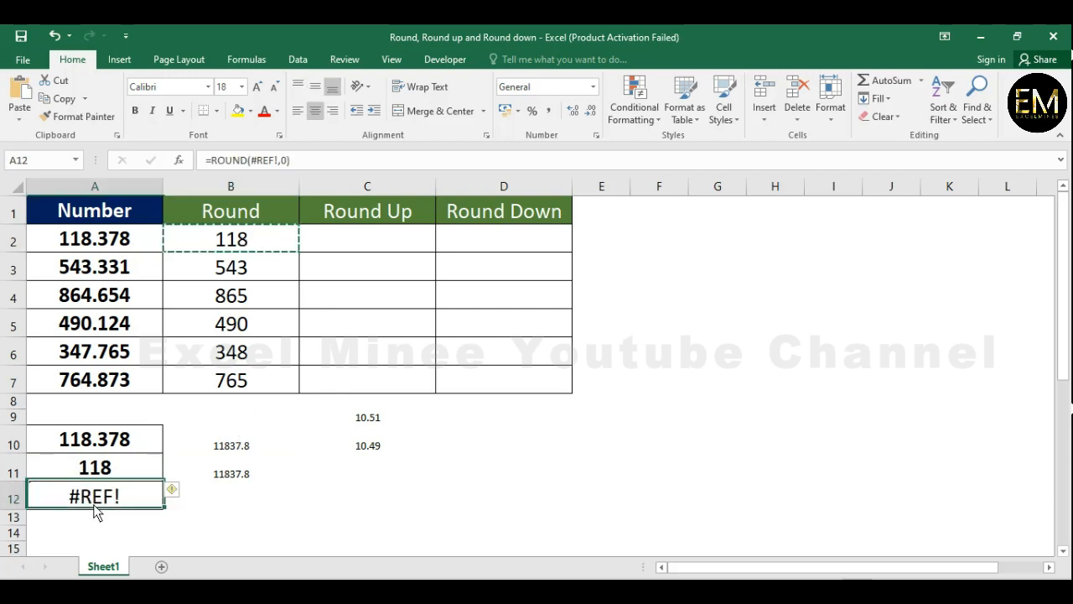
key("ctrl+alt+v")
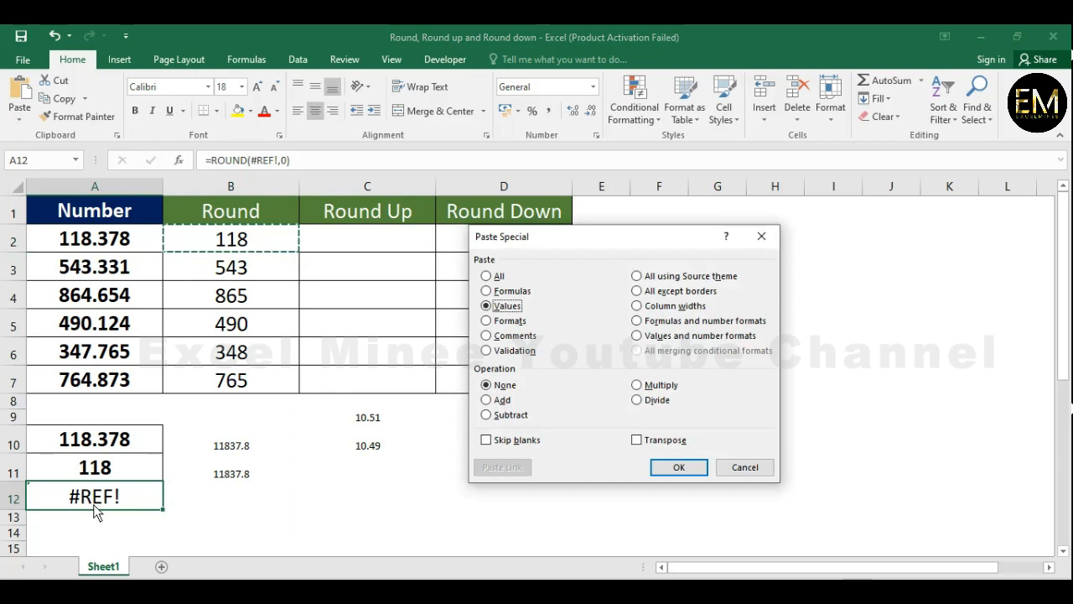
key("Return")
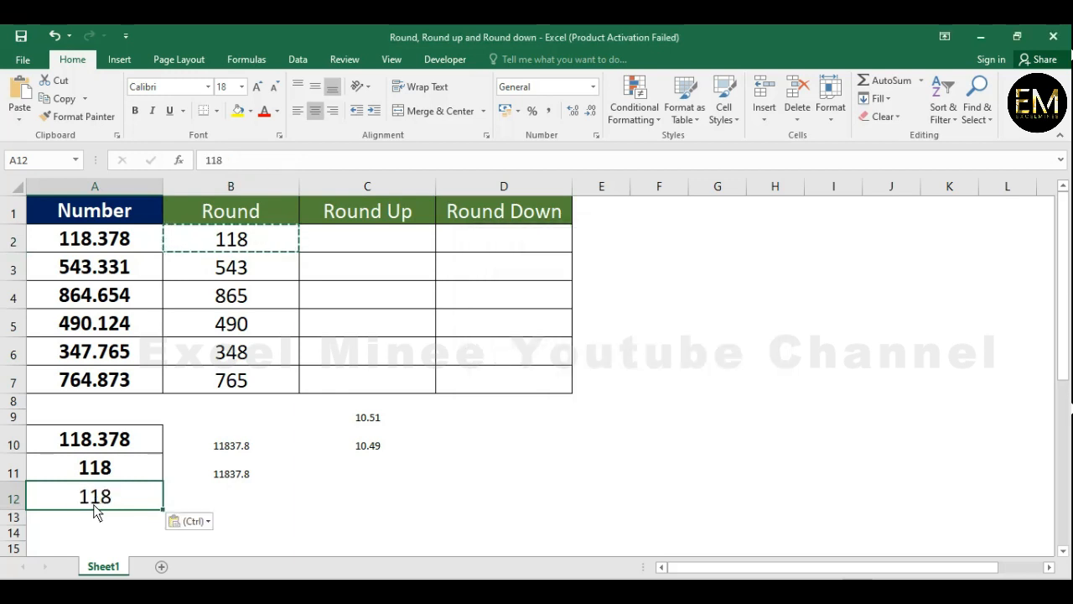
Step: Enter the formula =A12*100 in cell B12
key("Right")
type("=")
left_click(95, 508)
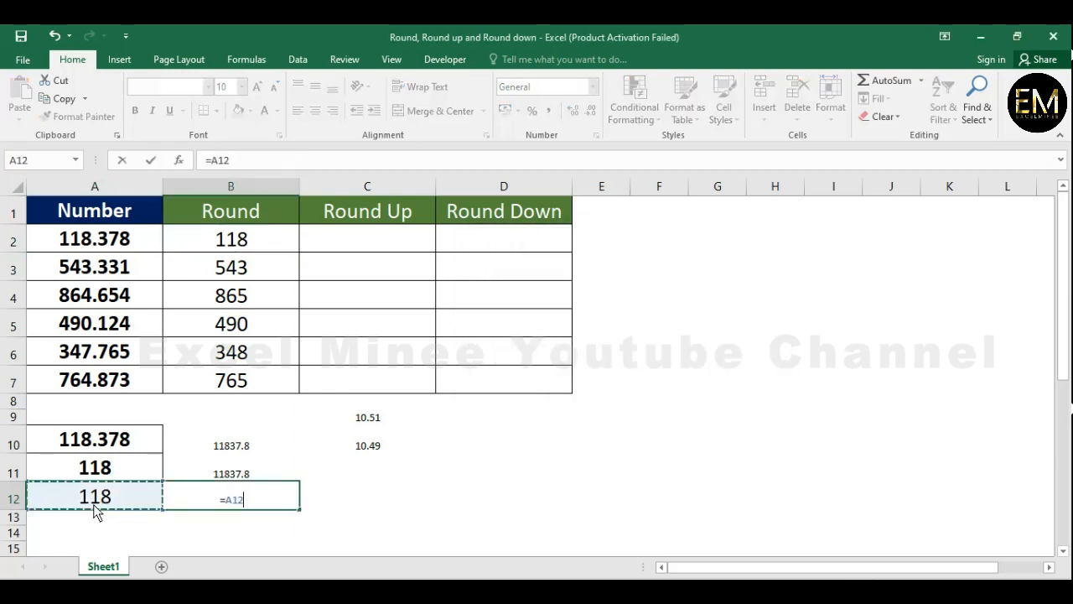
type("*100")
key("Return")
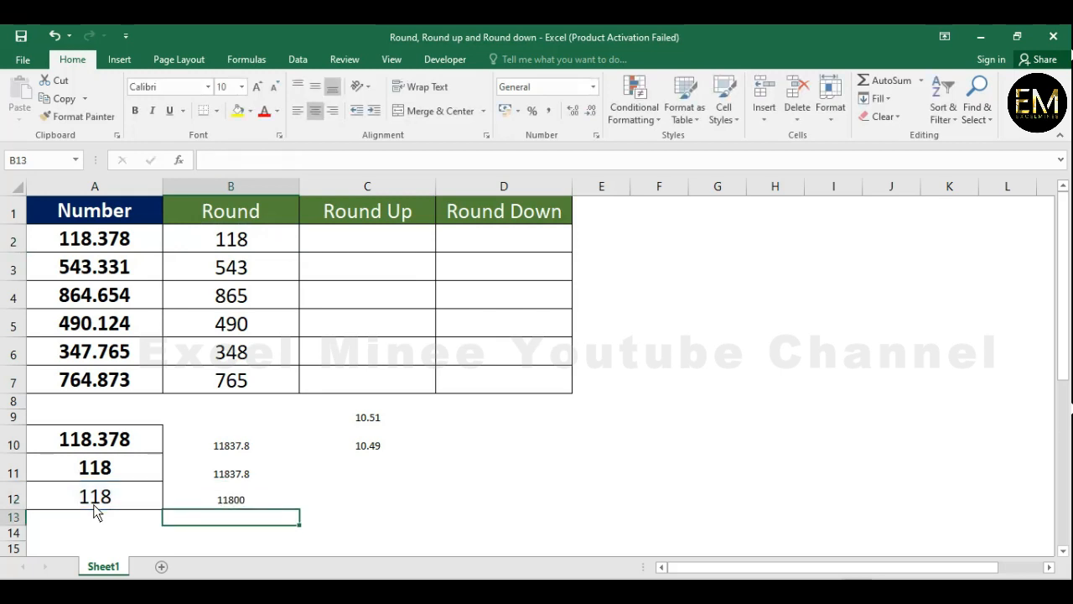
key("Up")
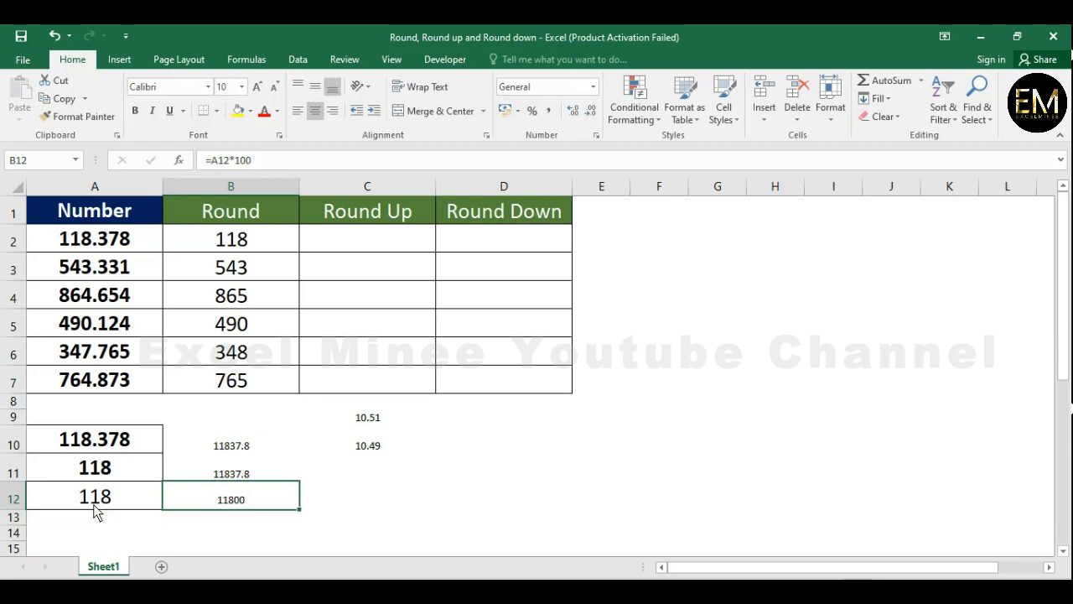
Step: Copy the number in A4 and paste it as a value only into A13
left_click(97, 241)
left_click(91, 304)
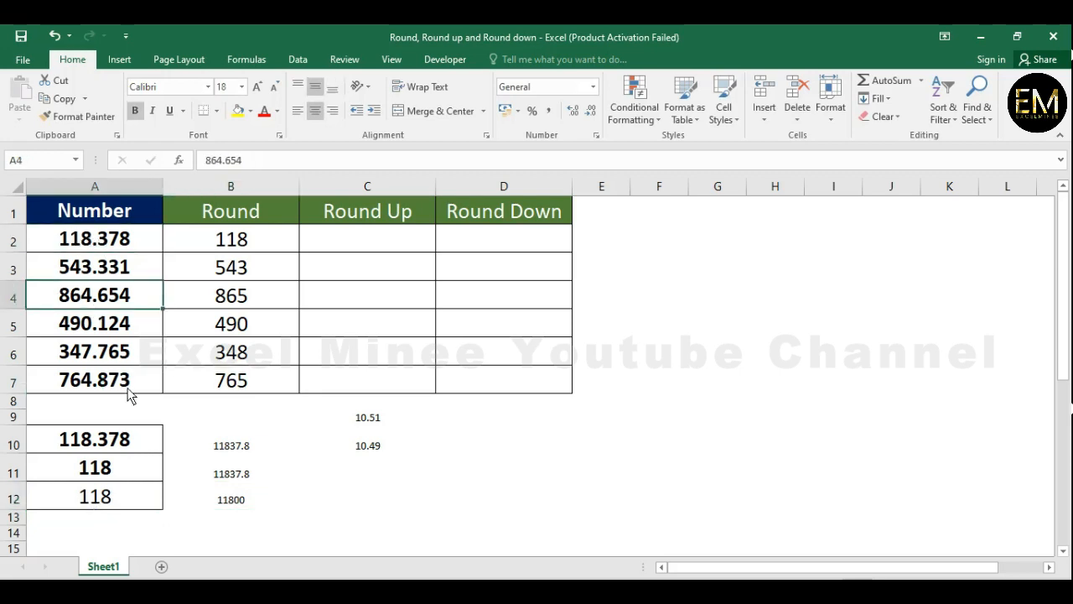
key("ctrl+c")
key("Down")
key("Down")
key("Down")
key("Down")
key("Down")
key("Down")
key("Down")
key("Down")
key("Down")
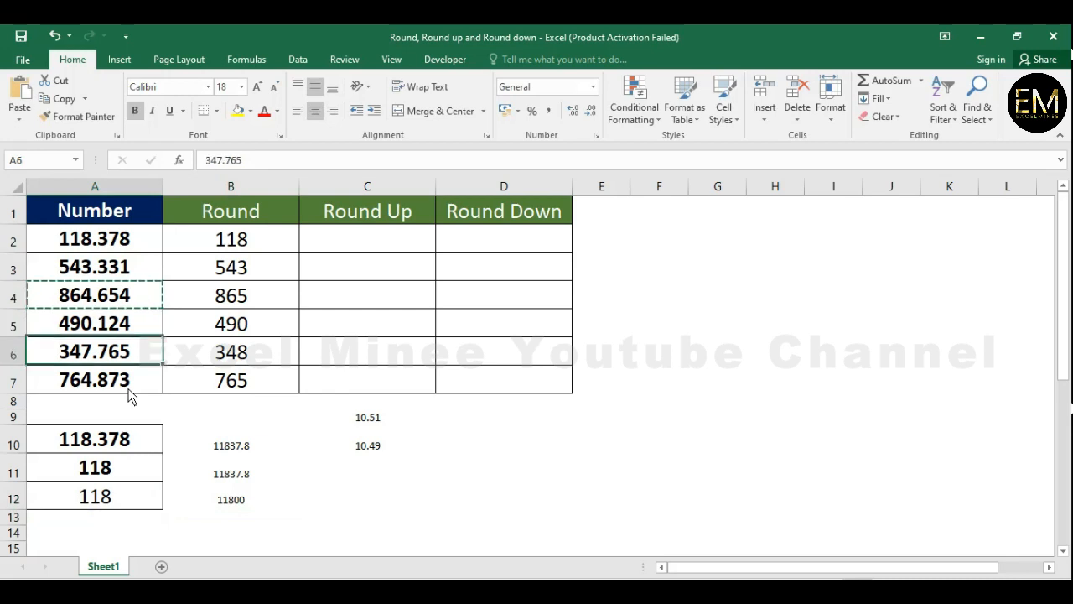
key("ctrl+alt+v")
key("v")
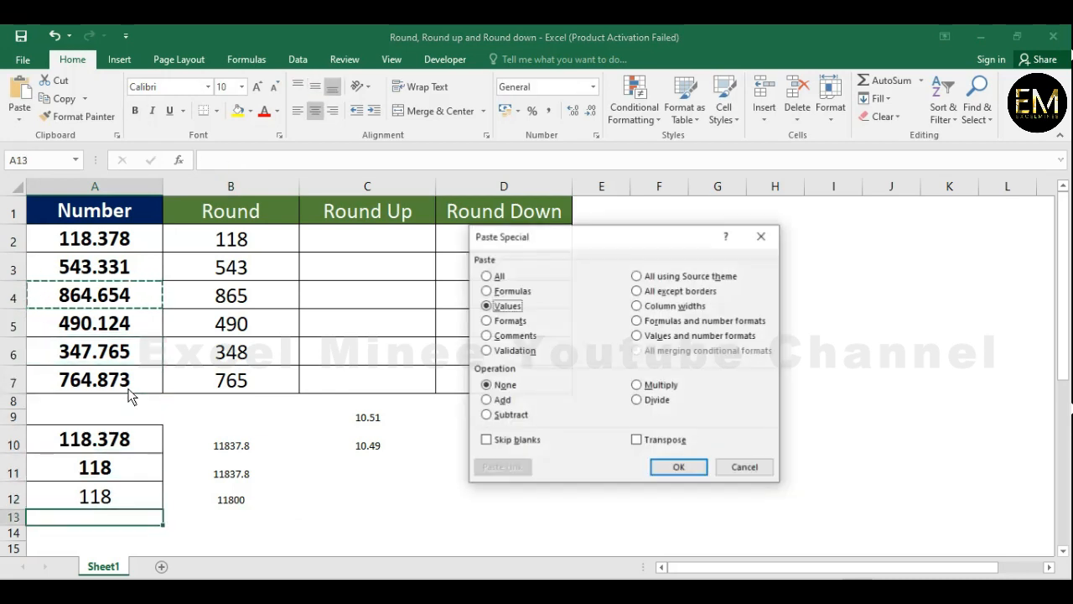
key("Return")
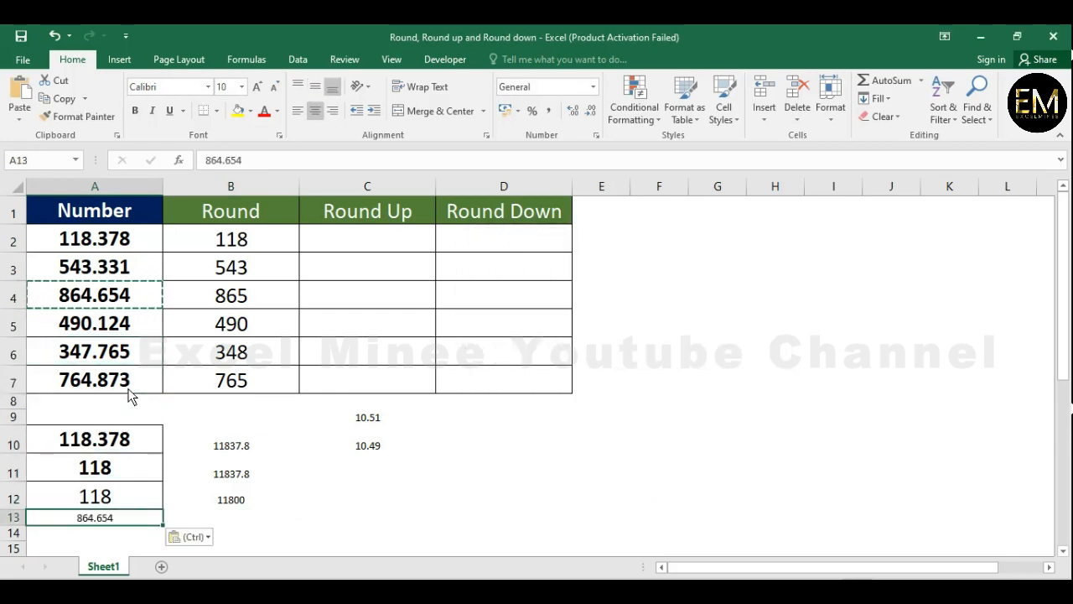
Step: Copy the Round result in B4 and paste it as a value only into A14
left_click(237, 295)
key("ctrl+c")
scroll(101, 499, "down", 1)
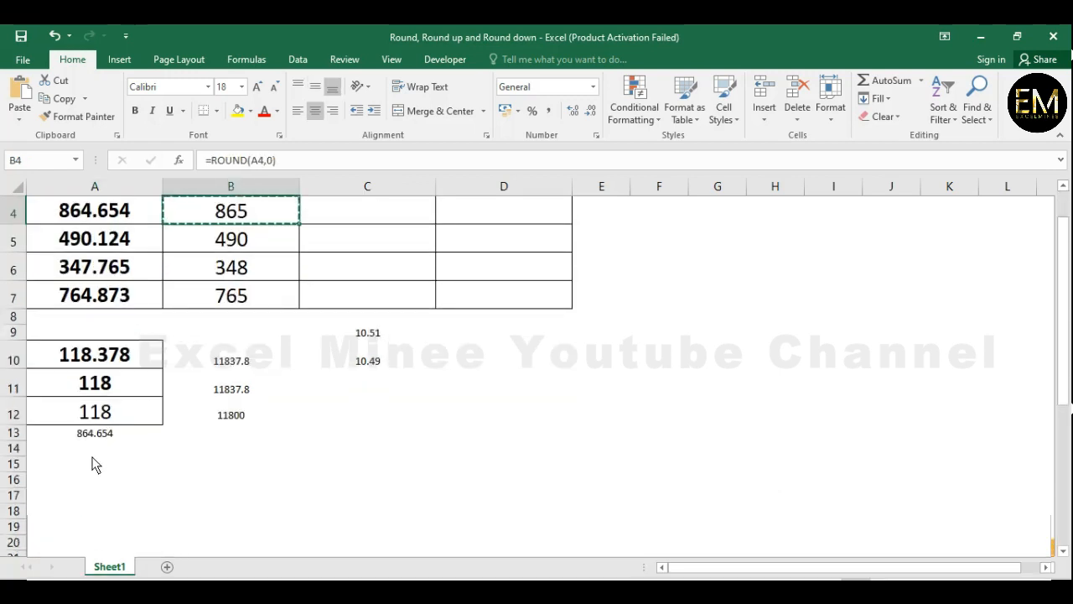
left_click(101, 459)
scroll(103, 457, "up", 1)
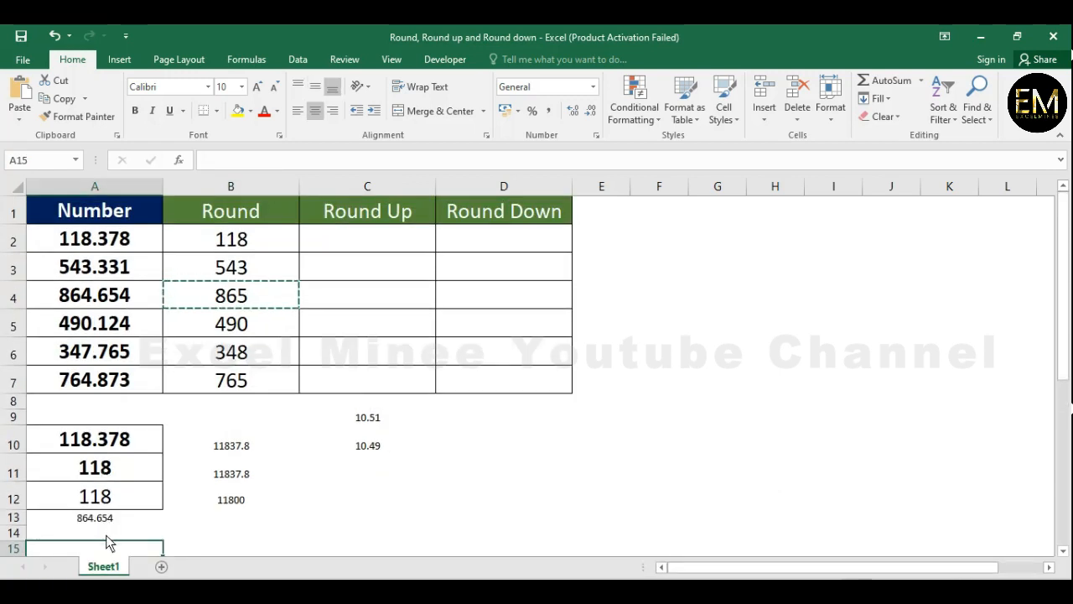
left_click(109, 532)
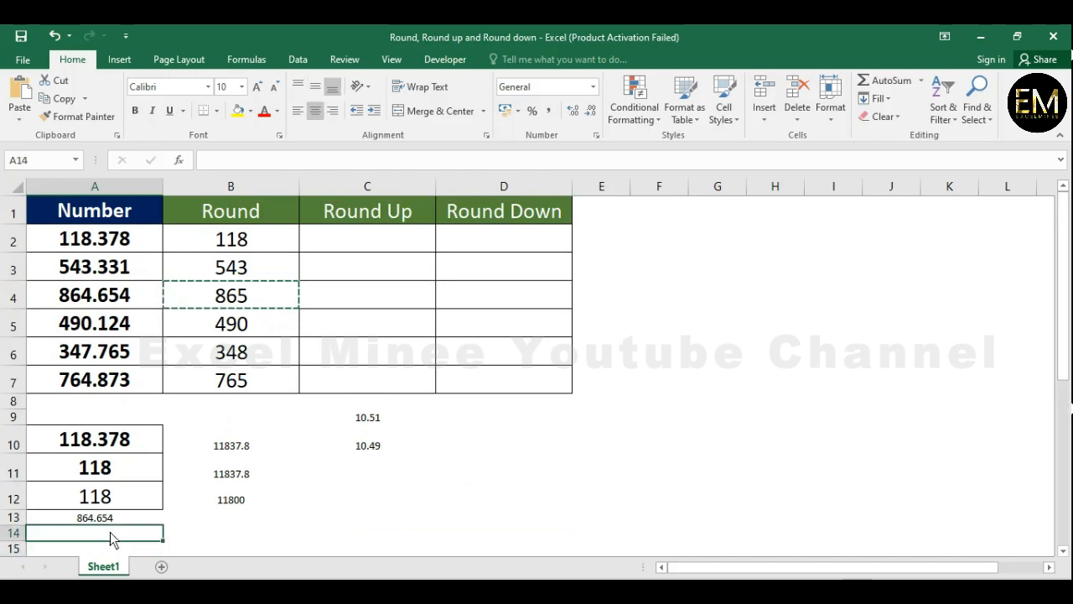
key("ctrl+alt+v")
key("v")
key("Return")
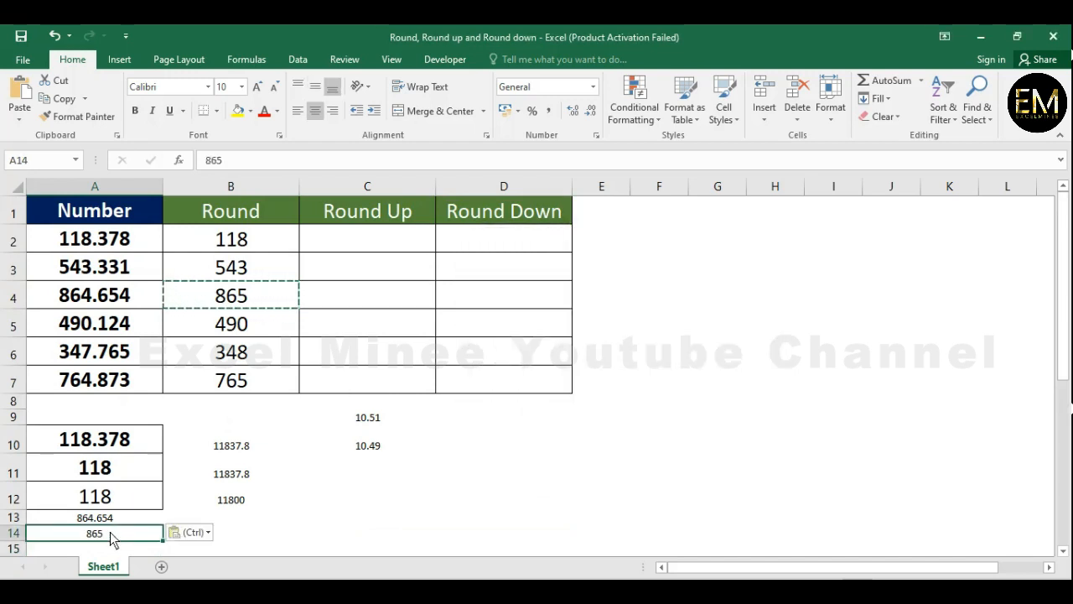
Step: Enter the formulas =A13*100 in B13 and =A14*100 in B14
key("Right")
key("Up")
type("=")
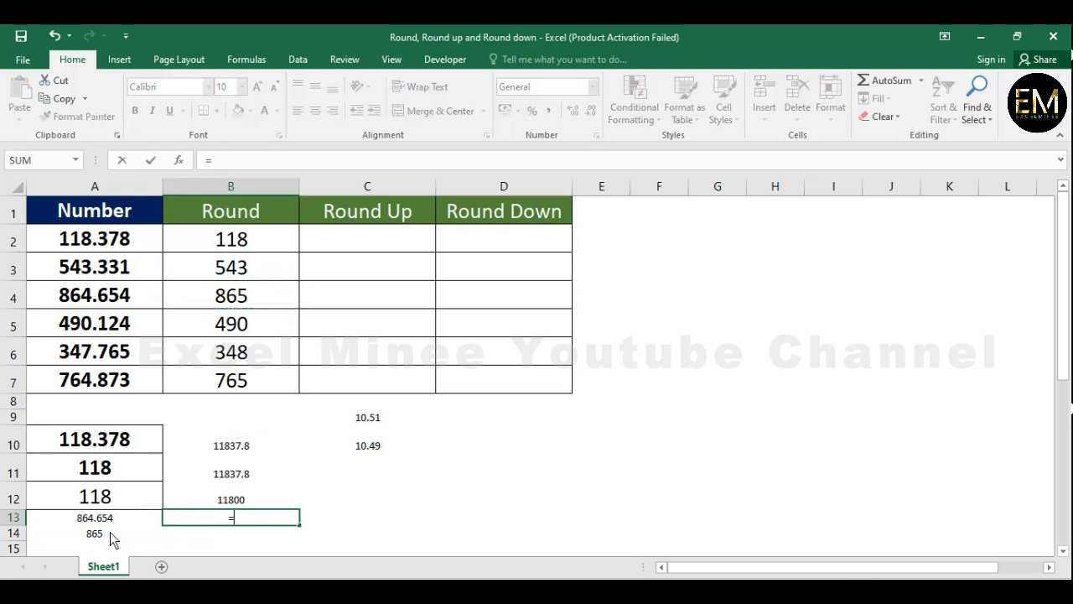
key("Left")
type("*100")
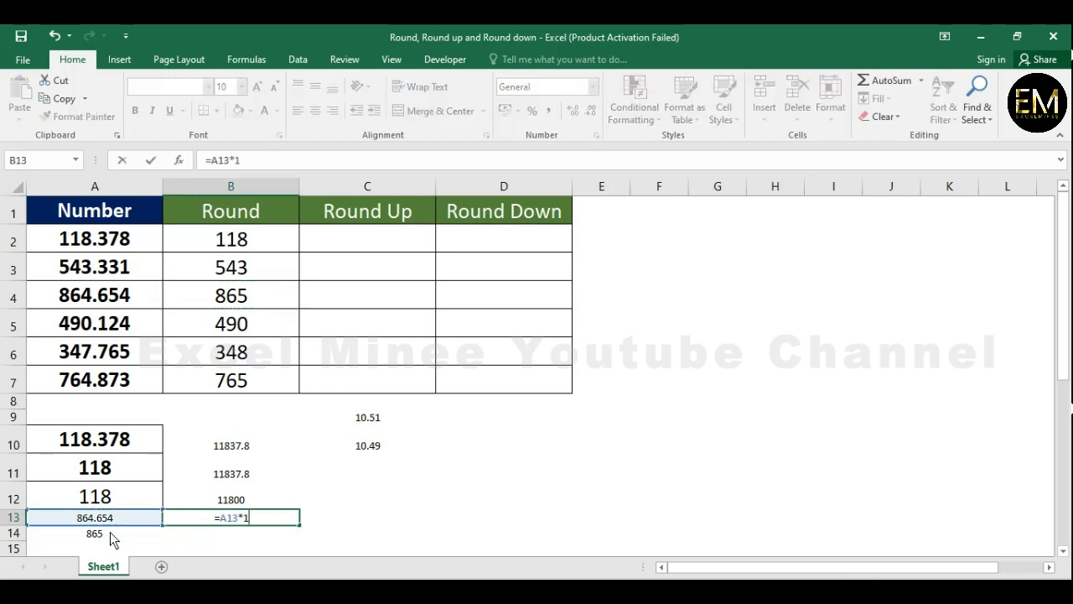
key("Return")
type("=")
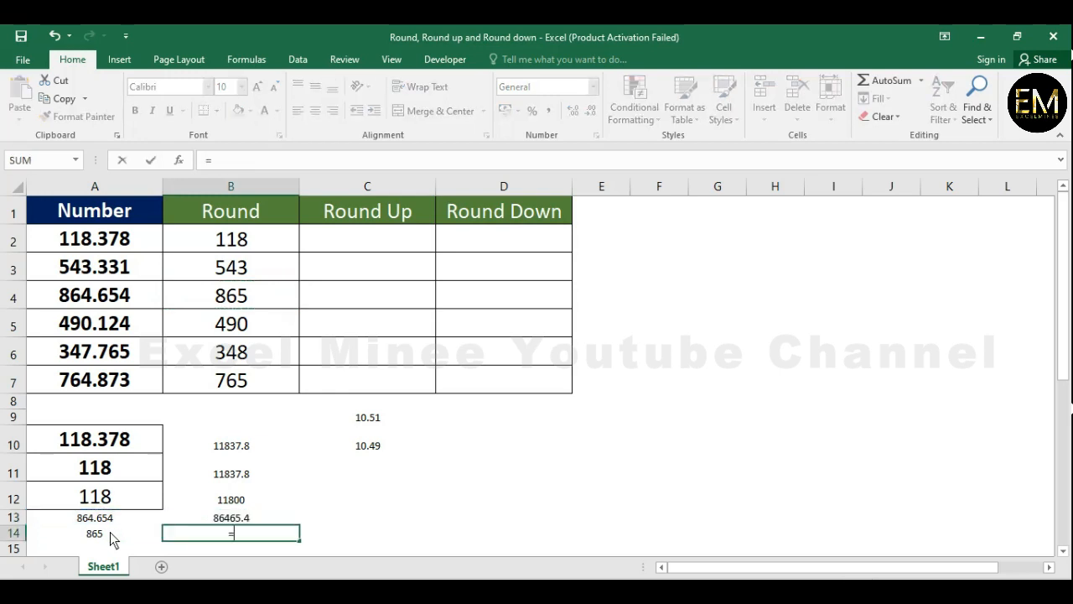
key("Left")
type("*100")
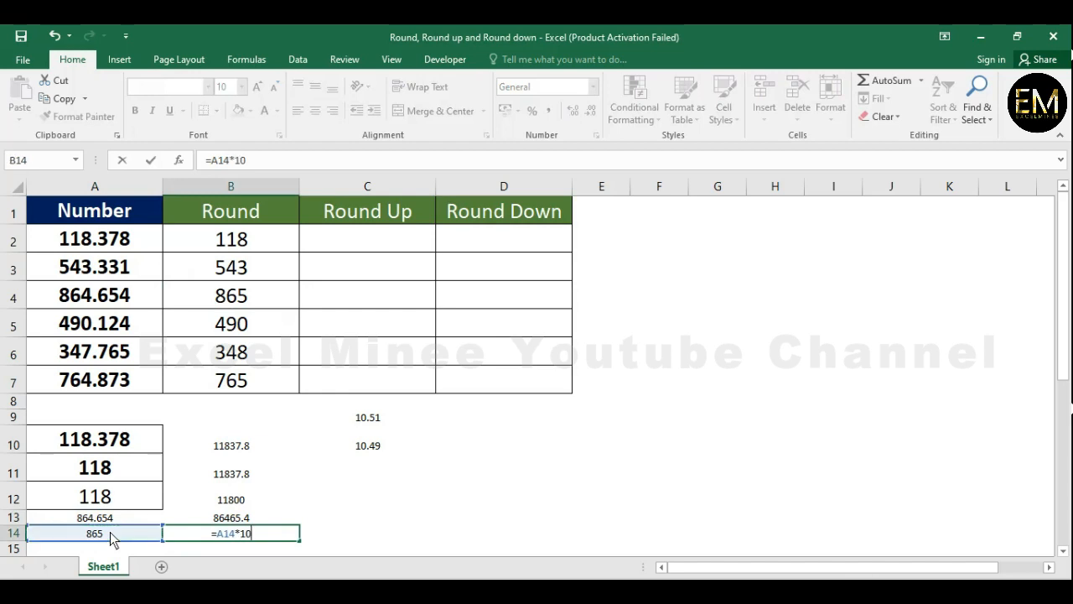
key("Return")
key("Up")
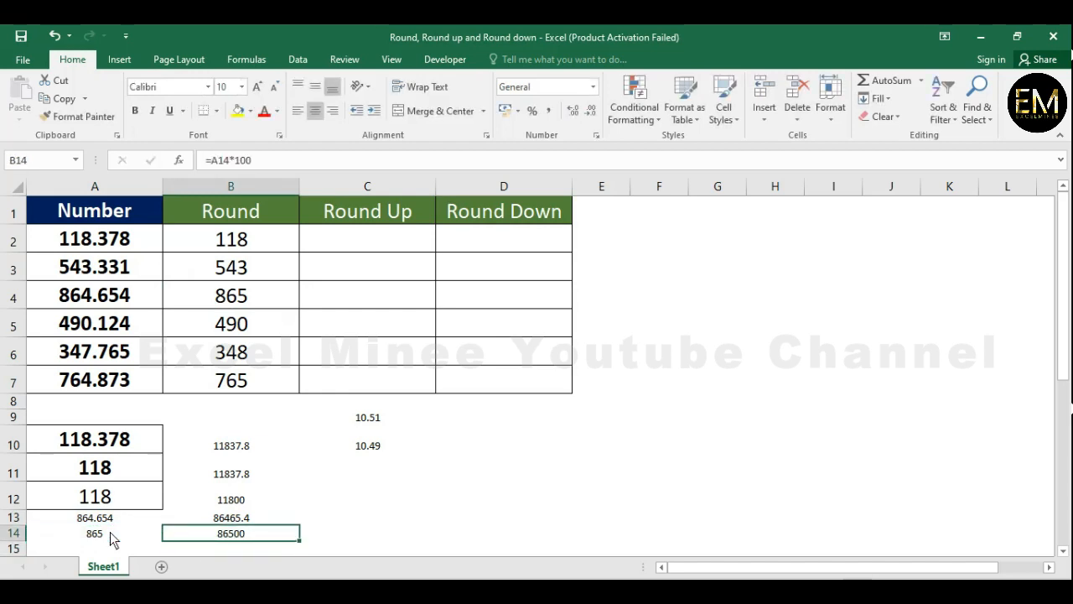
Step: Clear the contents of rows 13 and 14, and return to the multiplication formula in B10
key("shift+space")
key("shift+Up")
key("Delete")
key("Up")
key("Up")
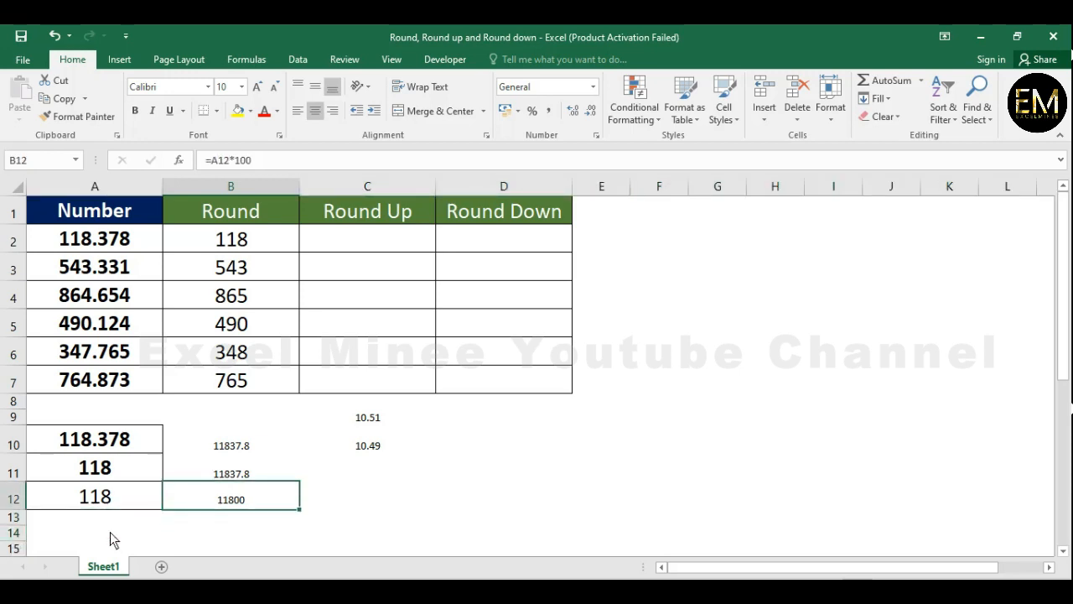
key("Up")
key("Up")
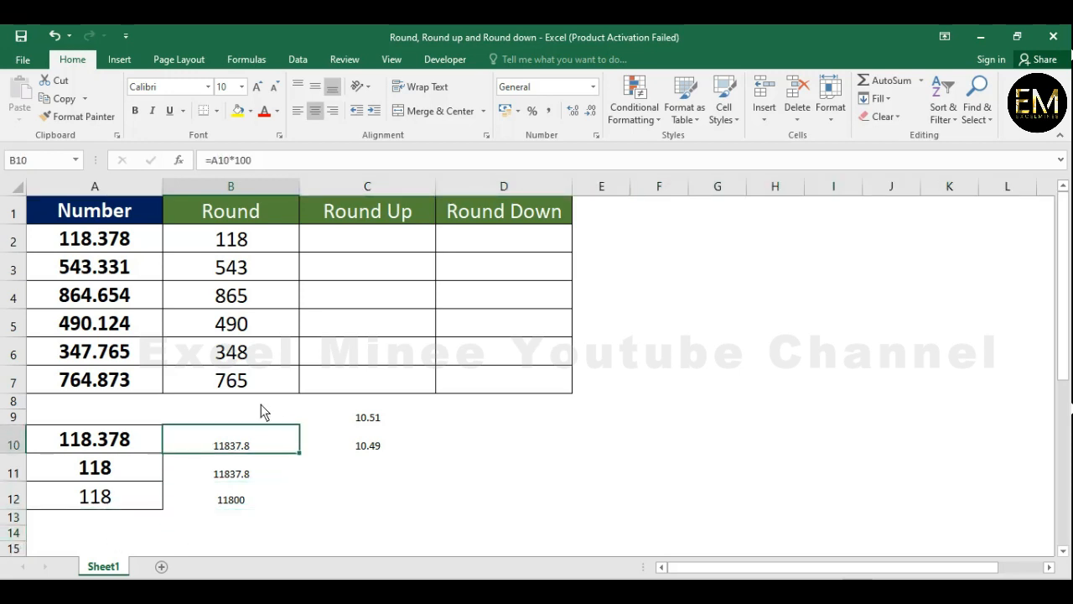
Step: Enter the formula =ROUNDUP(A2,0) in cell C2 of the Round Up column
left_click(346, 243)
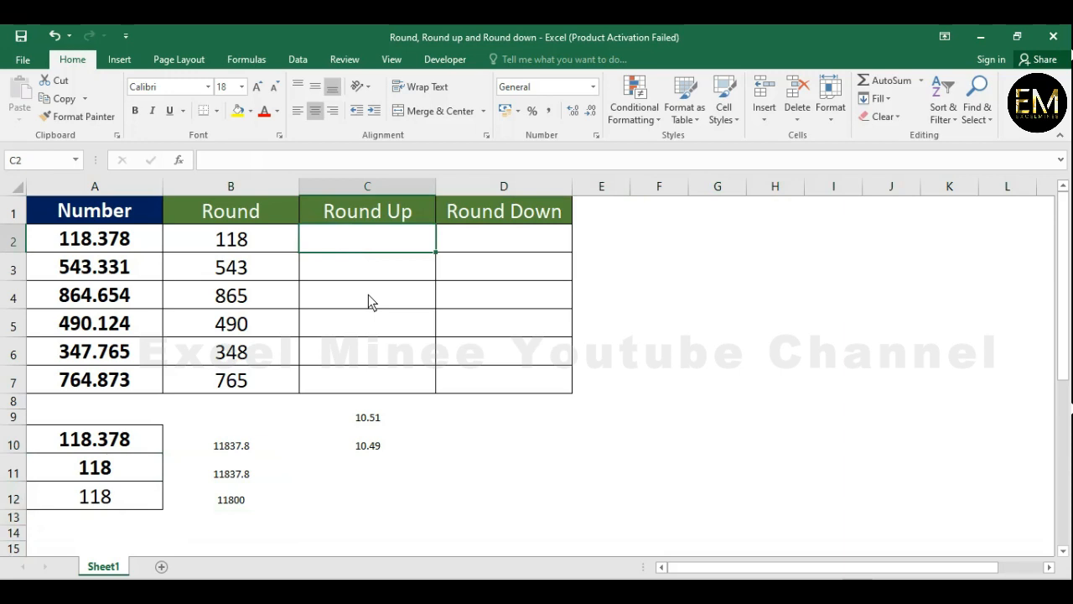
type("=")
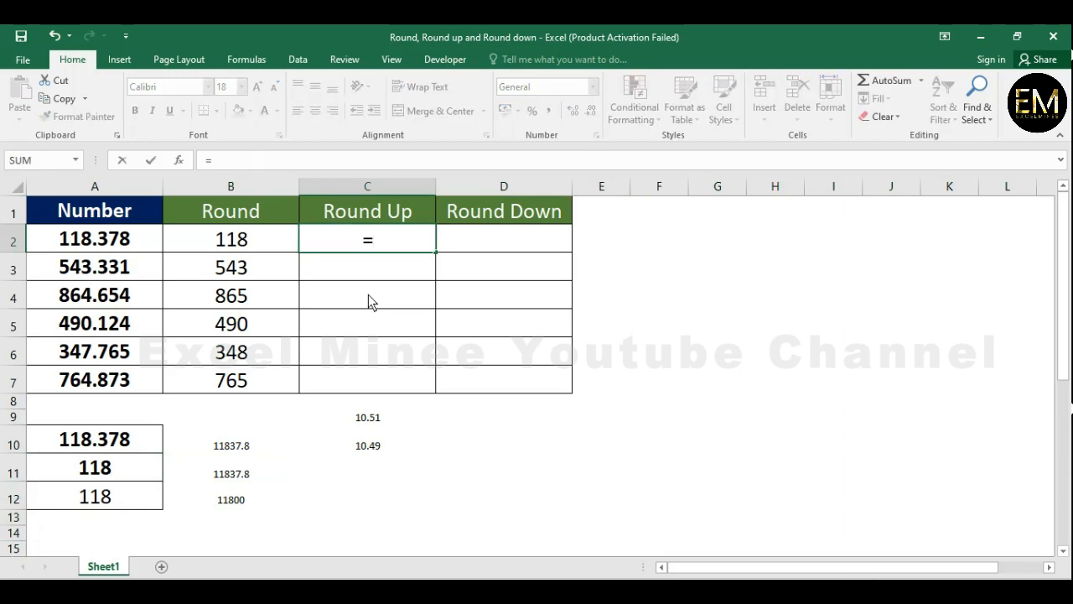
type("roun")
key("Down")
key("Down")
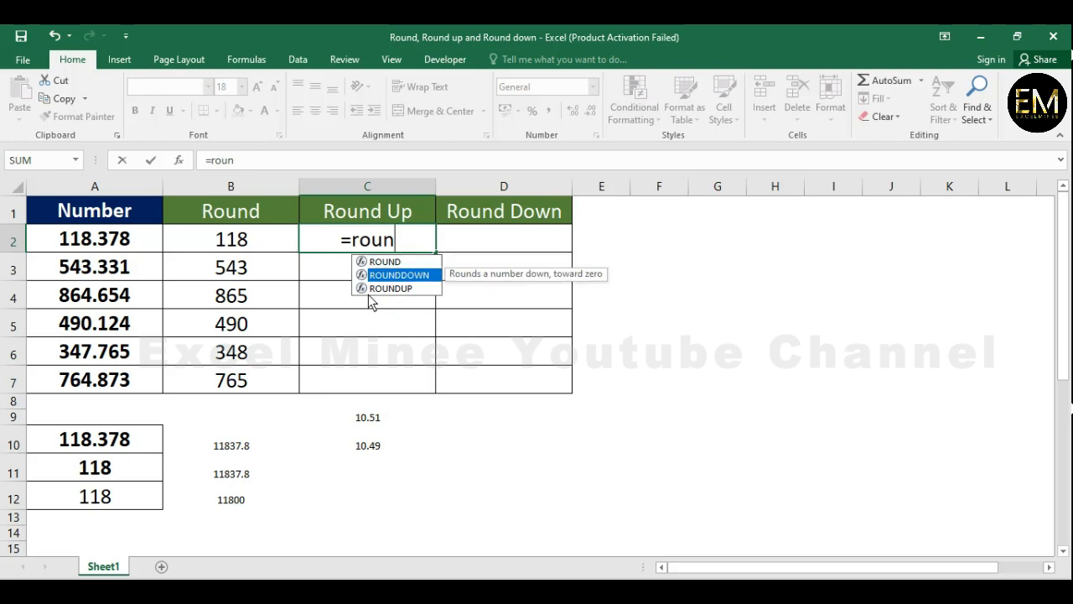
key("Tab")
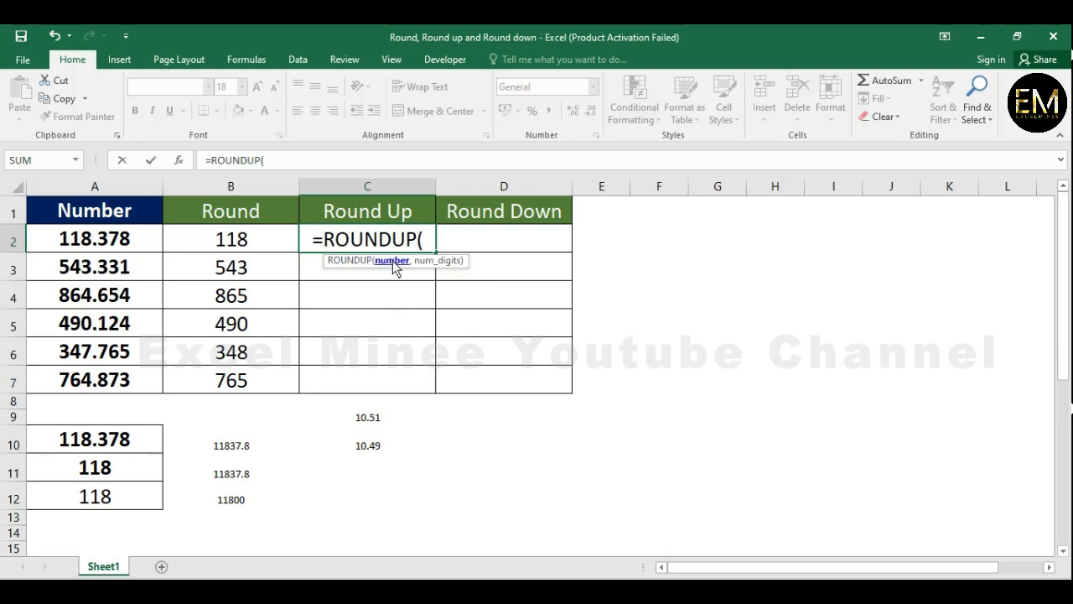
left_click(137, 242)
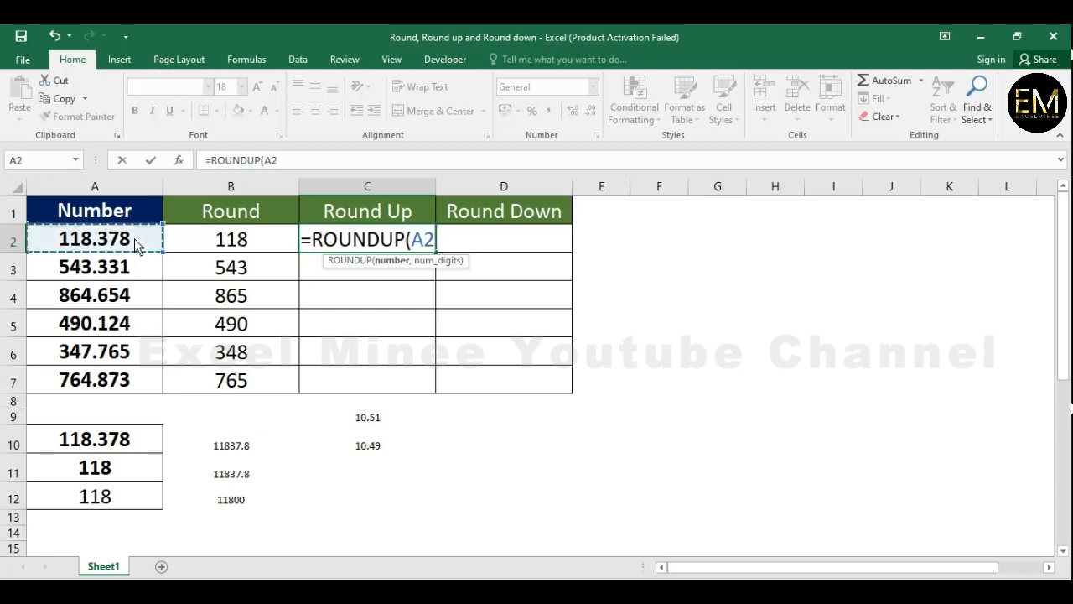
type(",")
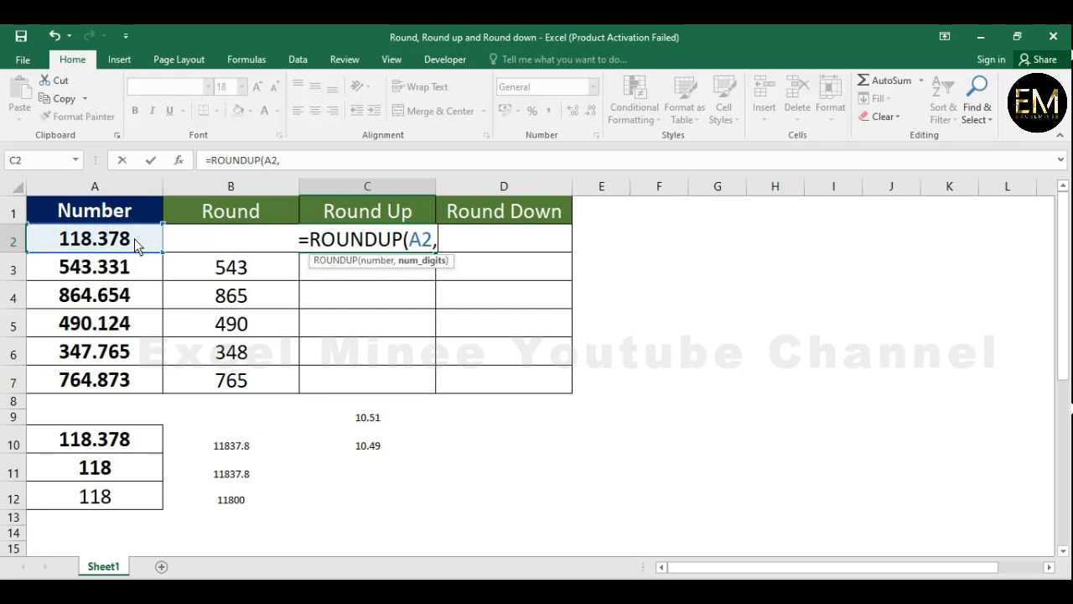
type("0")
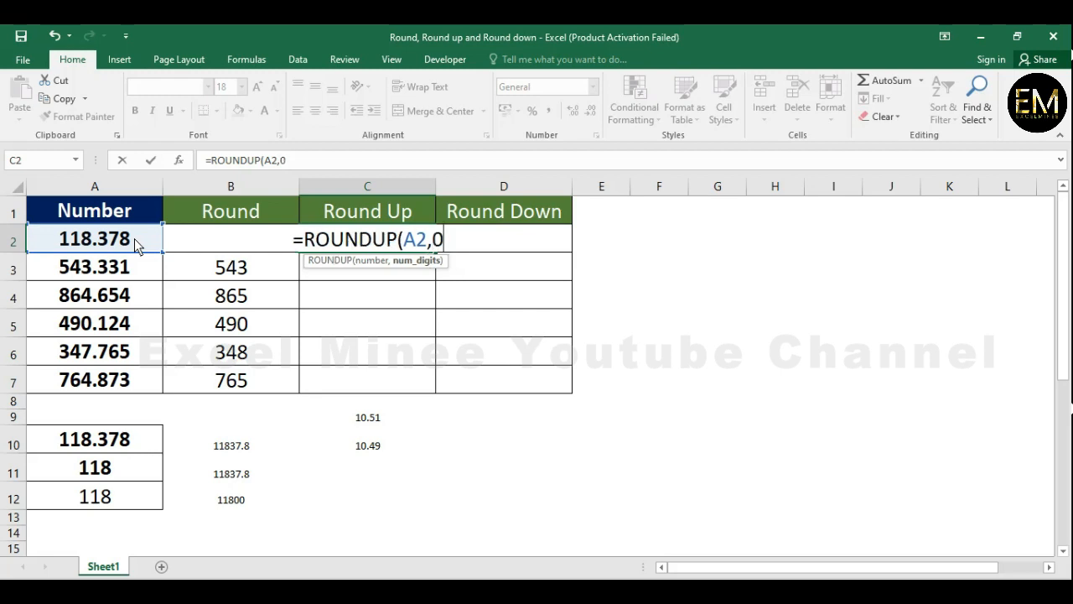
type(")")
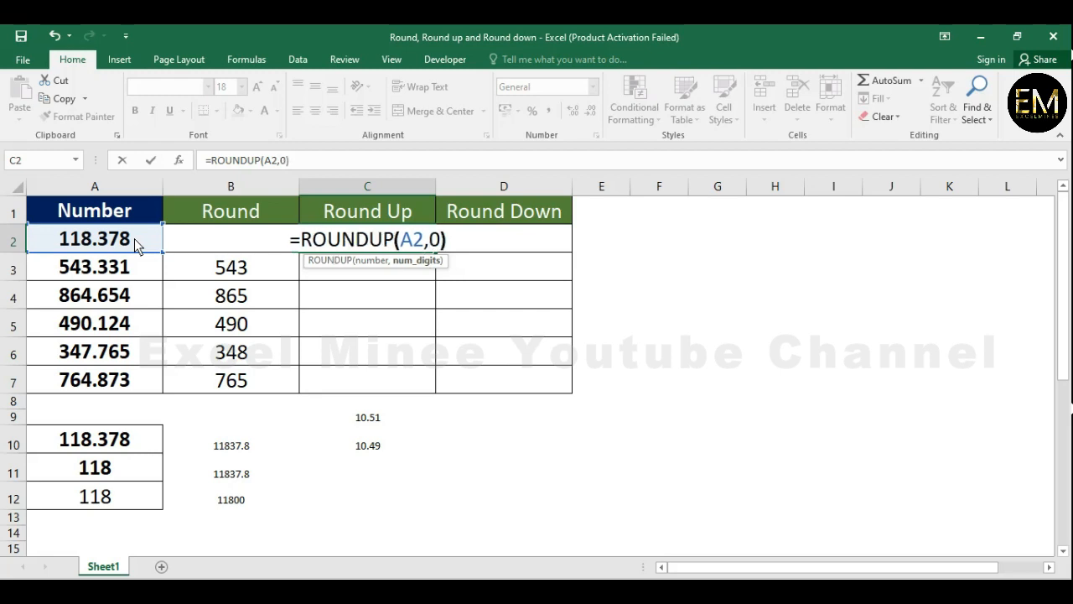
key("Return")
Step: Fill the ROUNDUP formula from C2 down through C7, and reselect C2
key("Up")
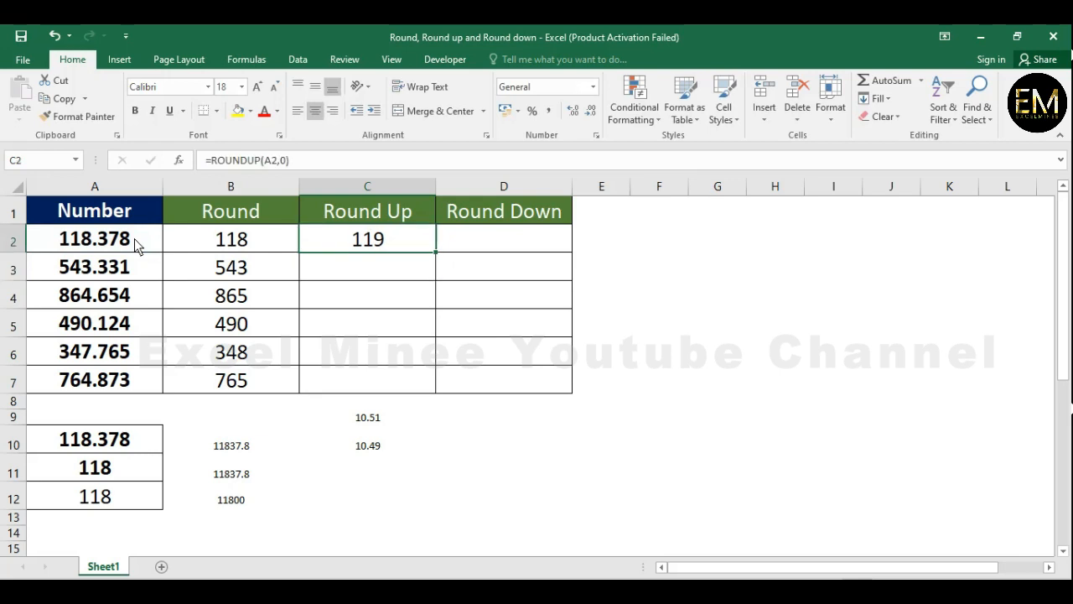
left_click_drag(435, 251, 433, 382)
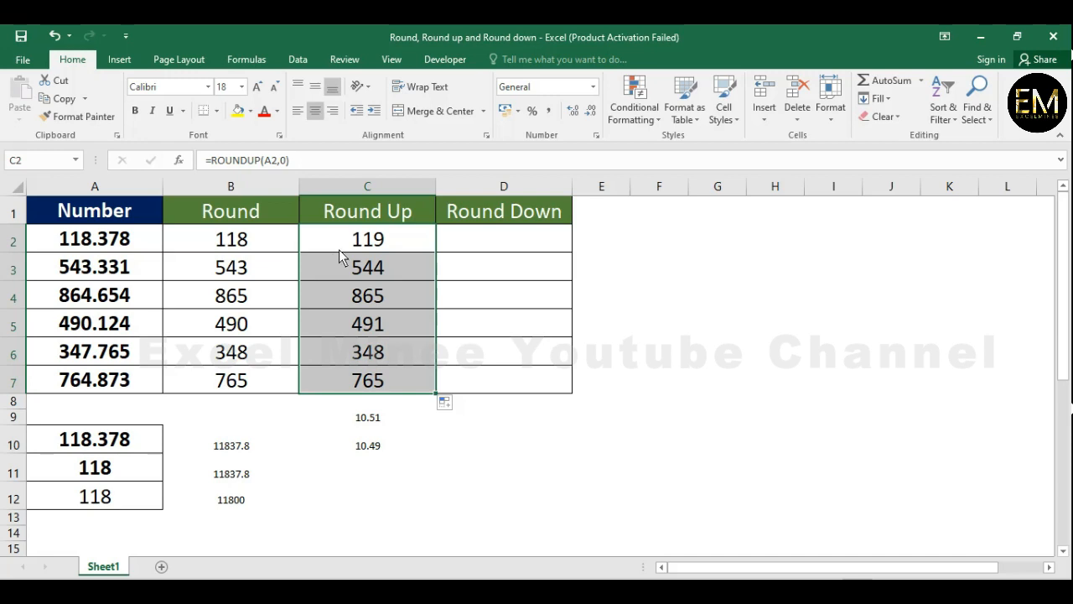
left_click(382, 244)
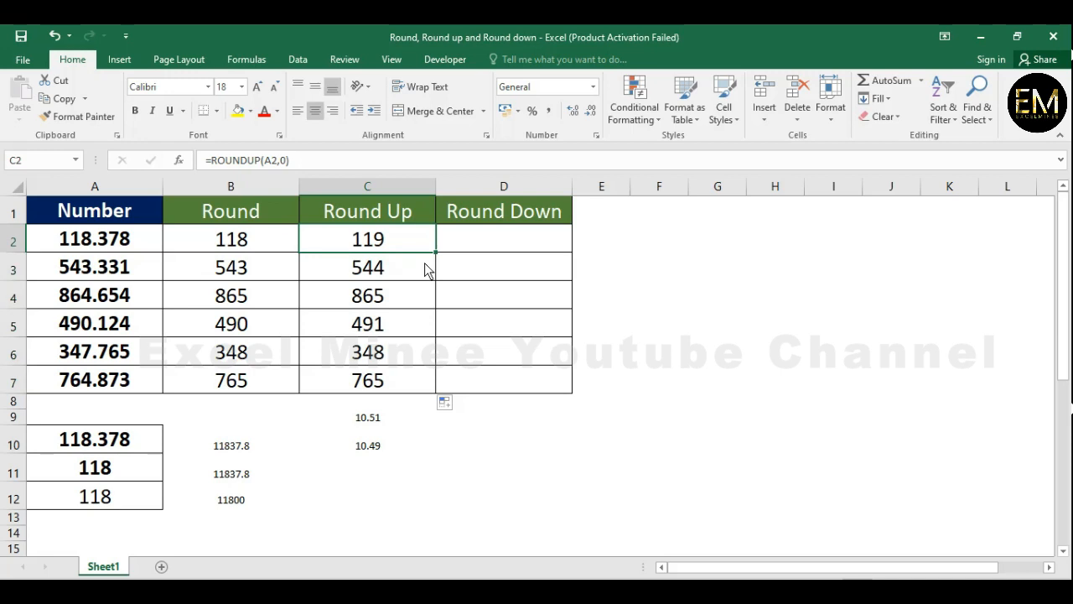
Step: Compare the values in the Number column with the ROUNDUP results in C2 through C7
left_click(84, 248)
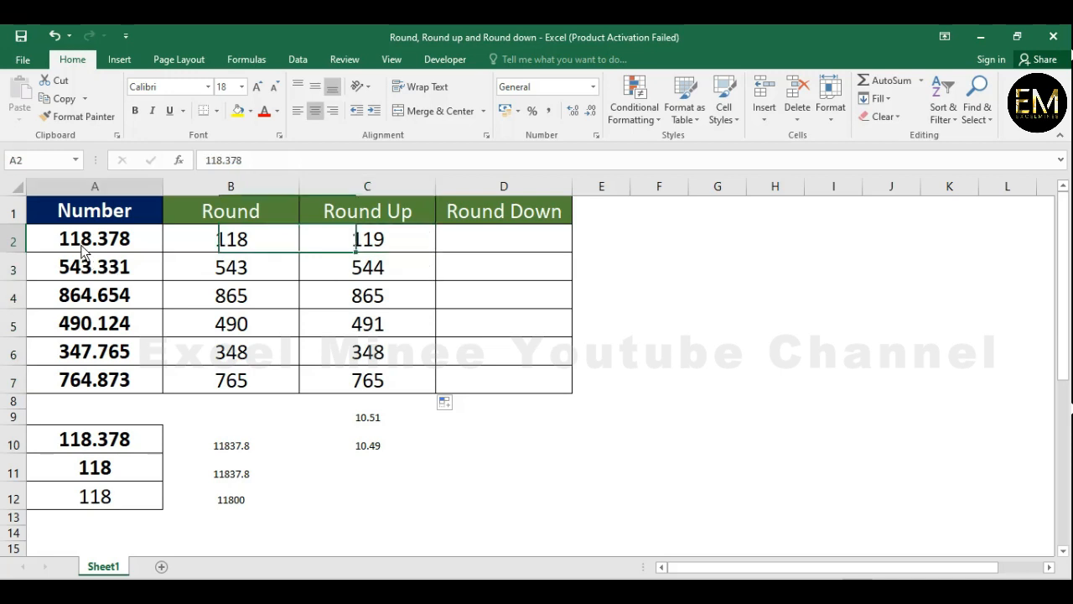
left_click(384, 243)
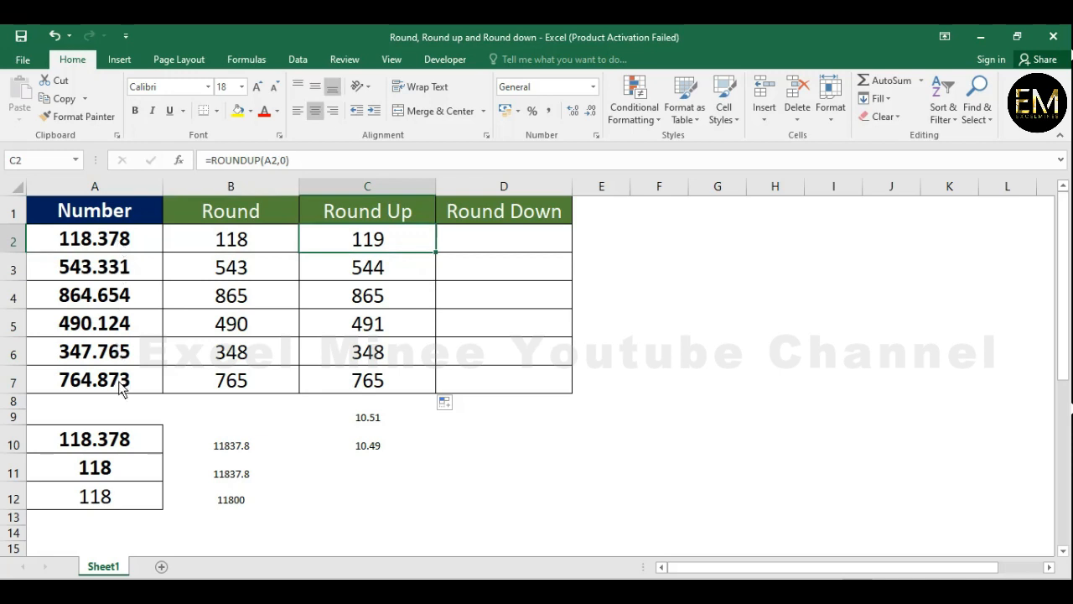
left_click_drag(121, 387, 131, 234)
left_click(354, 385)
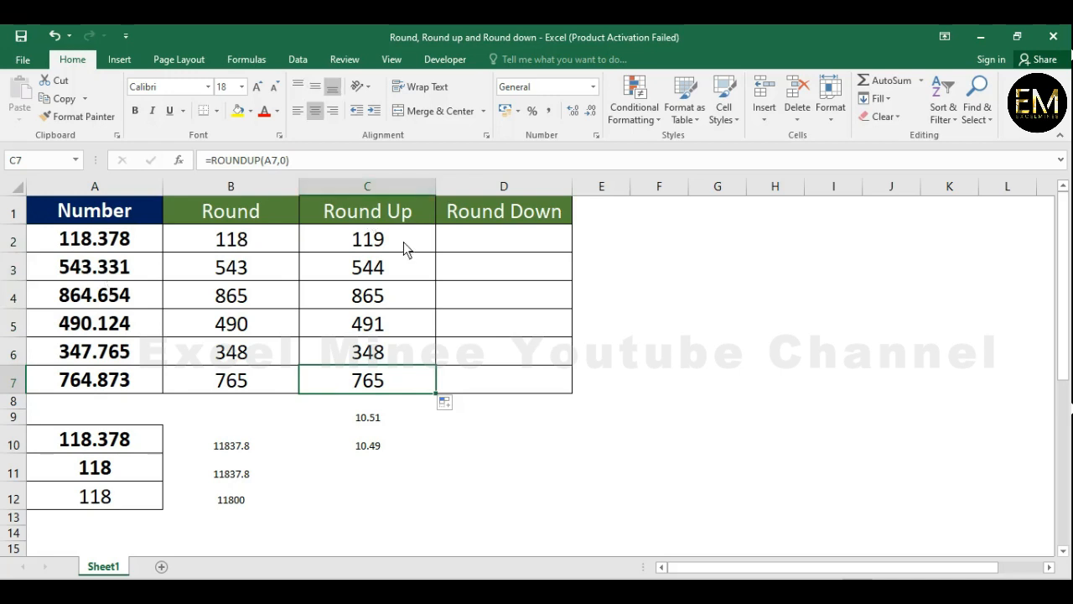
left_click_drag(403, 241, 401, 381)
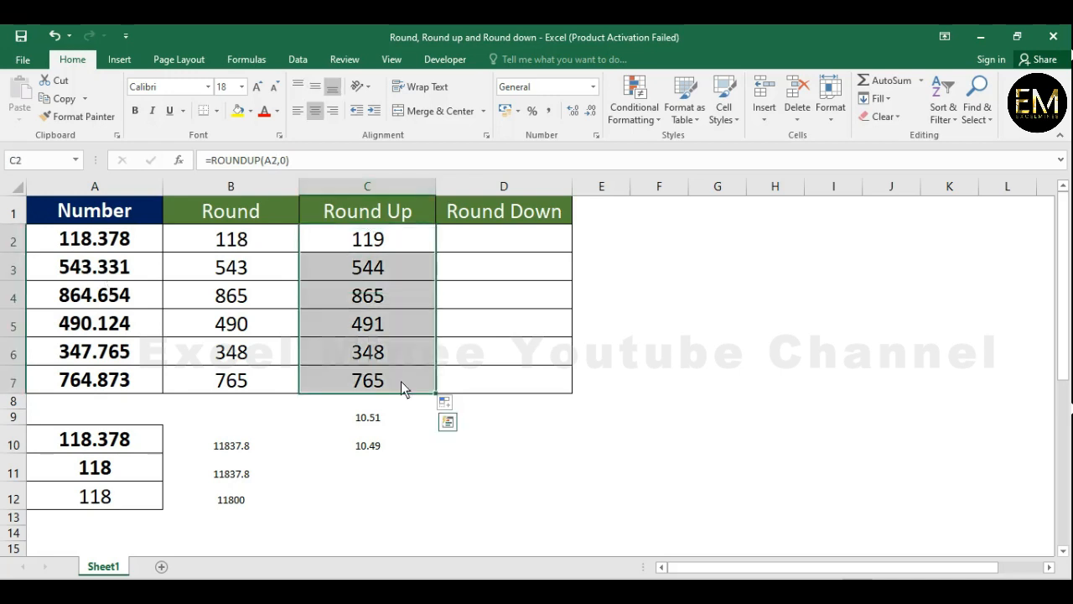
Step: Enter the formula =ROUNDDOWN(A2,0) in cell D2 of the Round Down column
left_click(520, 252)
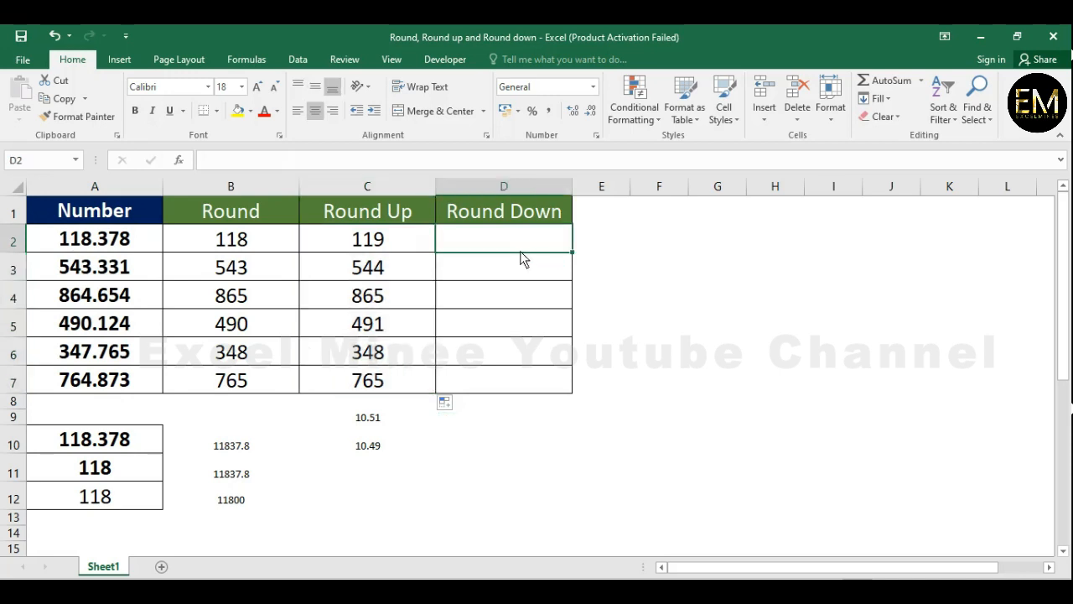
type("roun")
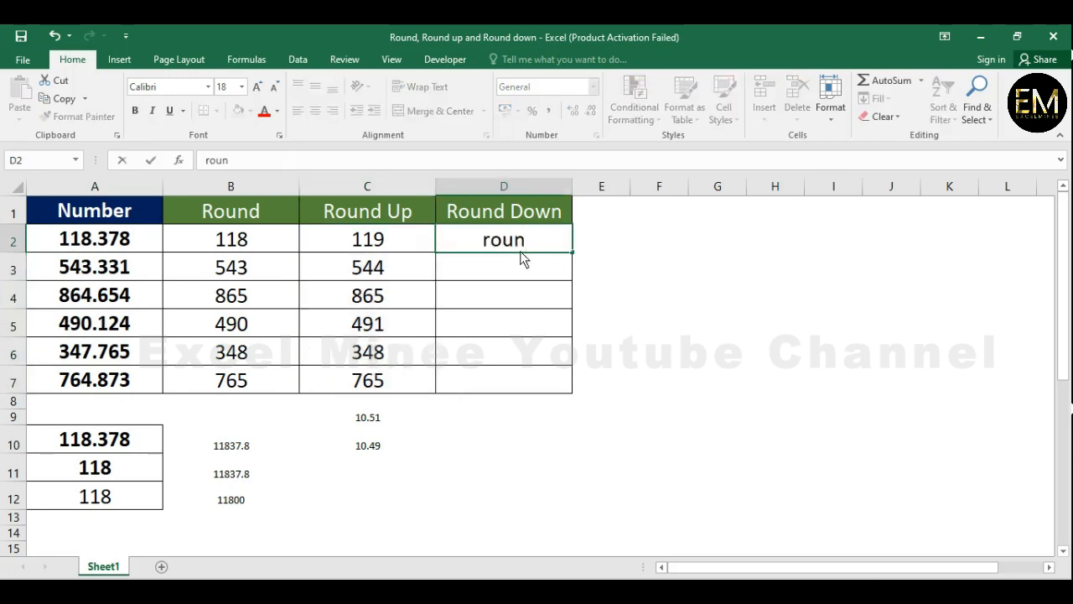
key("Escape")
type("=roun")
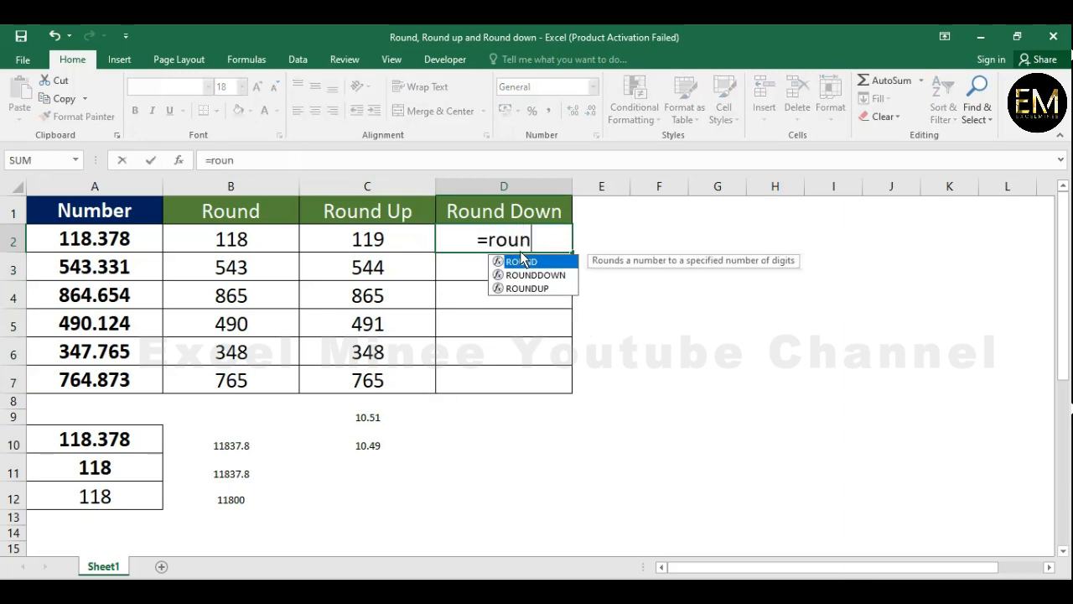
key("Down")
key("Tab")
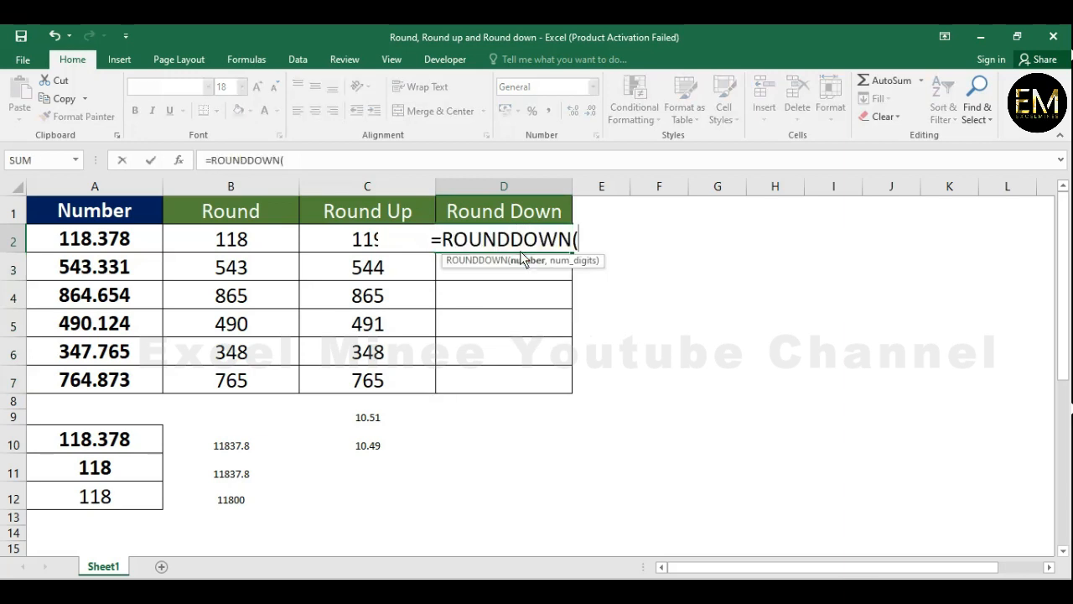
key("Left")
key("Left")
key("Left")
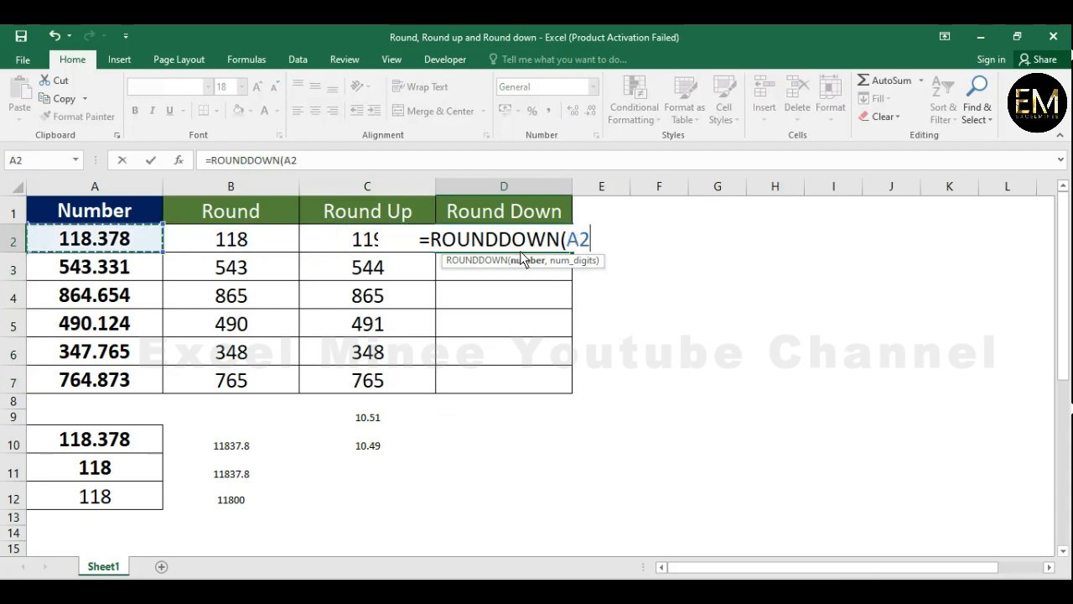
type(",")
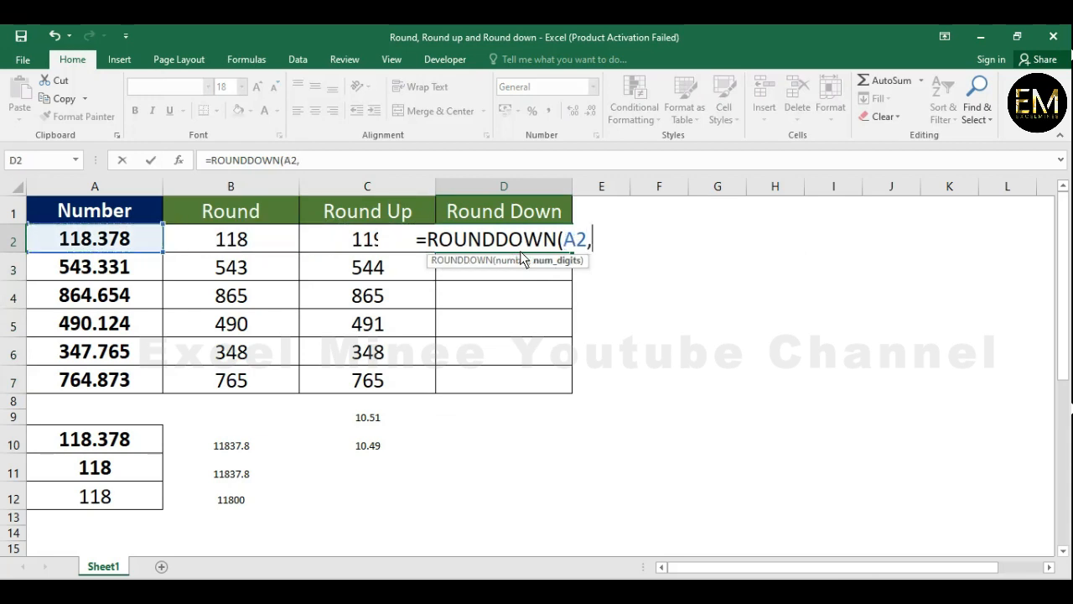
type("0")
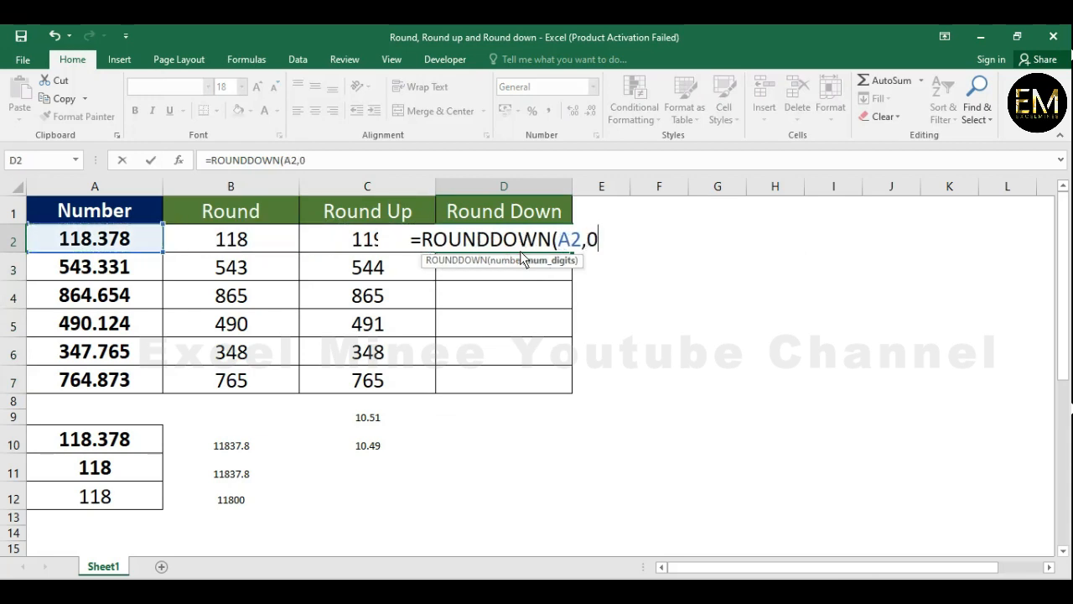
type(")")
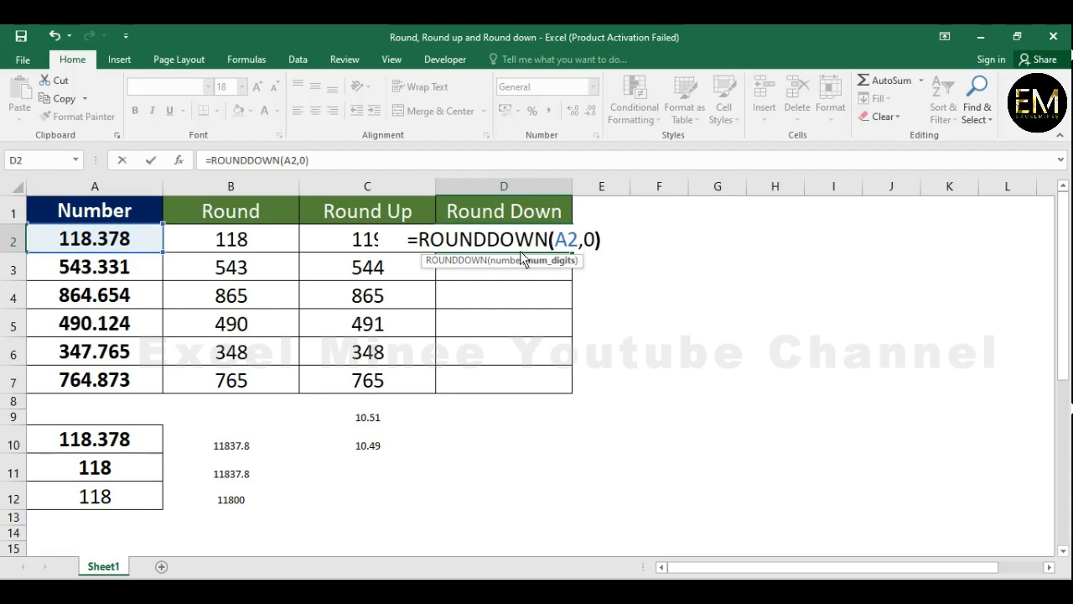
key("ctrl+Return")
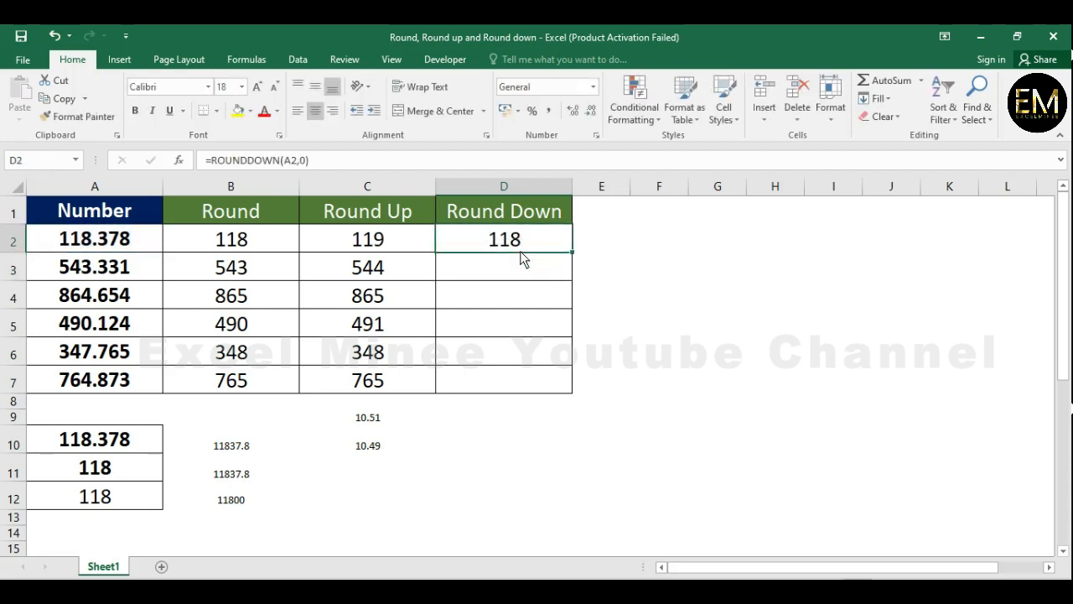
Step: Fill the ROUNDDOWN formula from D2 down through D7, and deselect the filled range
left_click(575, 256)
left_click(563, 245)
left_click_drag(570, 253, 577, 393)
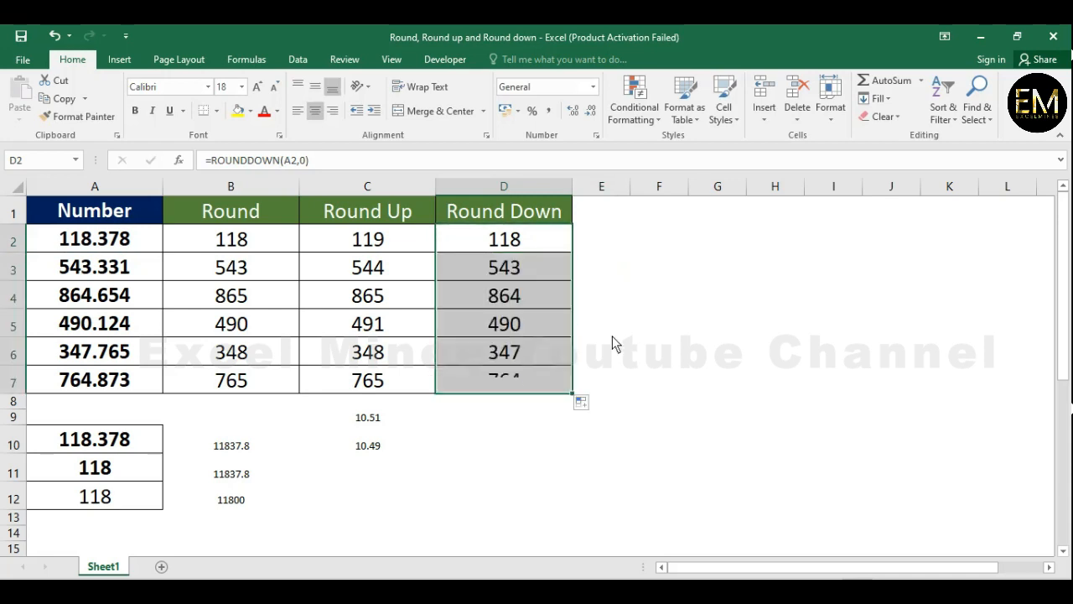
left_click(612, 336)
Step: Check each ROUNDDOWN result in D2 through D7 against its source value in the Number column
left_click(490, 213)
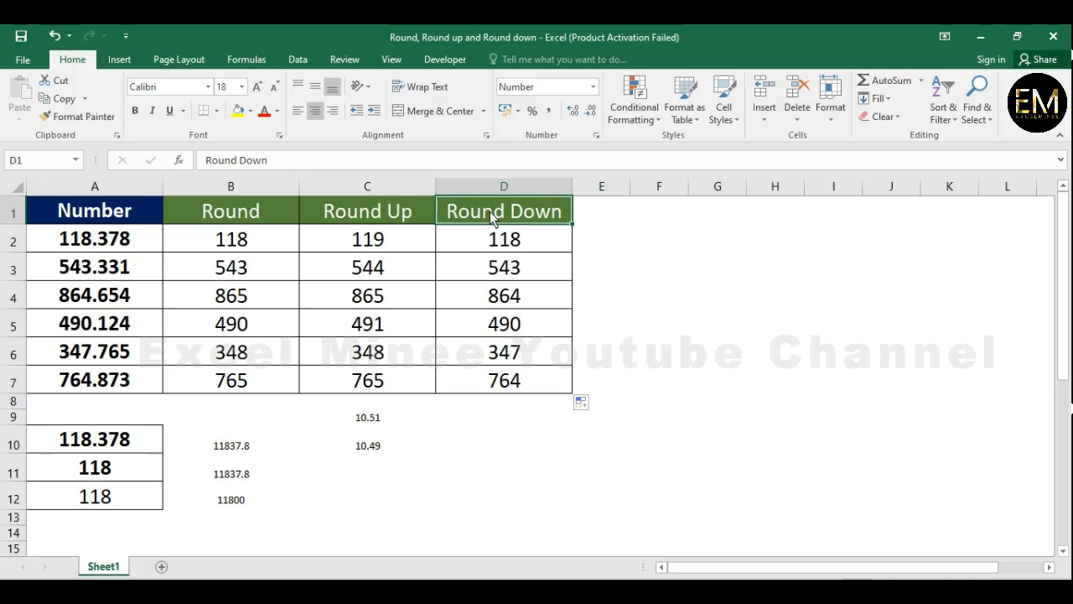
left_click(500, 240)
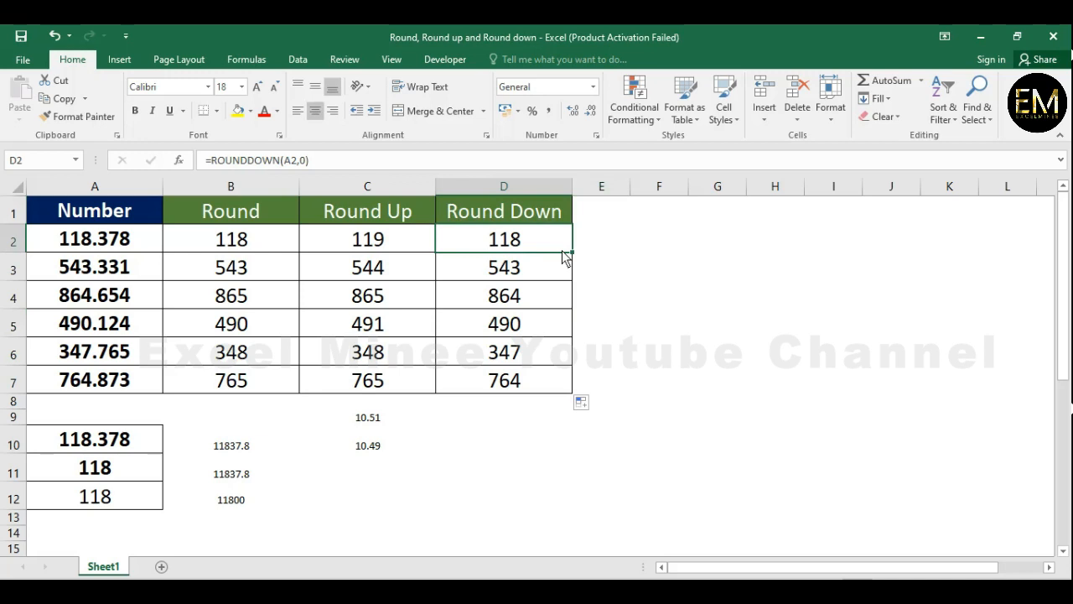
left_click(87, 245)
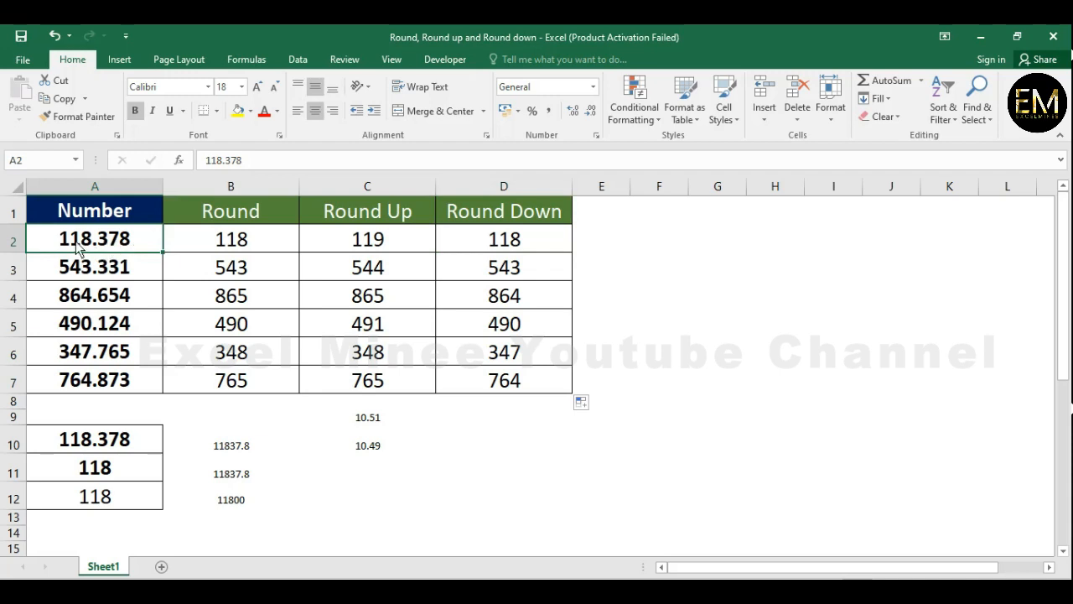
left_click(521, 267)
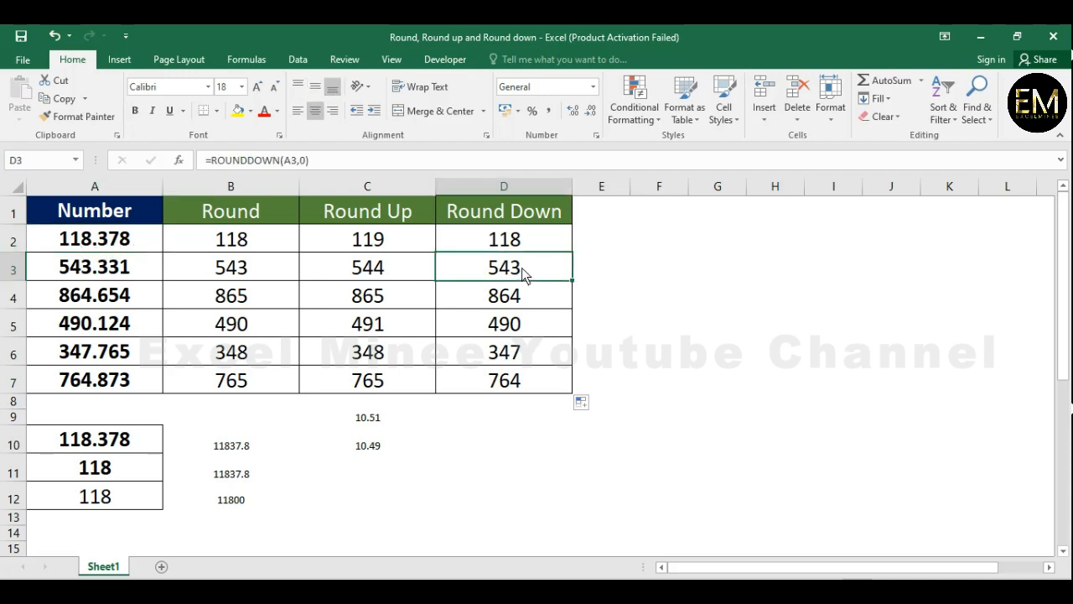
key("Down")
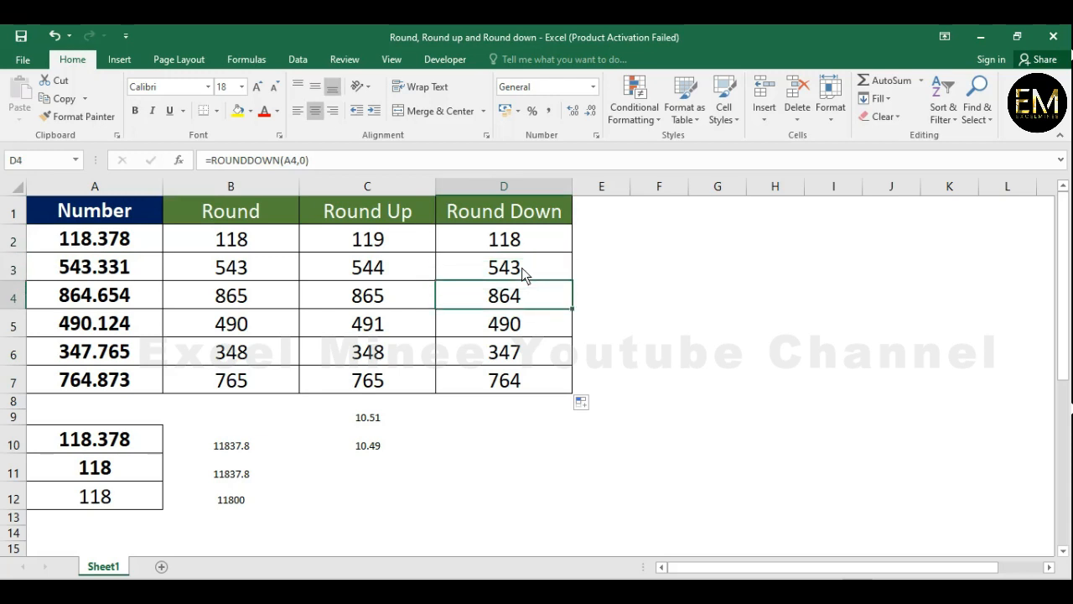
key("Down")
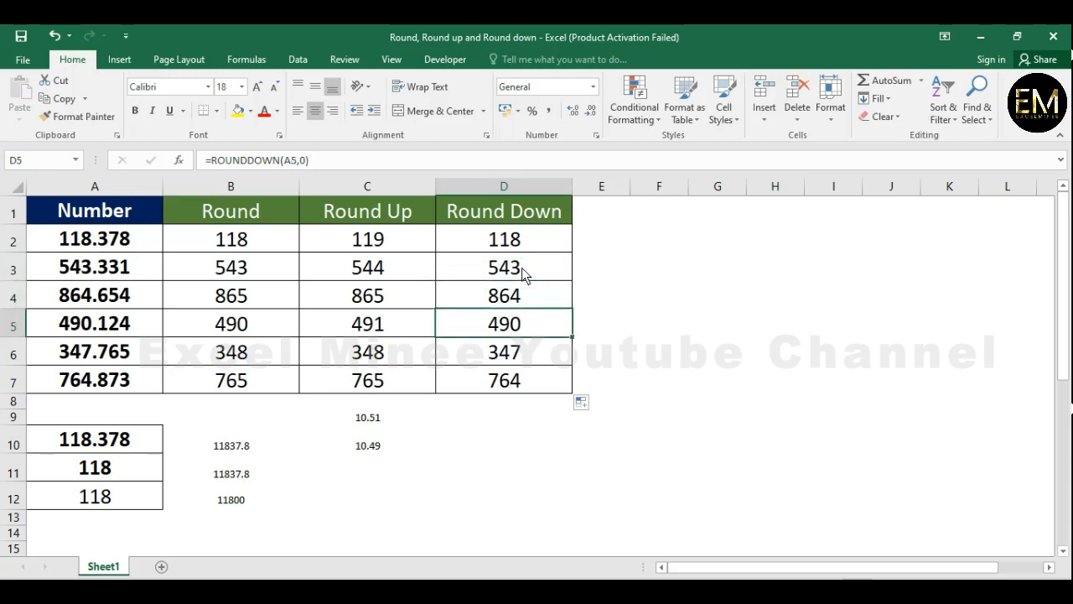
key("Down")
key("Down")
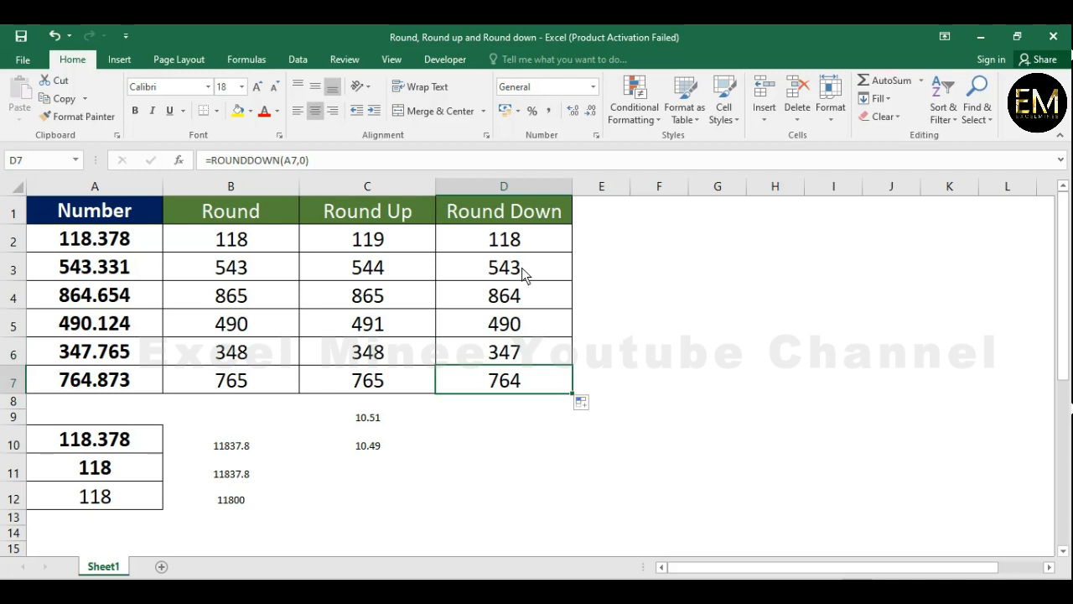
Step: Review the ROUND results in B2 through B7 for comparison with the Round Up and Round Down columns
key("Left")
key("Left")
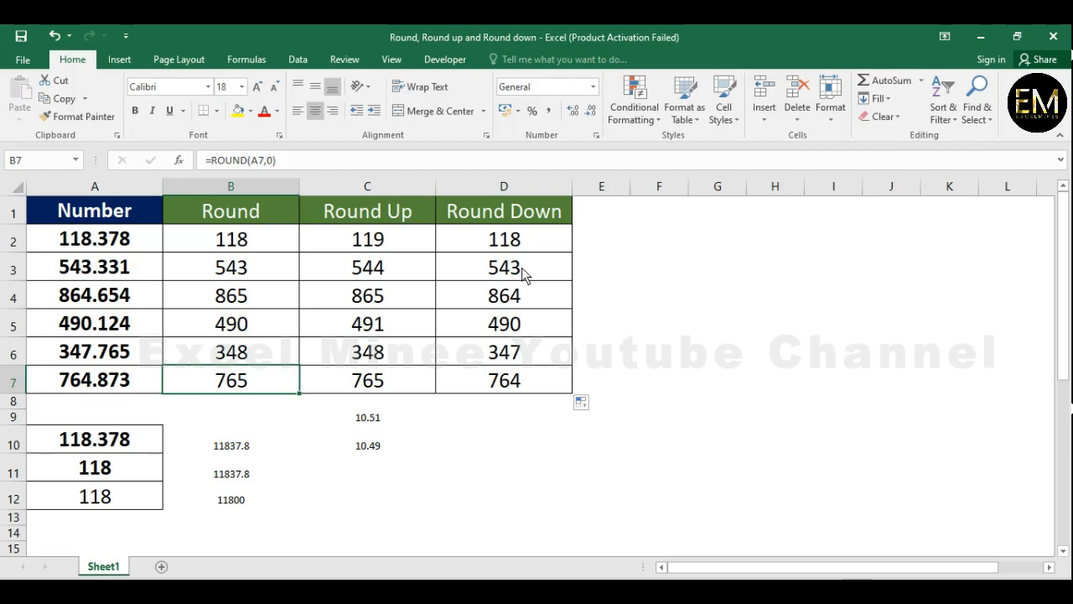
left_click(231, 243)
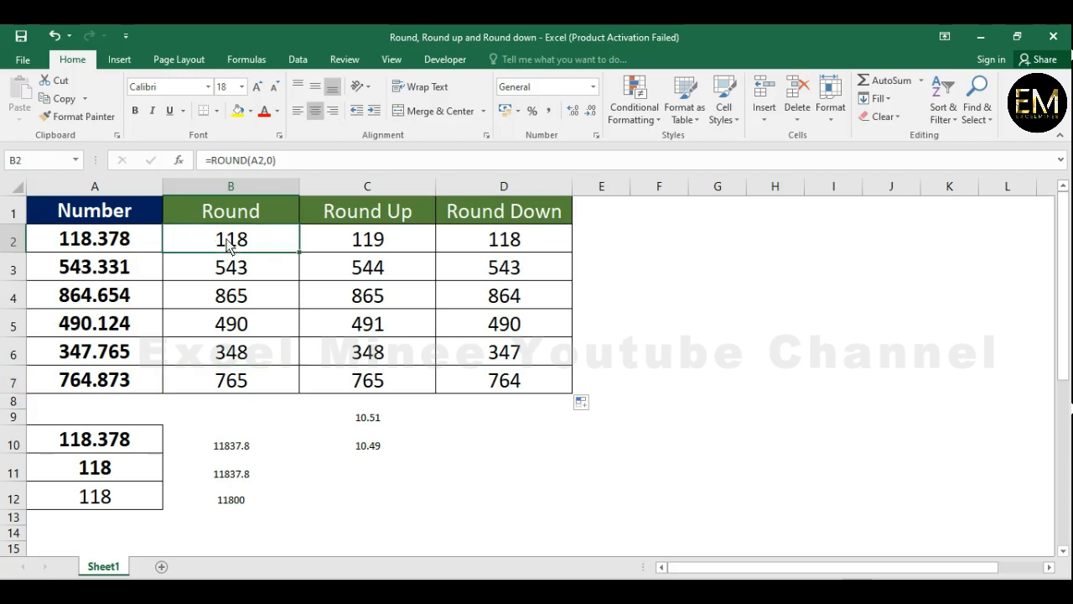
left_click_drag(231, 243, 239, 401)
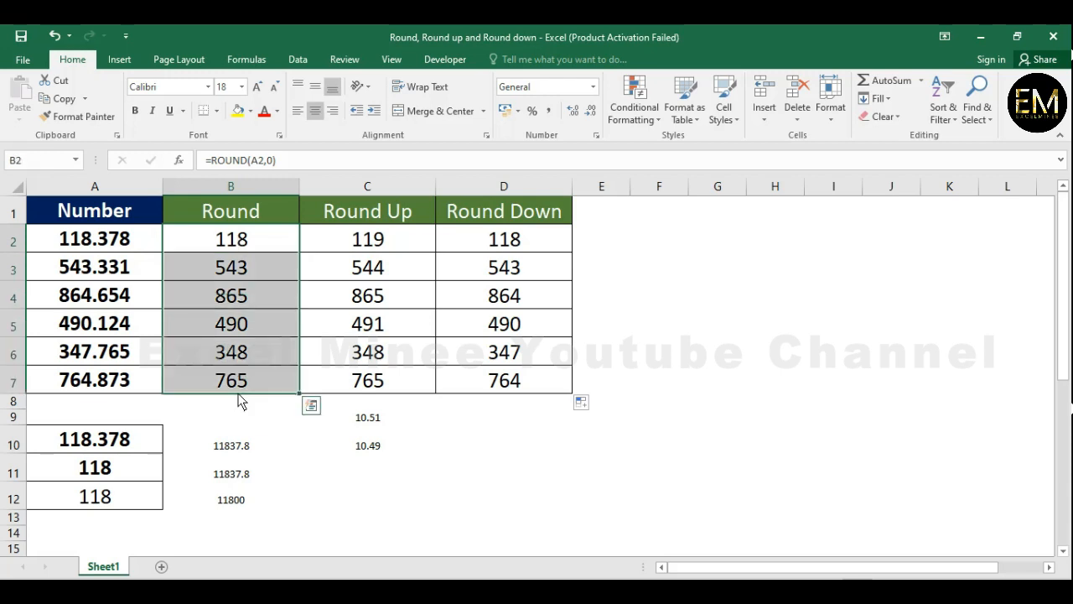